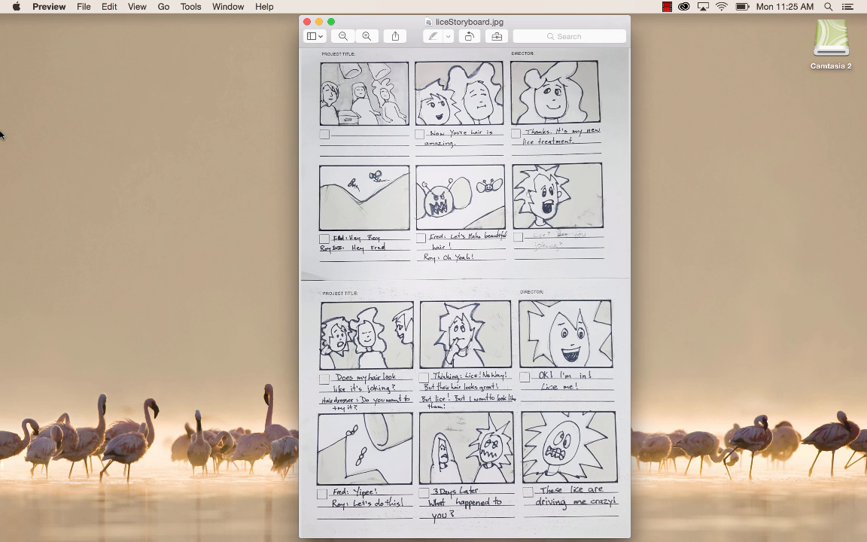
# - Switch to Illustrator and start a new document with the Print profile
pyautogui.click(13, 189)
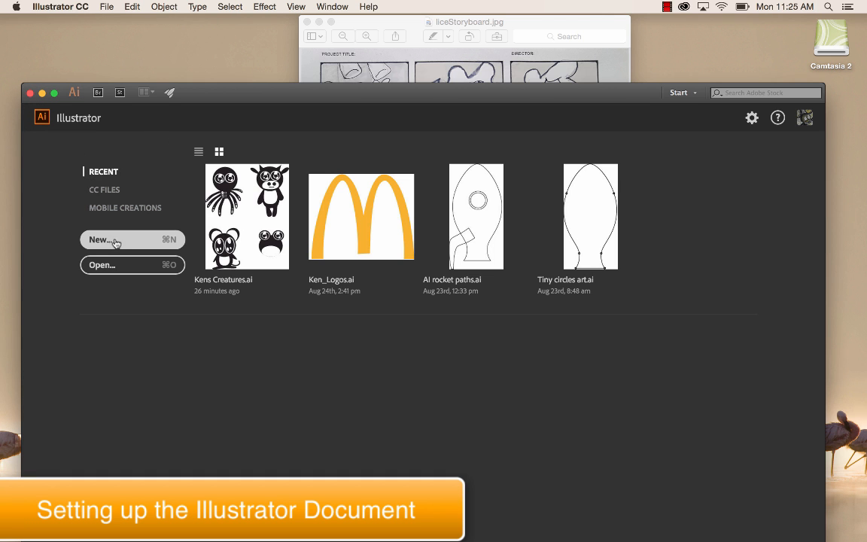
pyautogui.click(113, 241)
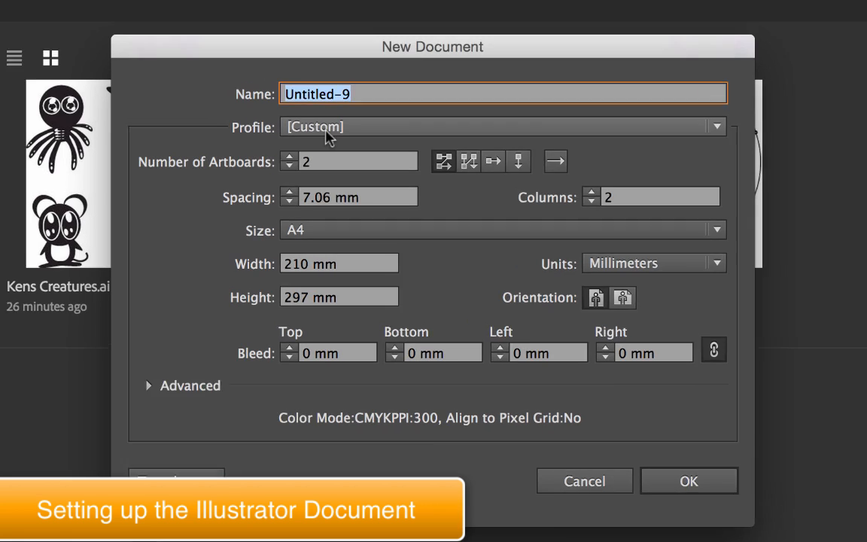
pyautogui.click(369, 183)
pyautogui.click(351, 219)
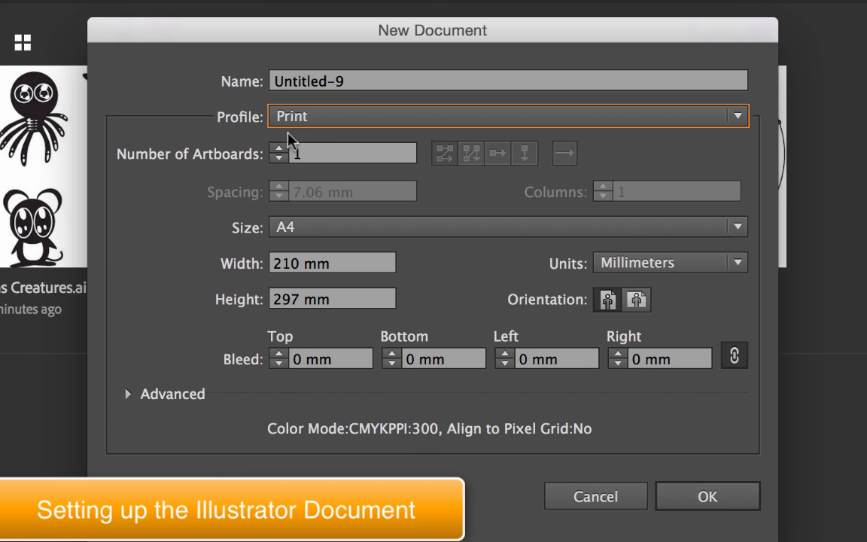
# - Set the new document to A4 size in portrait orientation with 2 artboards
pyautogui.click(283, 227)
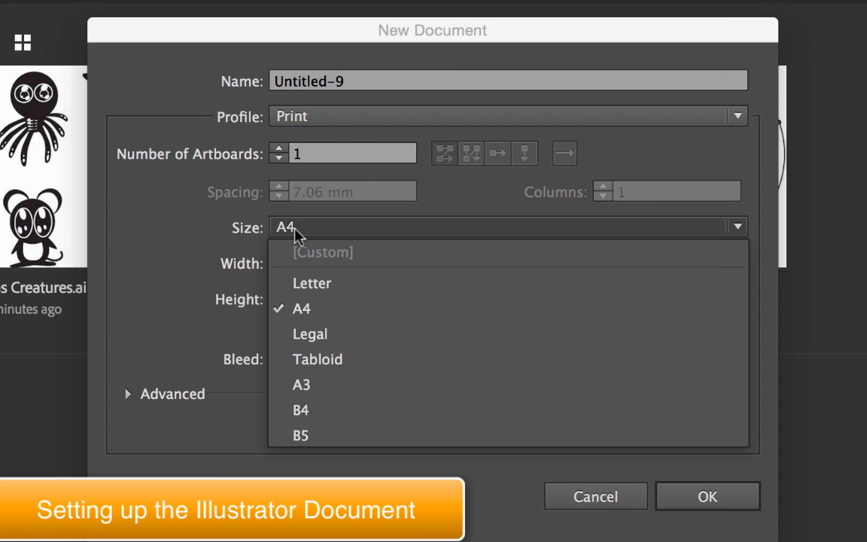
pyautogui.click(302, 307)
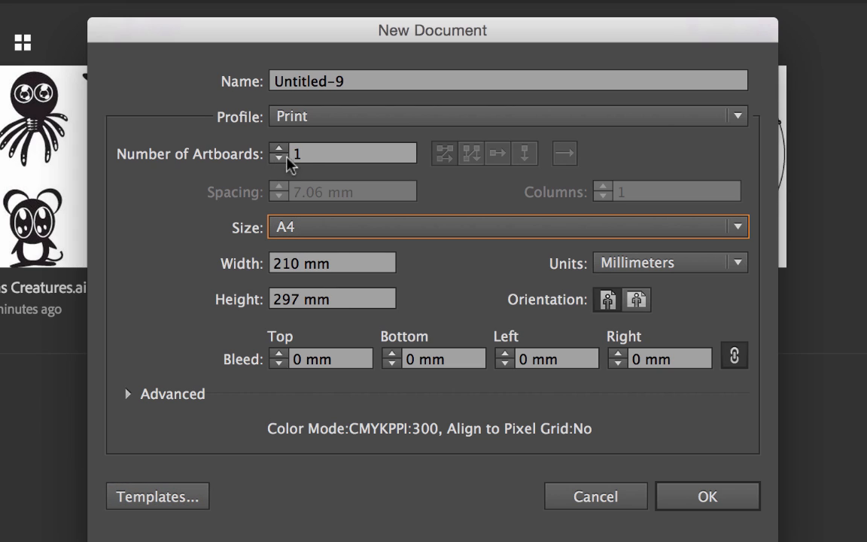
pyautogui.click(607, 302)
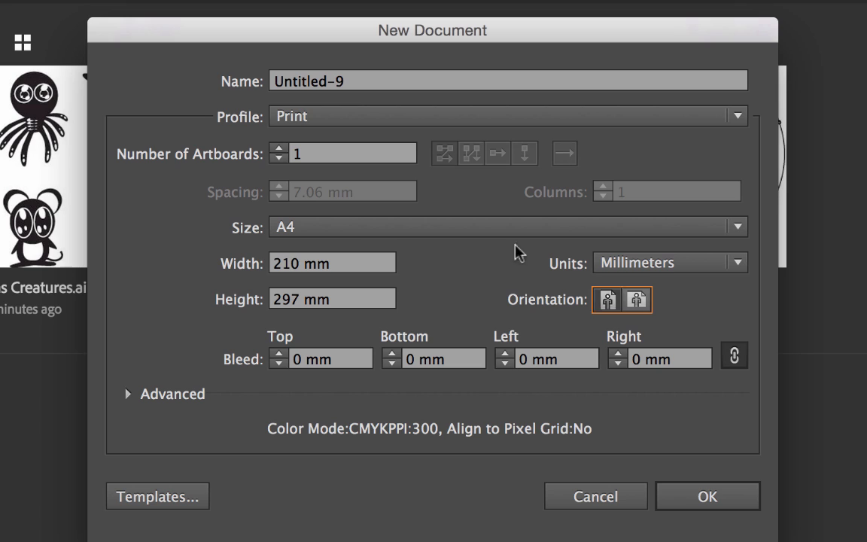
pyautogui.click(277, 149)
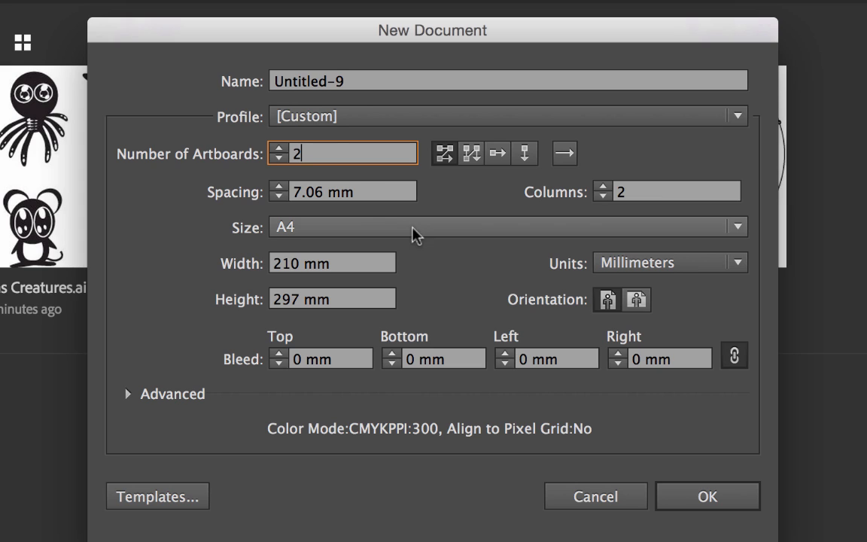
# - Name the document "Kens Graphic Novel" and create it
pyautogui.moveTo(354, 83); pyautogui.dragTo(231, 96)
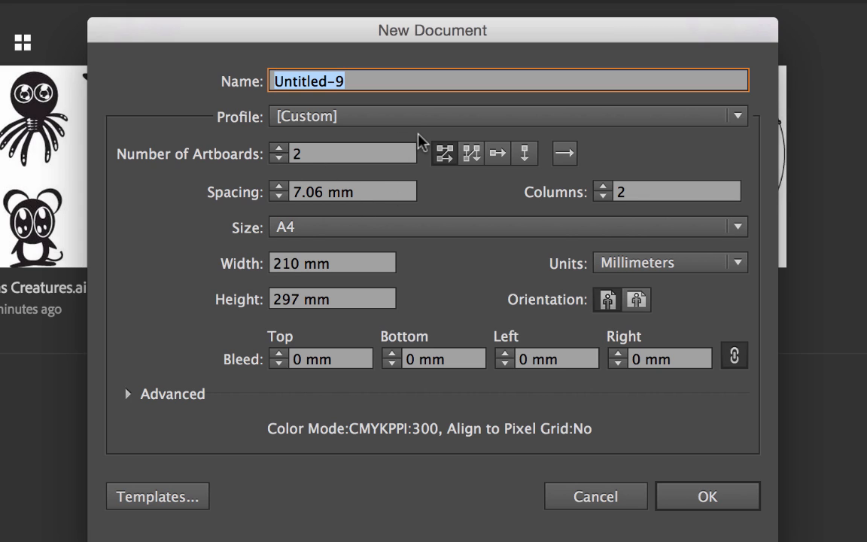
pyautogui.write('Kens')
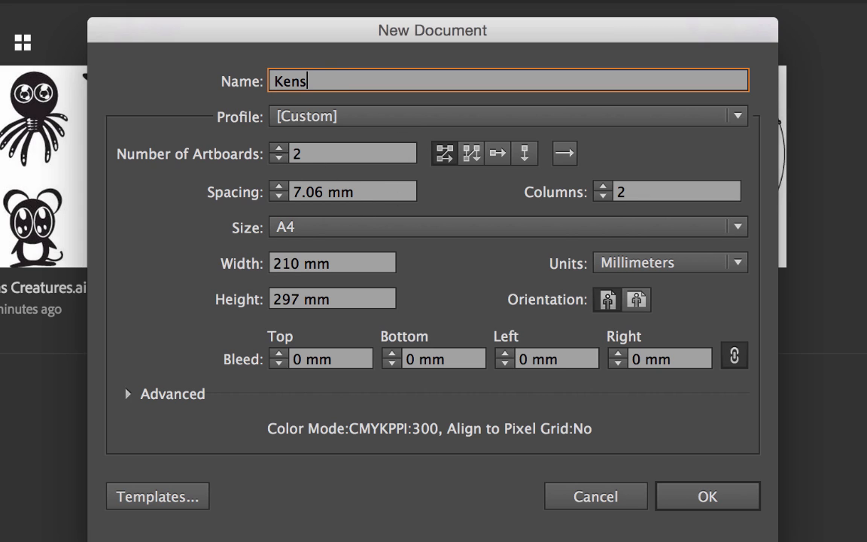
pyautogui.write(' Graphic N')
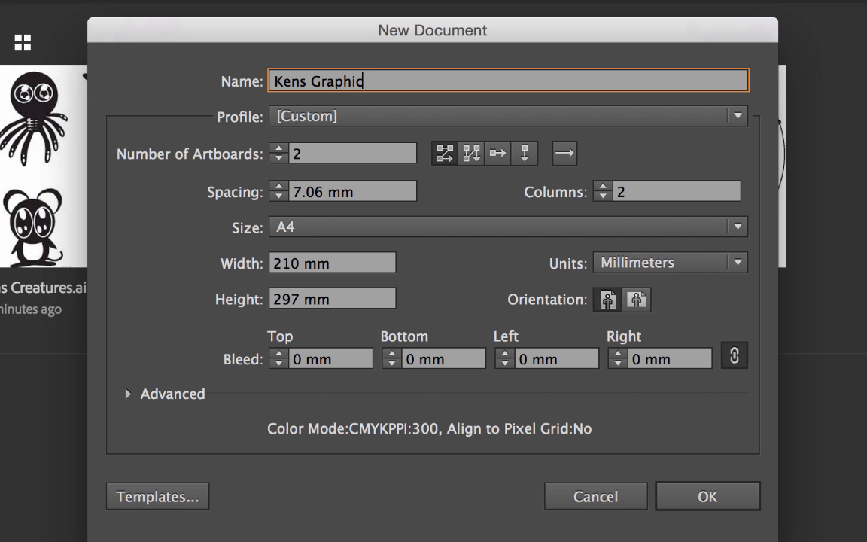
pyautogui.write('ovel')
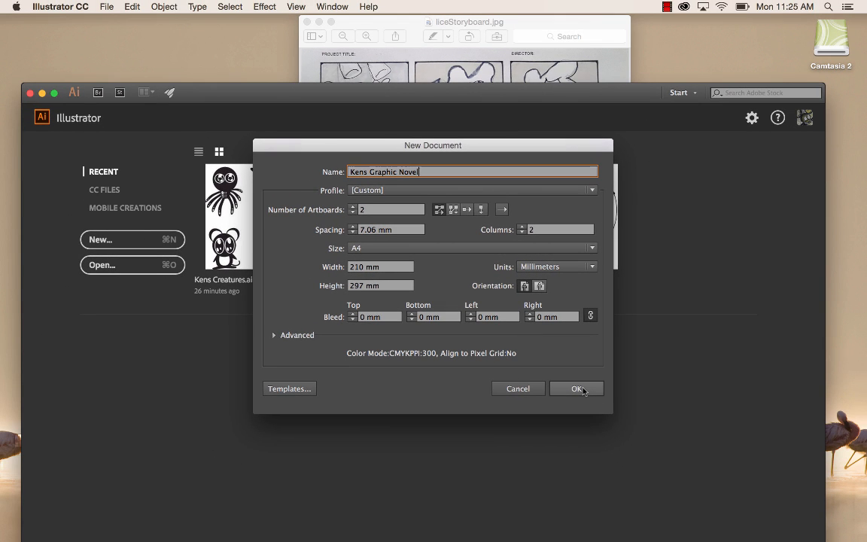
pyautogui.click(583, 390)
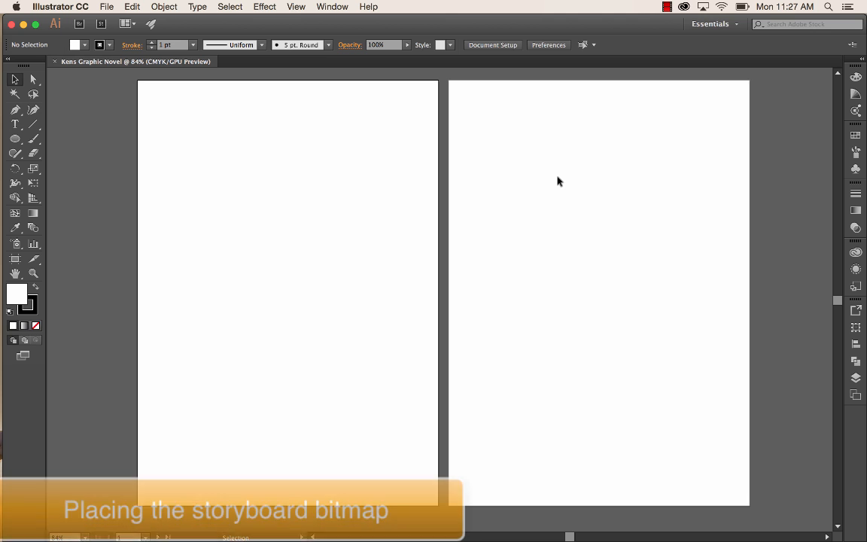
# - Place liceStoryboard.jpg from the 1_12pics folder of COM1003_Digital_Story as a linked image near the first artboard's upper-left corner
pyautogui.click(107, 6)
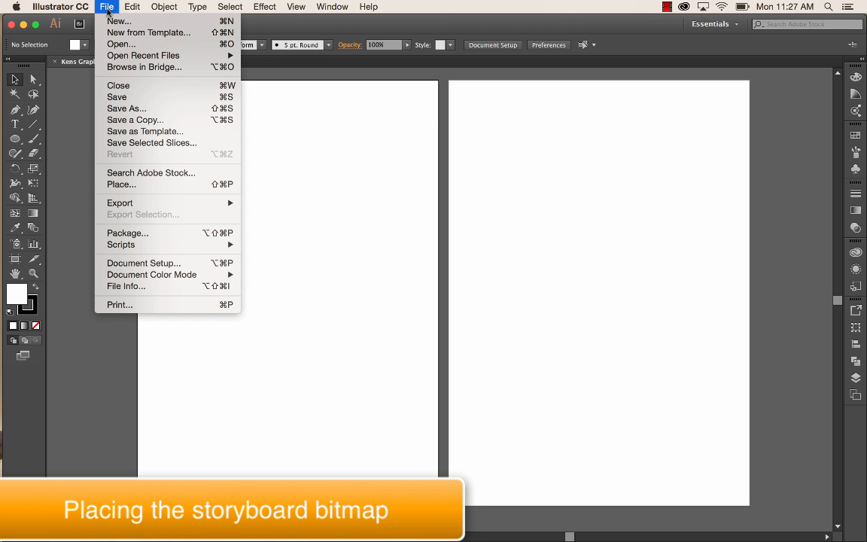
pyautogui.click(119, 185)
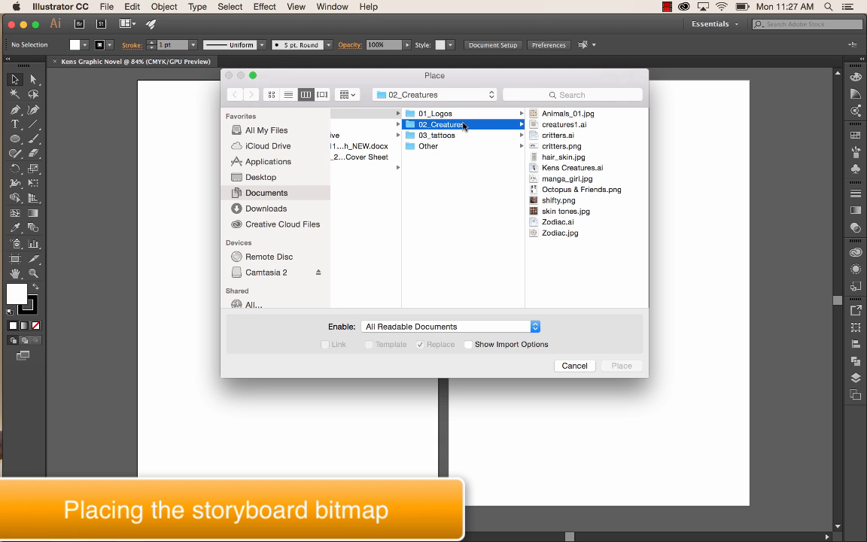
pyautogui.hscroll(-5, 421, 190)
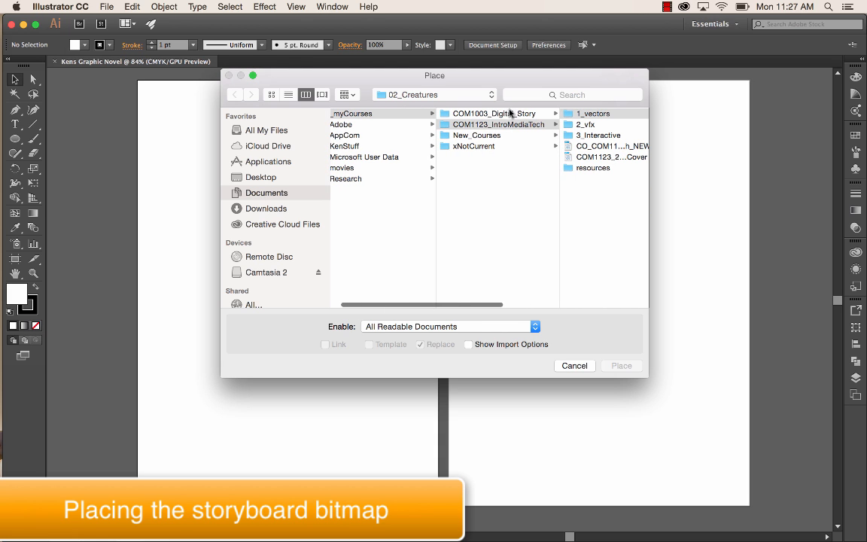
pyautogui.click(508, 115)
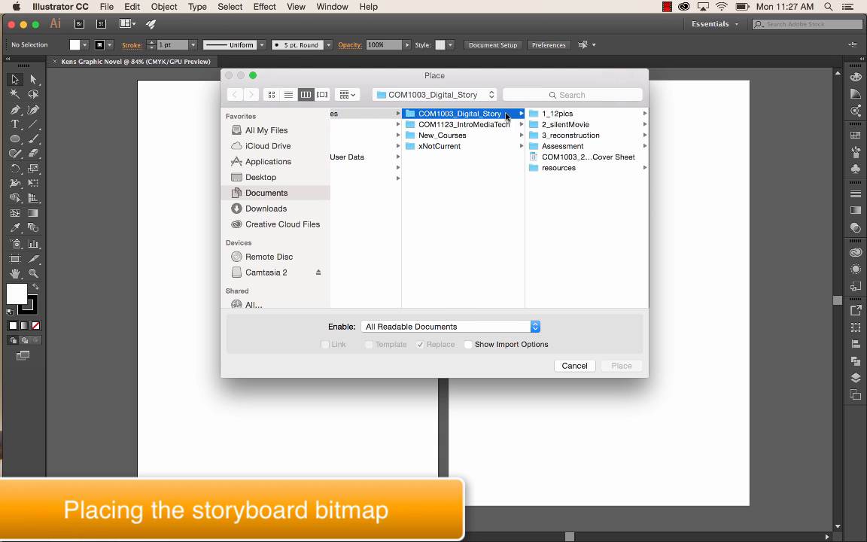
pyautogui.click(583, 113)
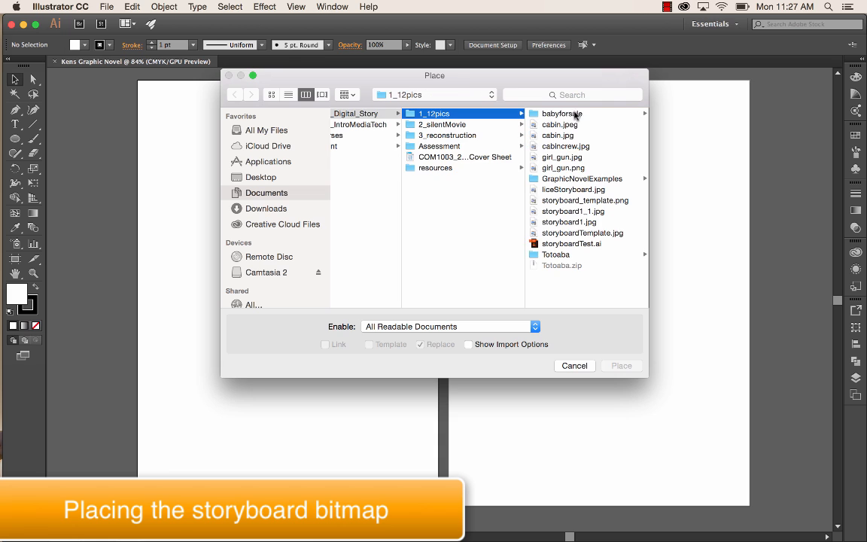
pyautogui.click(567, 189)
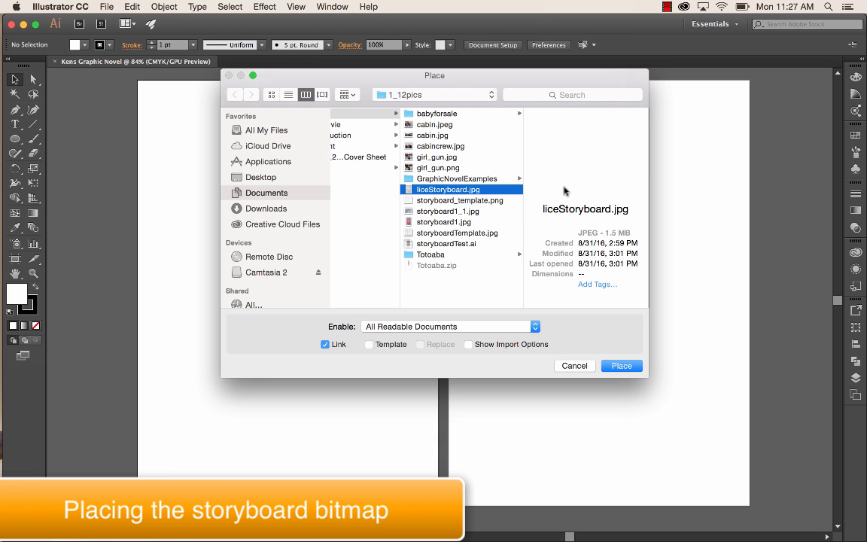
pyautogui.click(622, 366)
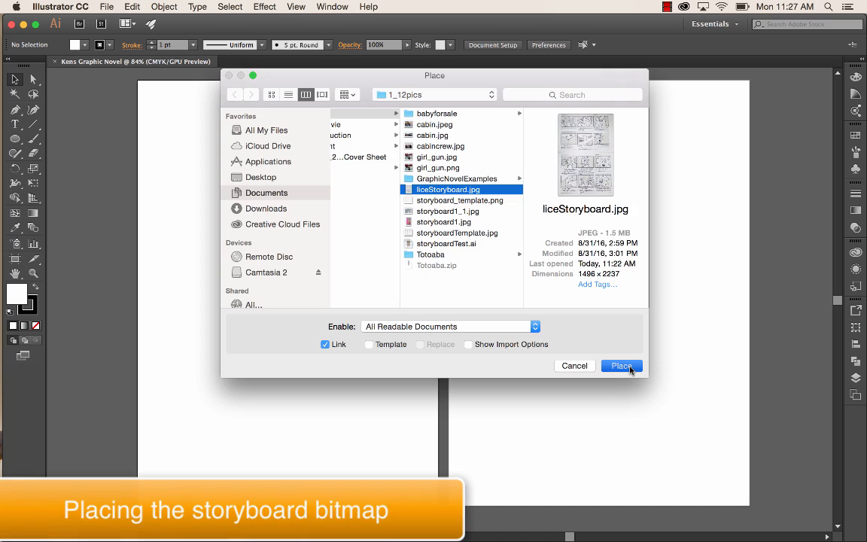
pyautogui.click(190, 115)
# - Scale the placed storyboard image down proportionally to about 273 mm wide by 408 mm high
pyautogui.press('a')
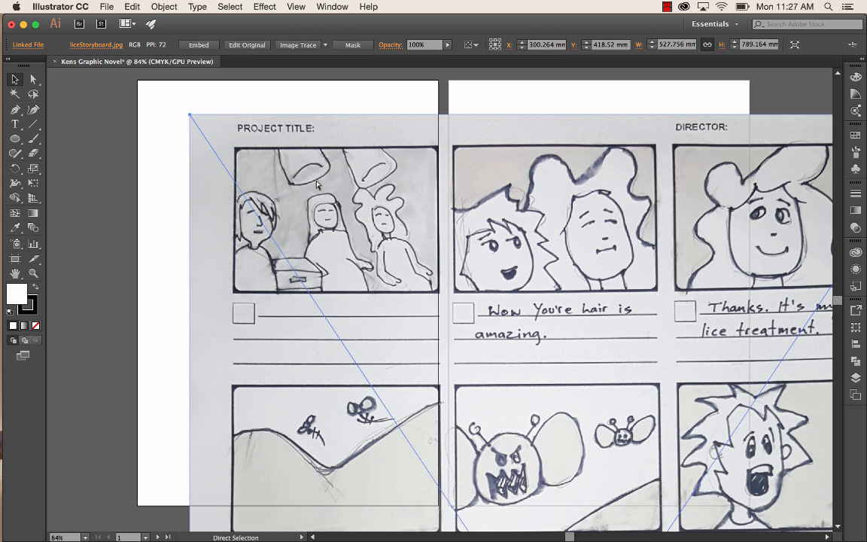
pyautogui.press('super+minus')
pyautogui.press('super+minus')
pyautogui.press('super+minus')
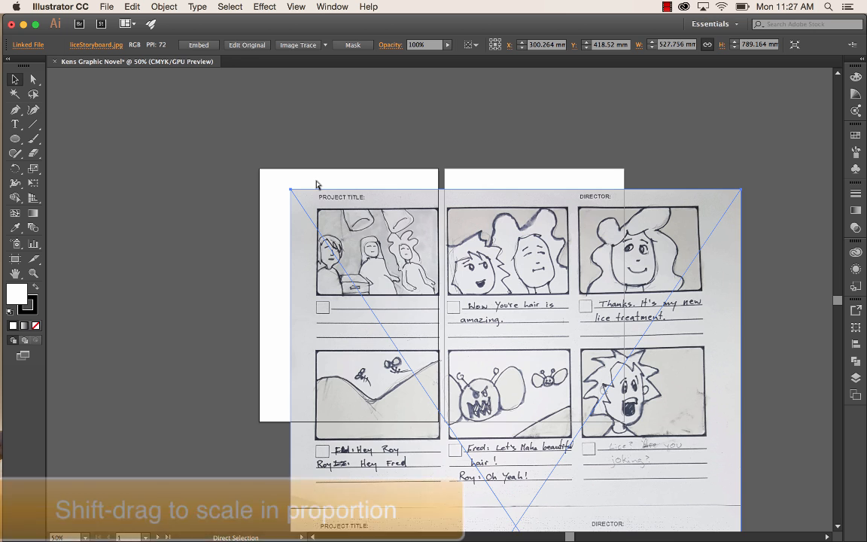
pyautogui.press('v')
pyautogui.scroll(-5, 705, 360)
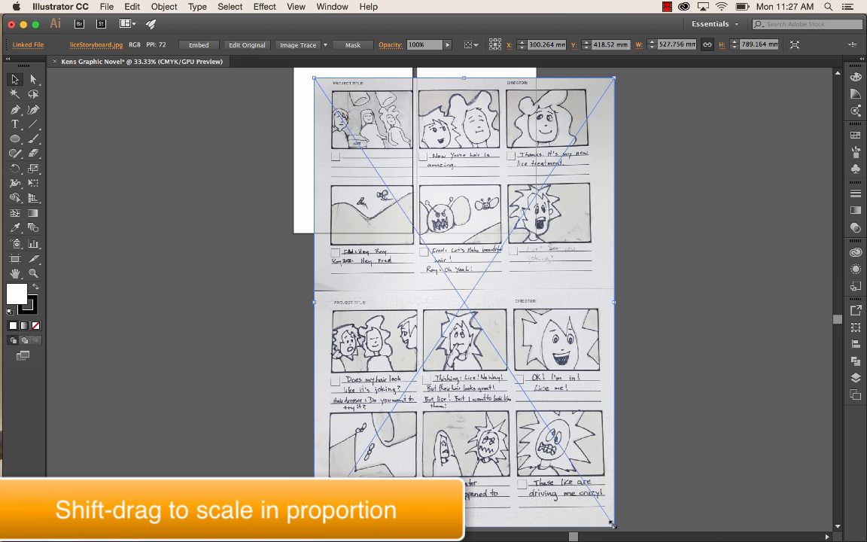
pyautogui.moveTo(614, 527); pyautogui.dragTo(523, 314)
# - Move the storyboard image slightly up and to the left, closer to the first artboard's upper-left corner
pyautogui.scroll(3, 528, 277)
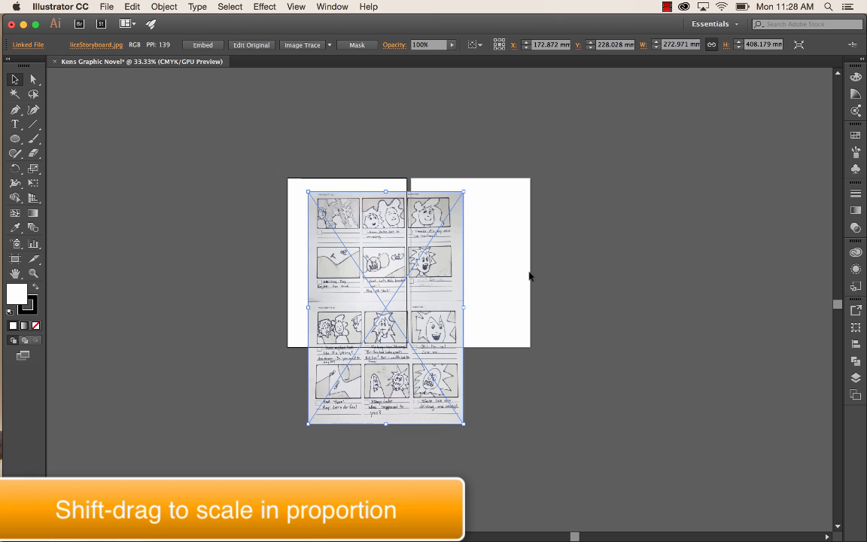
pyautogui.scroll(2, 530, 277)
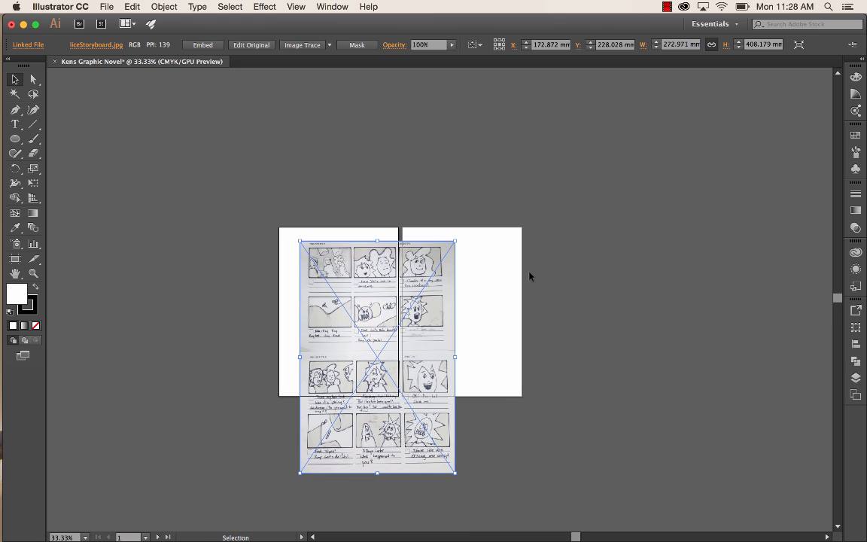
pyautogui.press('super+equal')
pyautogui.press('super+equal')
pyautogui.press('super+equal')
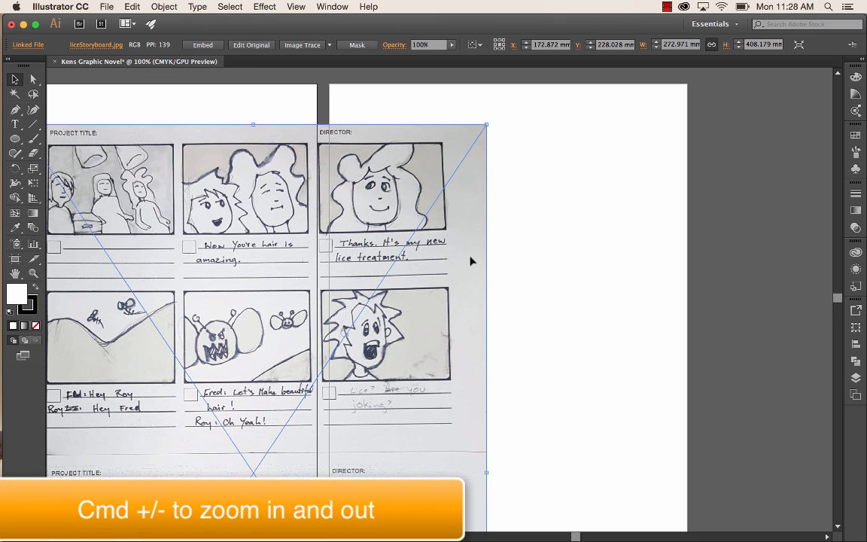
pyautogui.hscroll(-4, 470, 261)
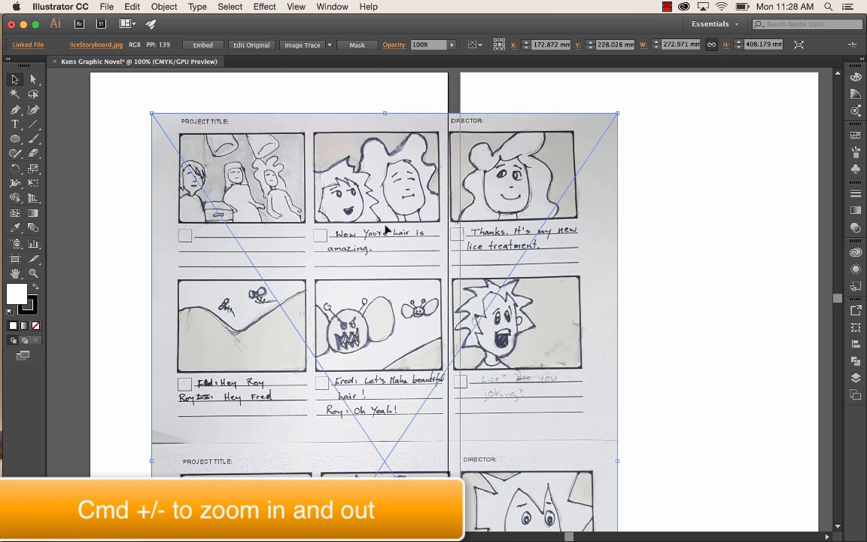
pyautogui.moveTo(385, 225); pyautogui.dragTo(369, 197)
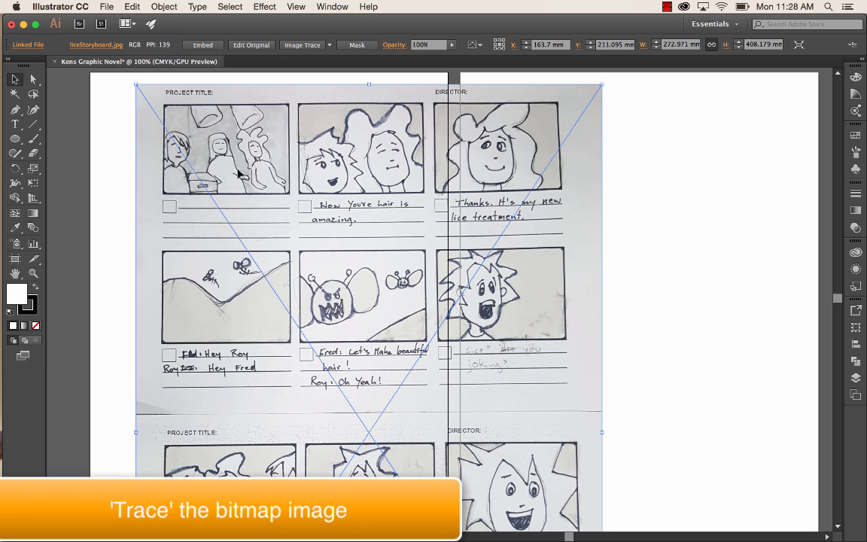
# - Trace the storyboard image with the default preset and inspect the traced linework up close
pyautogui.click(302, 45)
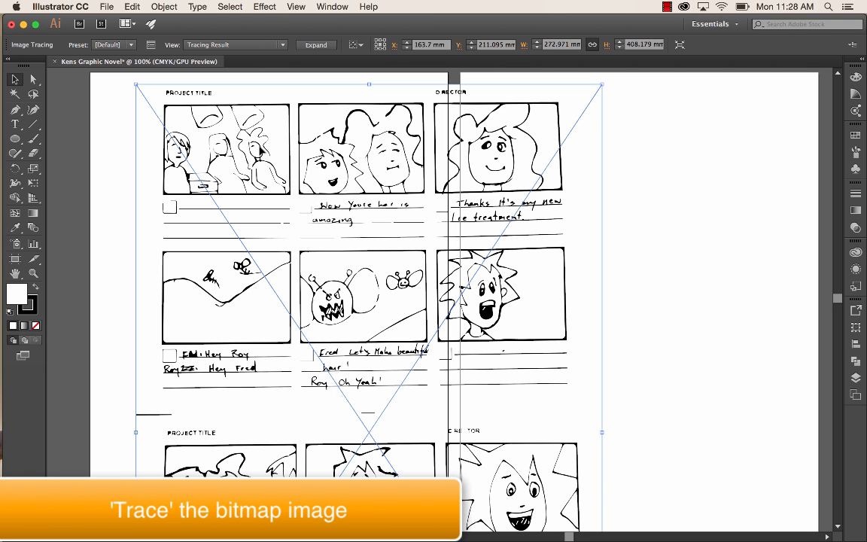
pyautogui.press('super+equal')
pyautogui.press('super+equal')
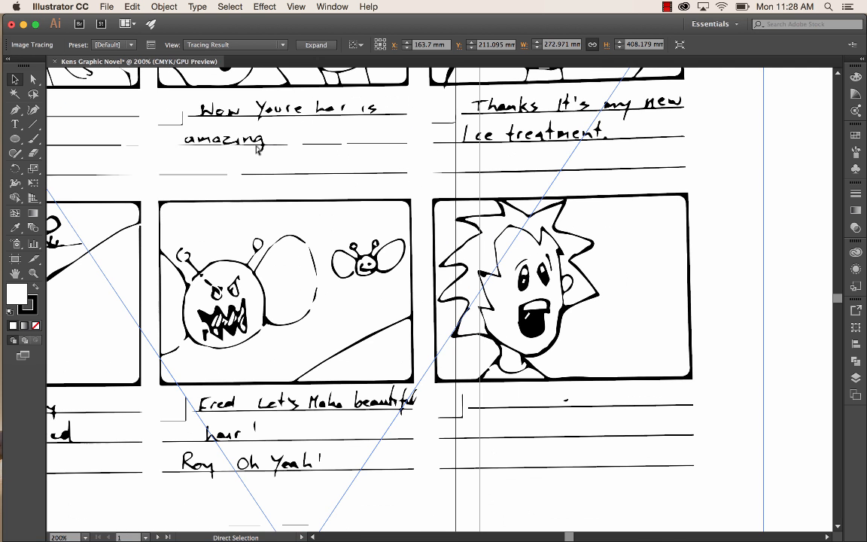
pyautogui.scroll(5, 258, 148)
pyautogui.hscroll(-5, 258, 148)
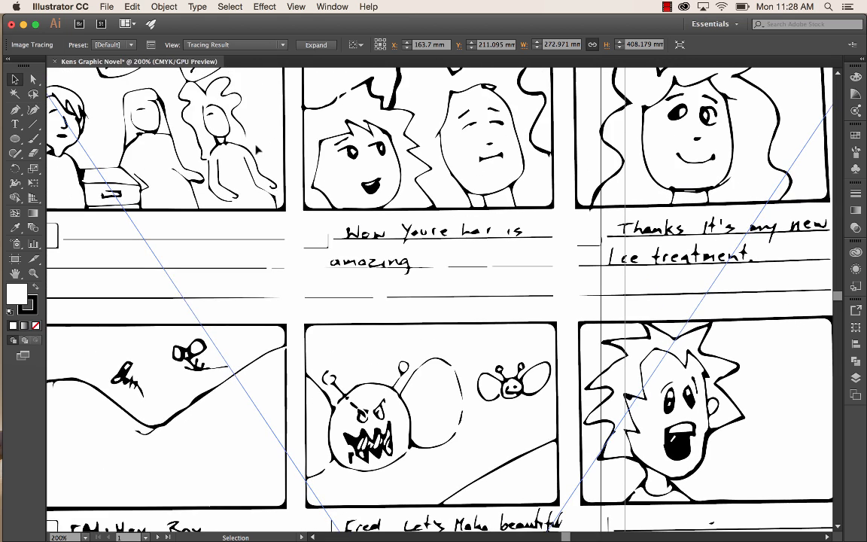
pyautogui.scroll(2, 258, 148)
pyautogui.hscroll(-2, 259, 149)
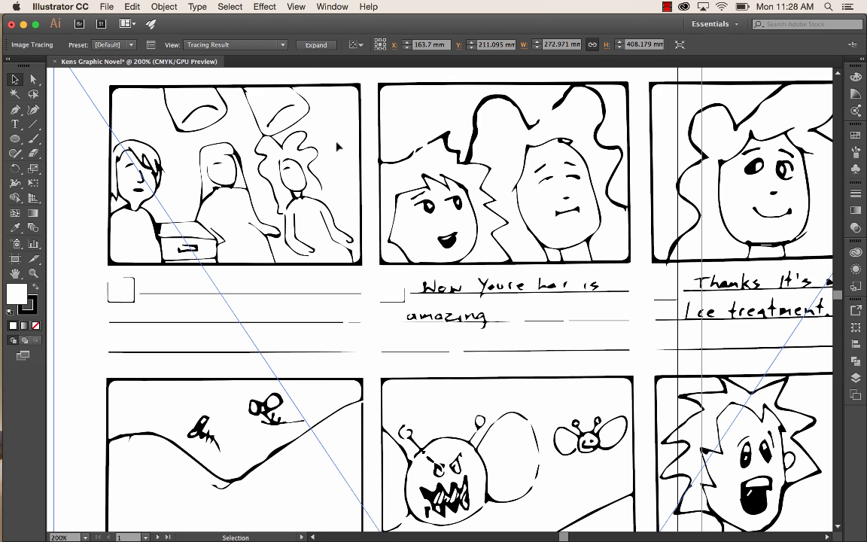
# - Show the Image Trace settings with the Advanced section collapsed and move them off the second storyboard frame
pyautogui.click(344, 7)
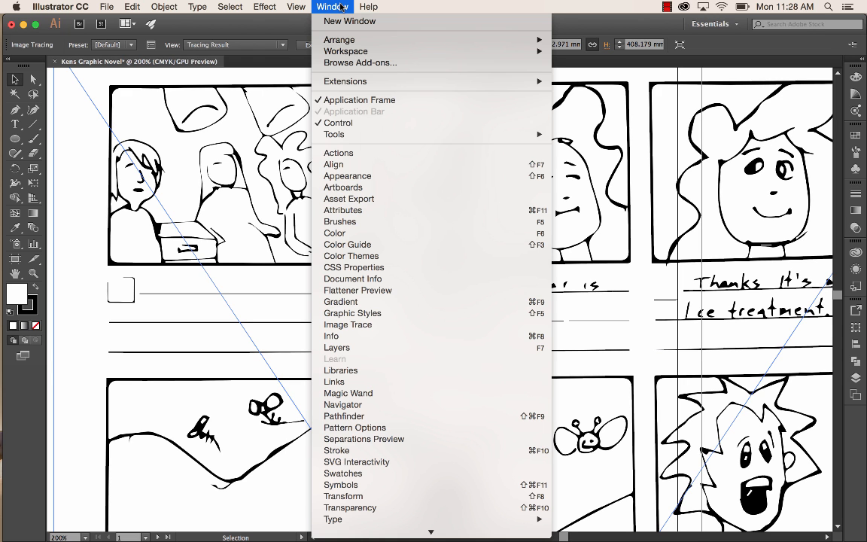
pyautogui.click(371, 326)
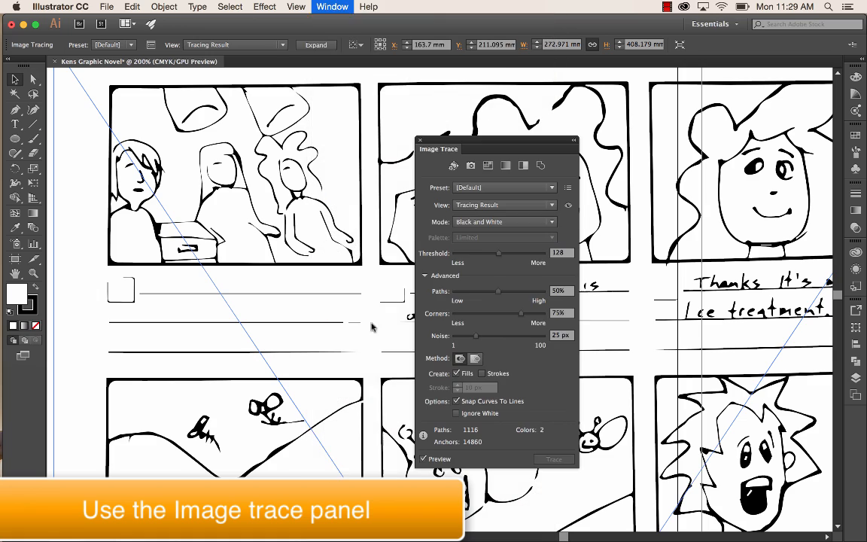
pyautogui.click(424, 275)
pyautogui.moveTo(495, 141); pyautogui.dragTo(707, 141)
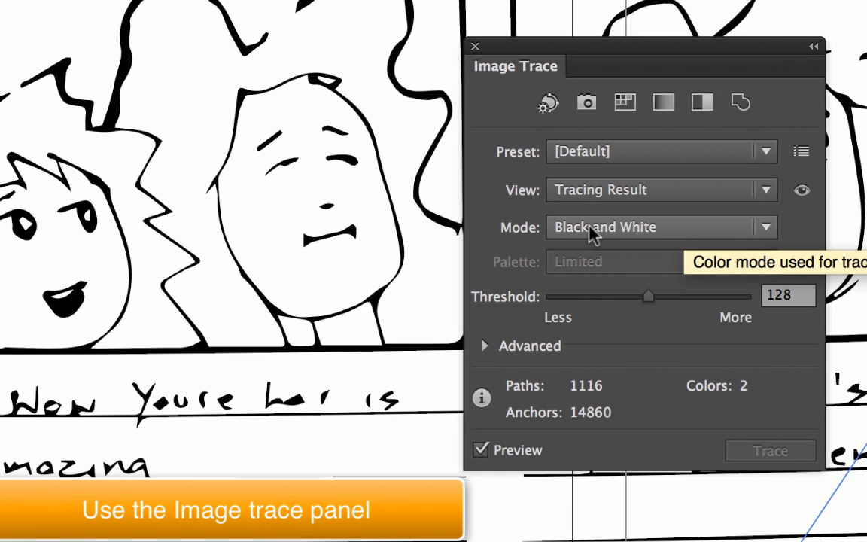
# - Raise the black-and-white trace threshold to 153 and check the linework in the lower storyboard frames
pyautogui.click(768, 229)
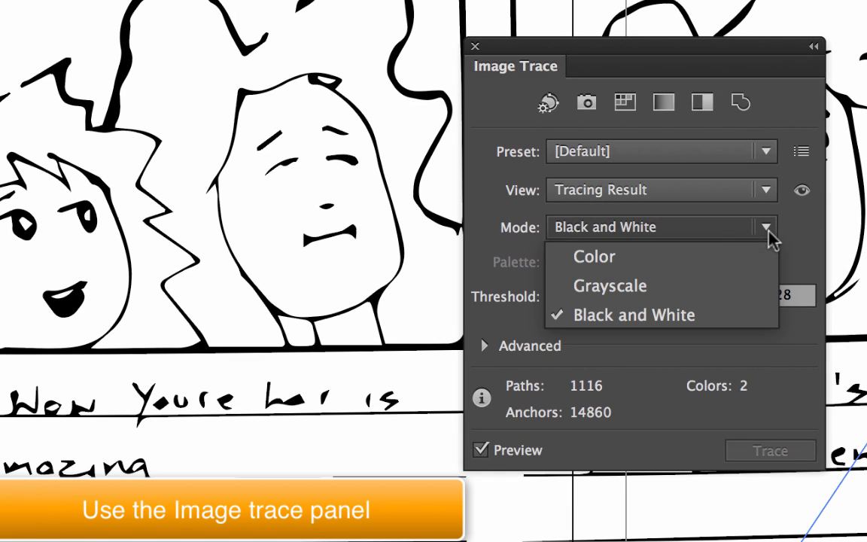
pyautogui.click(644, 233)
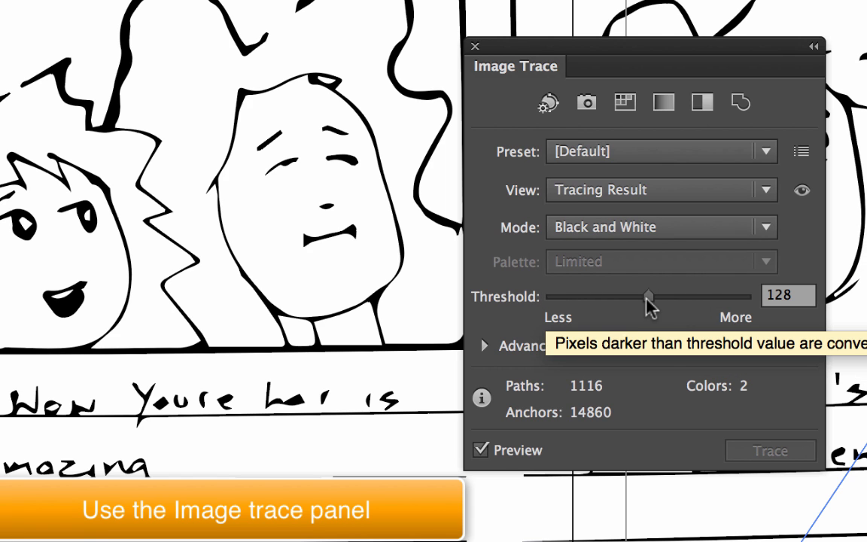
pyautogui.moveTo(656, 301); pyautogui.dragTo(667, 301)
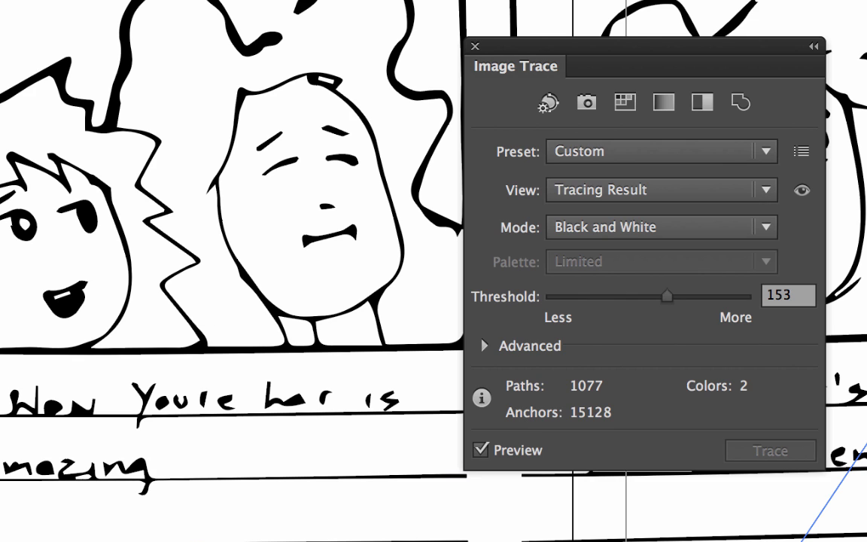
pyautogui.scroll(-5, 324, 324)
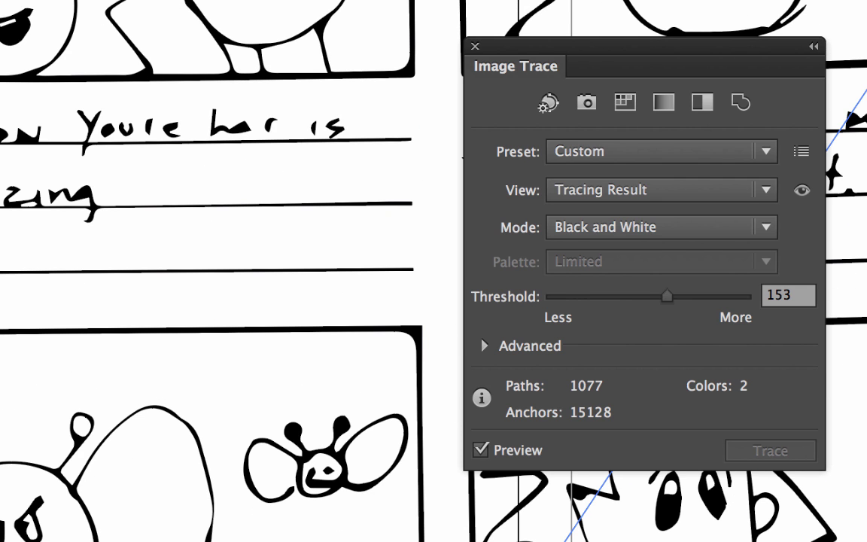
pyautogui.scroll(-3, 226, 302)
pyautogui.hscroll(3, 226, 301)
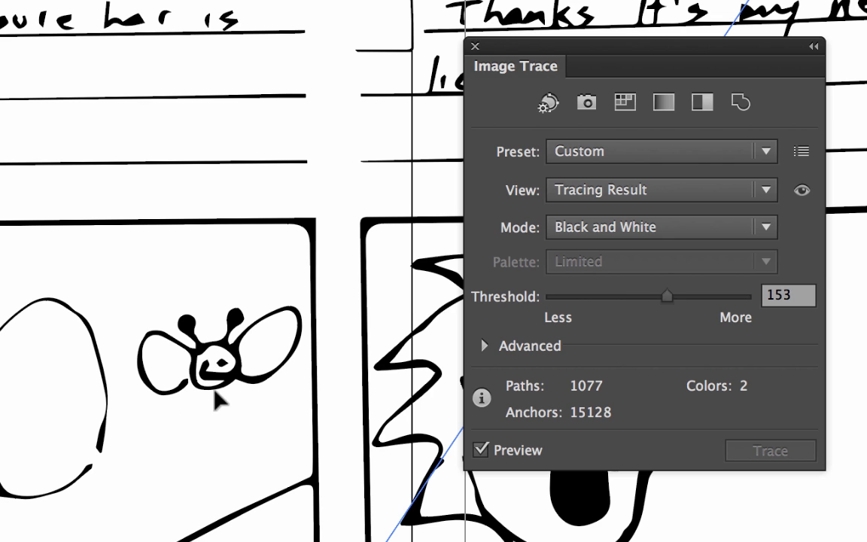
# - Try trace thresholds of 162 and 203, comparing the line weight and dark areas across the storyboard frames
pyautogui.moveTo(668, 299); pyautogui.dragTo(675, 299)
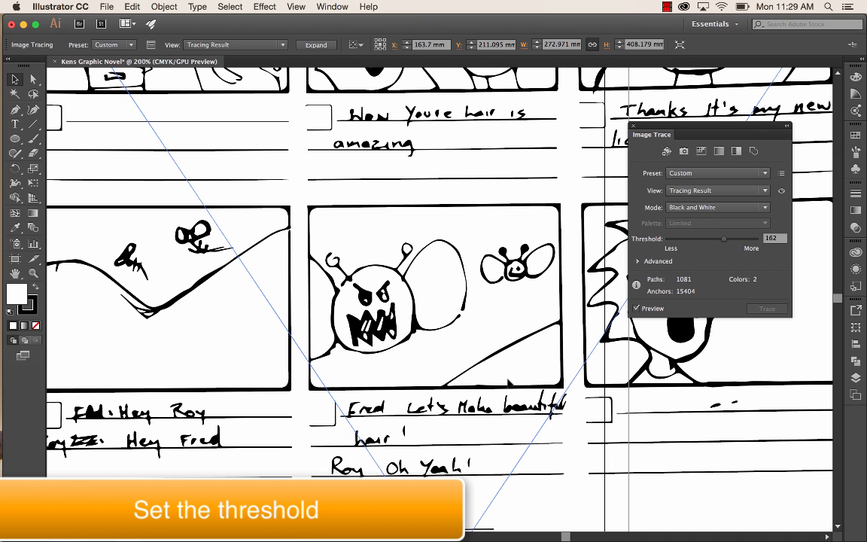
pyautogui.scroll(5, 369, 263)
pyautogui.hscroll(-4, 369, 263)
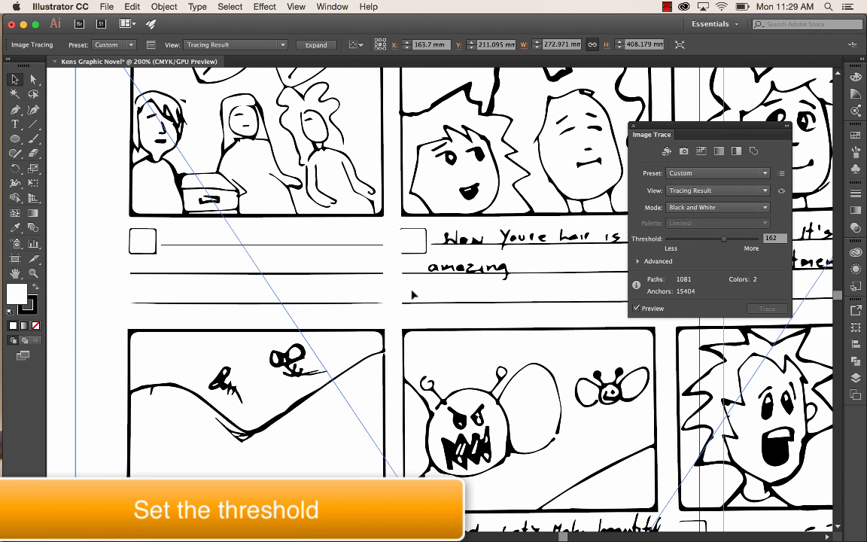
pyautogui.moveTo(726, 243); pyautogui.dragTo(742, 243)
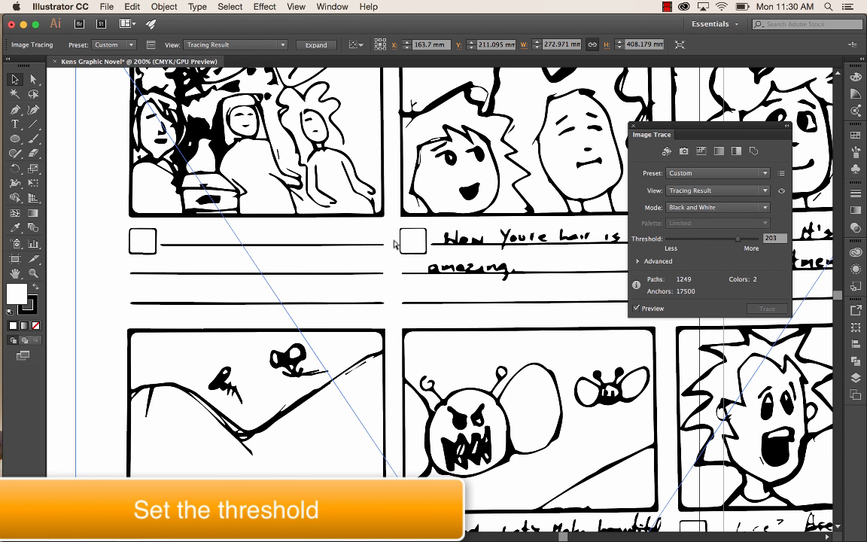
pyautogui.press('super+minus')
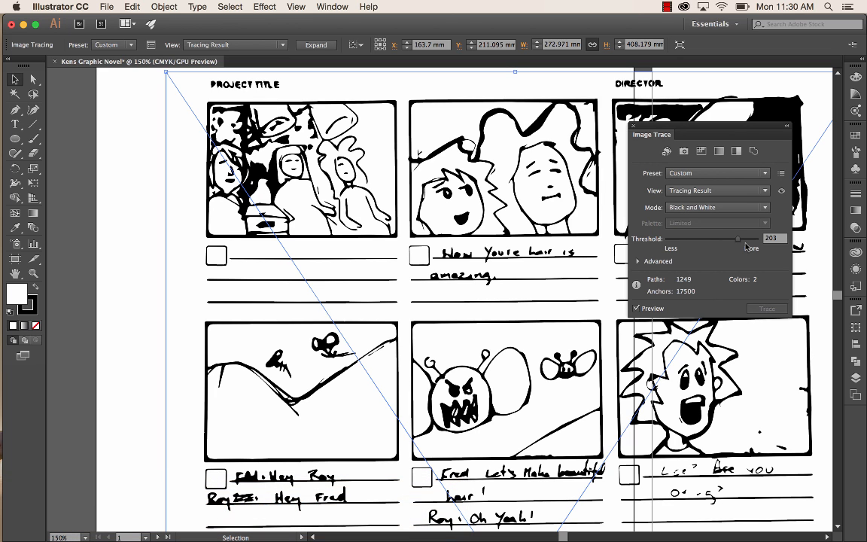
# - Set the trace threshold to 165 and enable Ignore White in the advanced options
pyautogui.moveTo(739, 239); pyautogui.dragTo(727, 241)
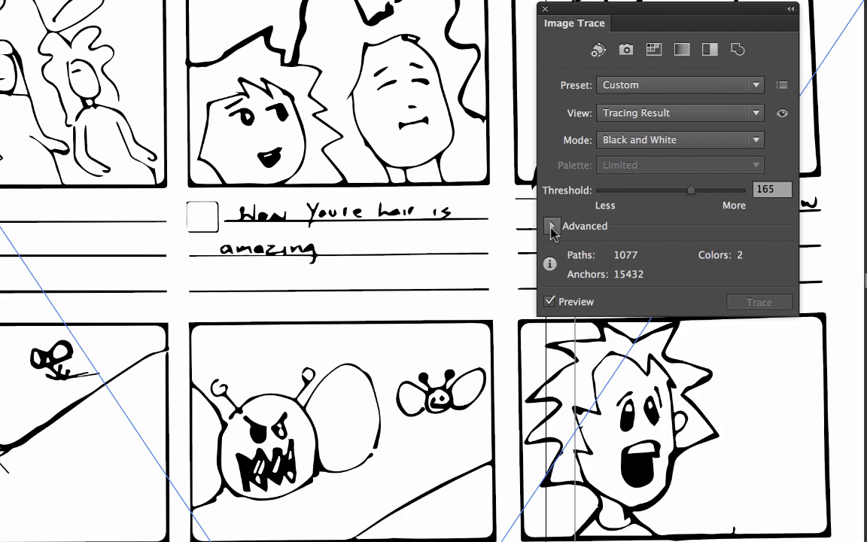
pyautogui.click(551, 227)
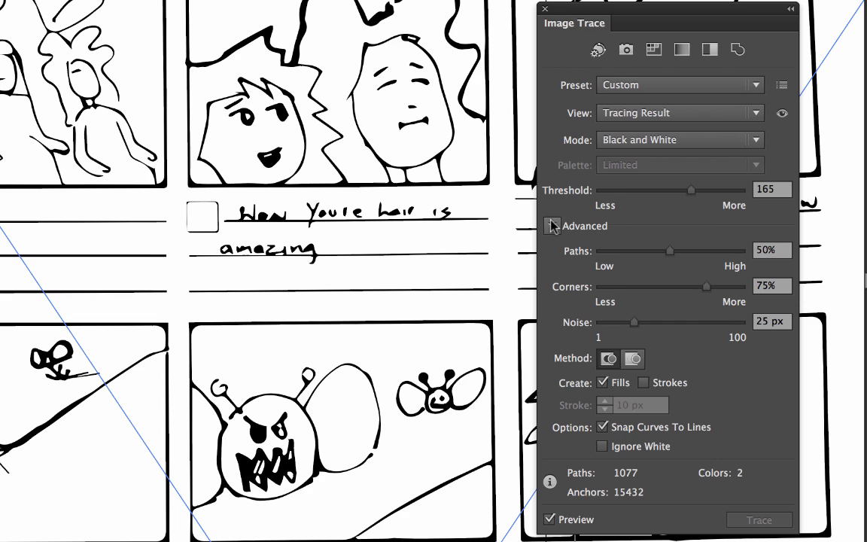
pyautogui.click(603, 447)
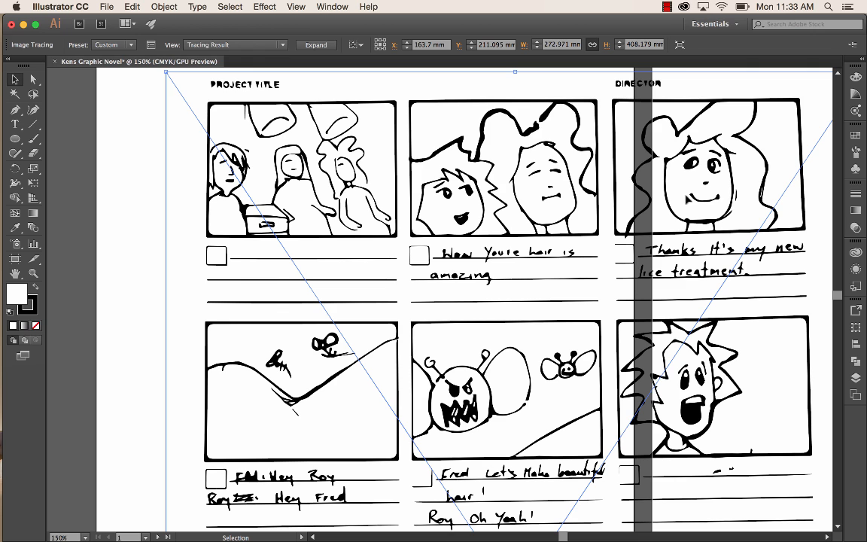
# - Expand the storyboard tracing into paths and ungroup the resulting artwork
pyautogui.click(316, 45)
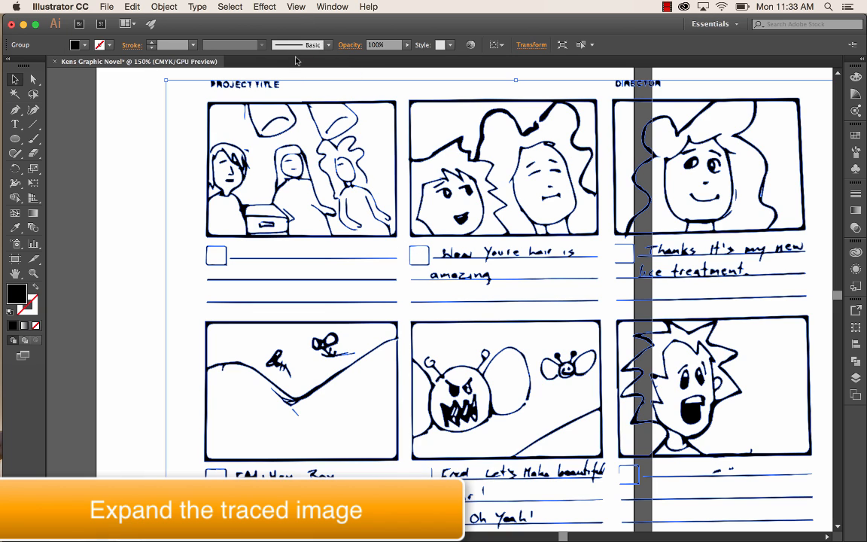
pyautogui.click(125, 125)
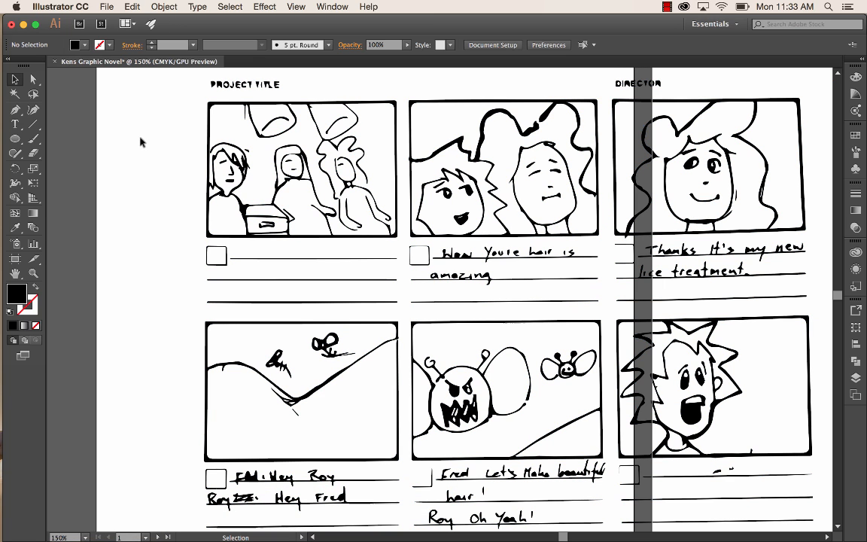
pyautogui.click(226, 107)
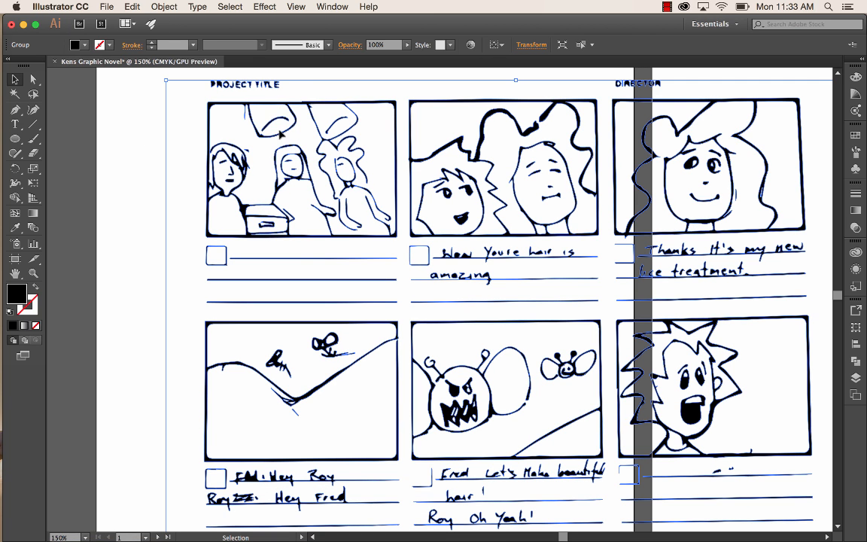
pyautogui.click(165, 7)
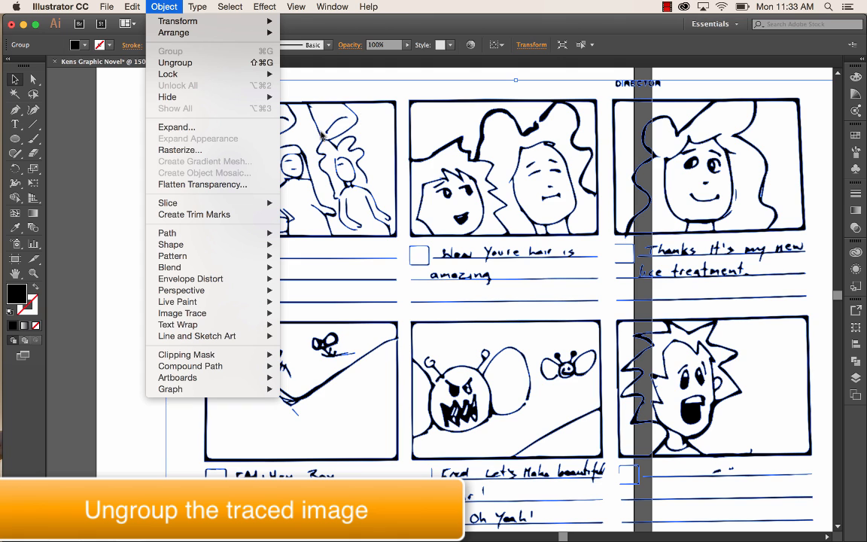
pyautogui.click(177, 64)
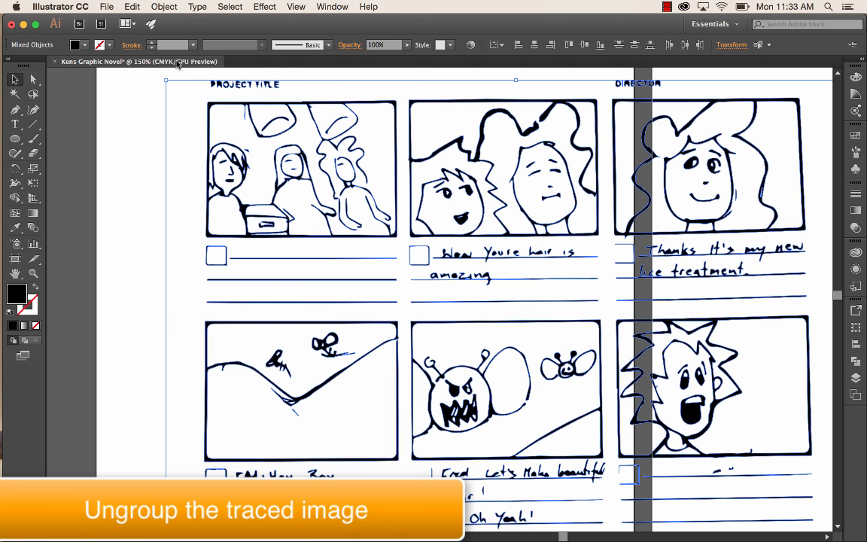
pyautogui.click(153, 111)
# - Check individual letters of the PROJECT TITLE heading to see whether they select as separate paths
pyautogui.click(227, 85)
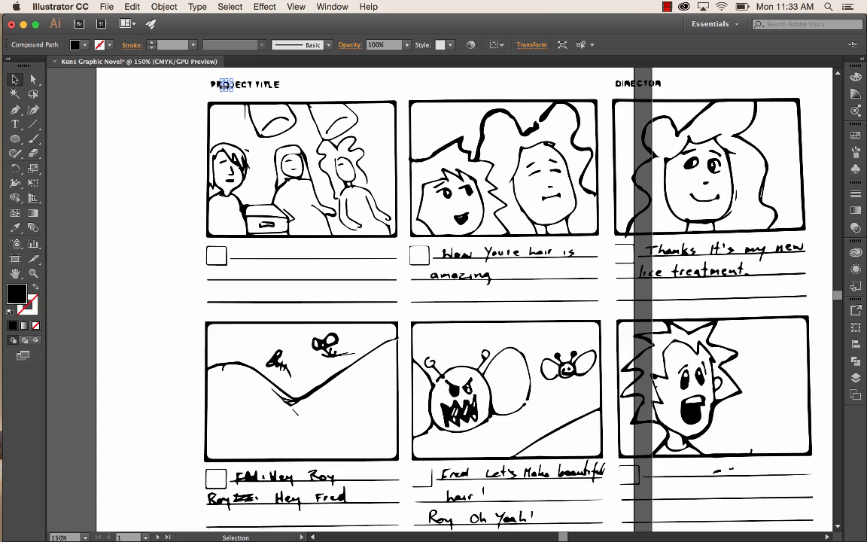
pyautogui.click(243, 85)
pyautogui.click(257, 85)
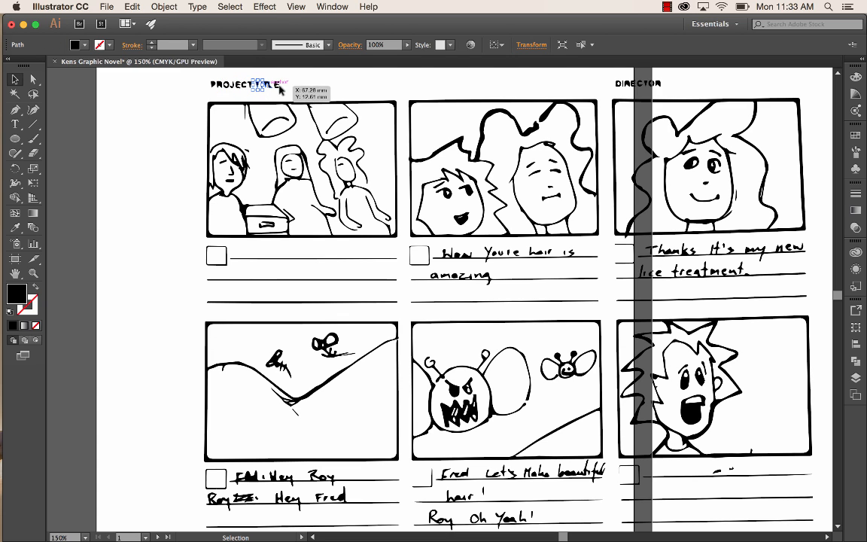
pyautogui.click(277, 86)
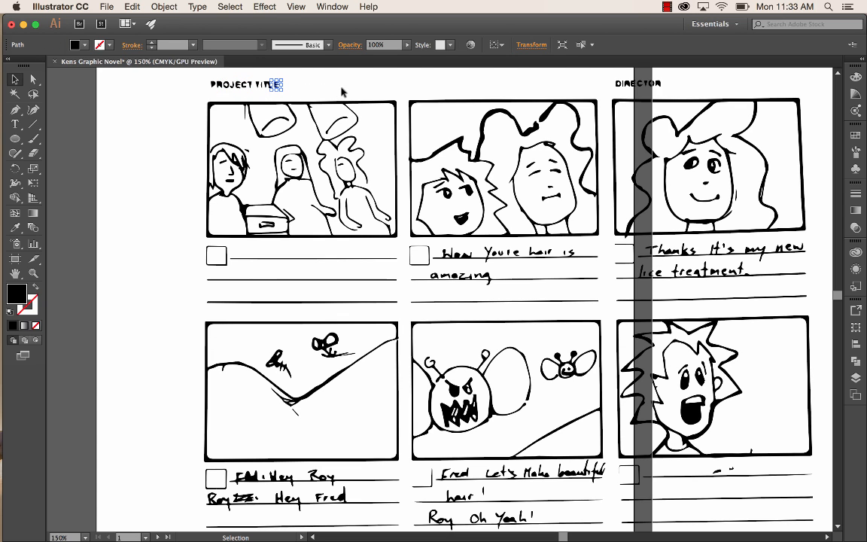
pyautogui.click(189, 74)
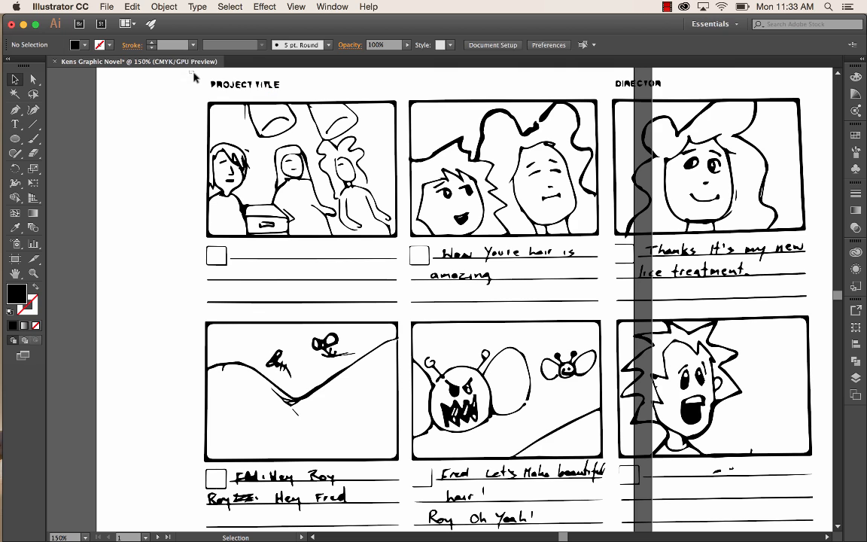
# - Delete the PROJECT TITLE and DIRECTOR headings above the first row of frames and the captions and ruled lines beneath it
pyautogui.moveTo(193, 73); pyautogui.dragTo(684, 121)
pyautogui.press('Delete')
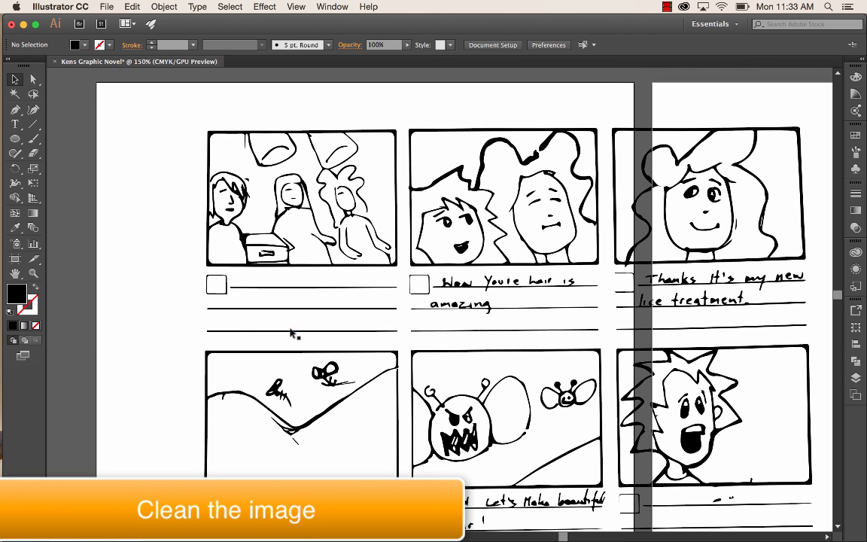
pyautogui.moveTo(191, 274); pyautogui.dragTo(816, 338)
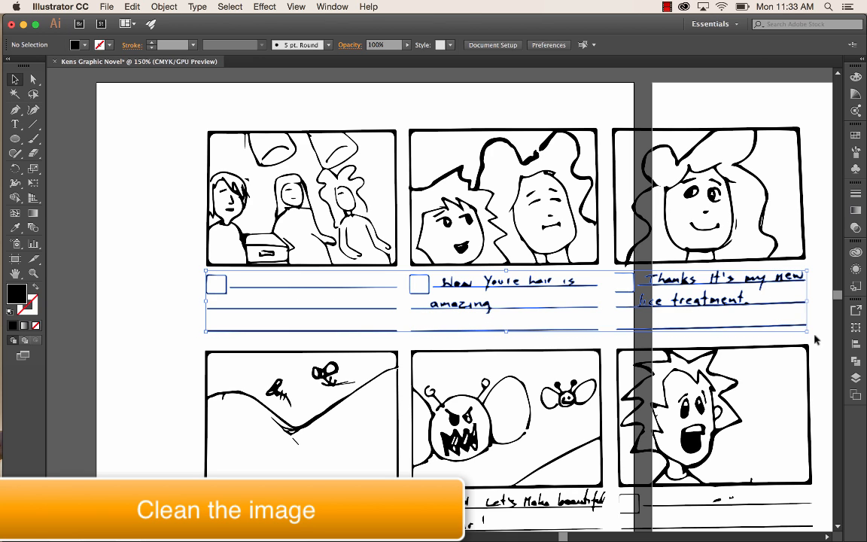
pyautogui.press('Delete')
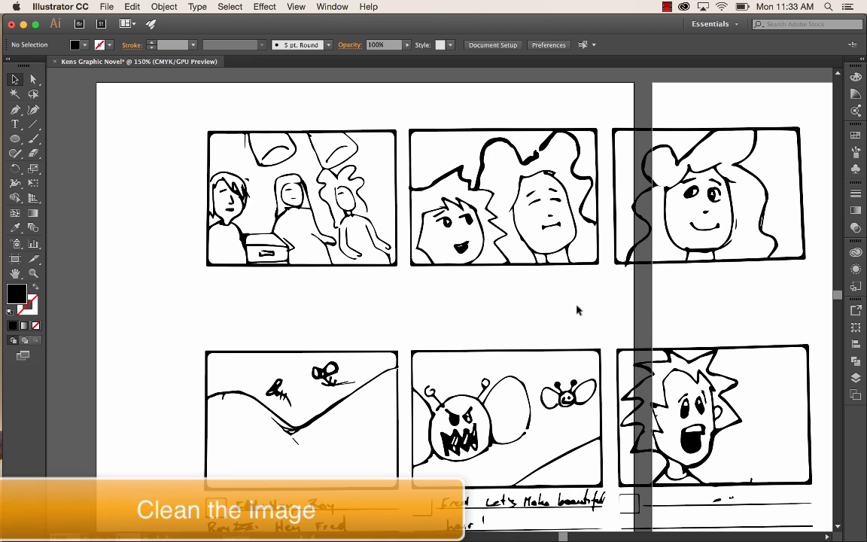
# - Delete the captions, ruled lines, stray marks and headings between the second and third rows of frames
pyautogui.scroll(-5, 577, 306)
pyautogui.scroll(-3, 577, 309)
pyautogui.hscroll(1, 577, 309)
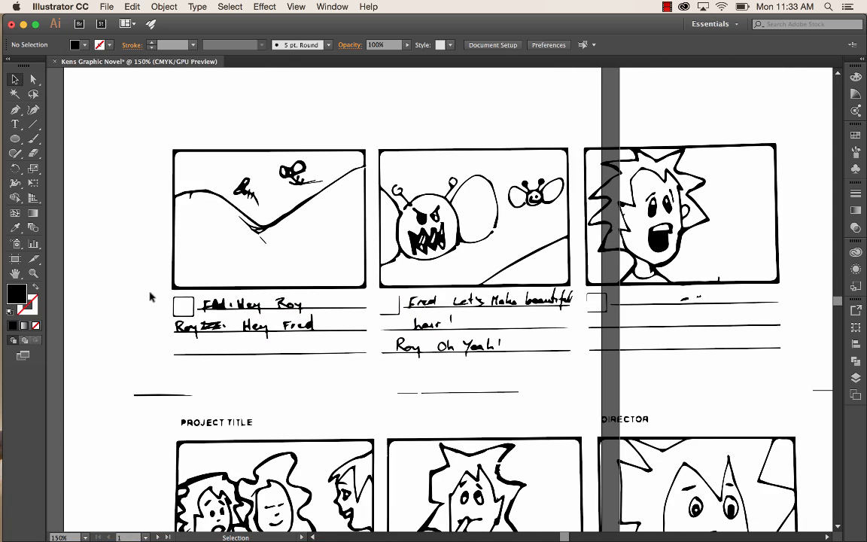
pyautogui.moveTo(149, 294); pyautogui.dragTo(806, 432)
pyautogui.hscroll(1, 644, 320)
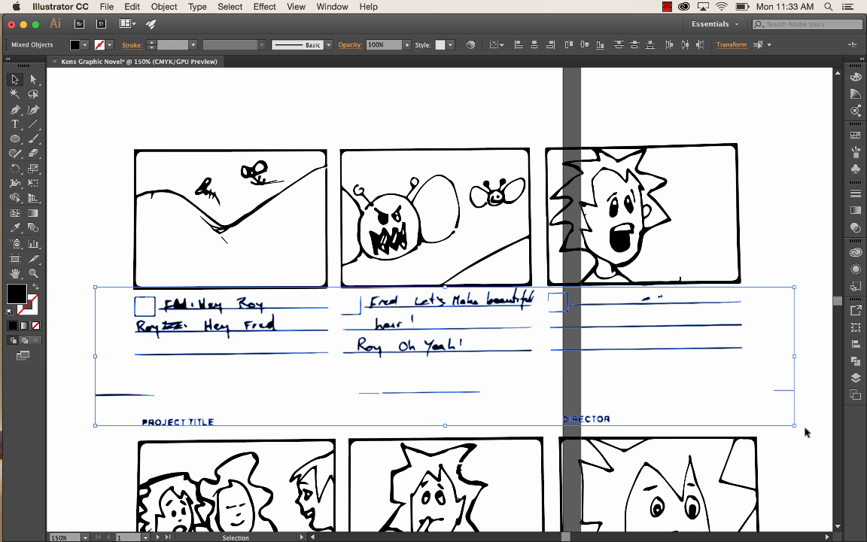
pyautogui.press('Delete')
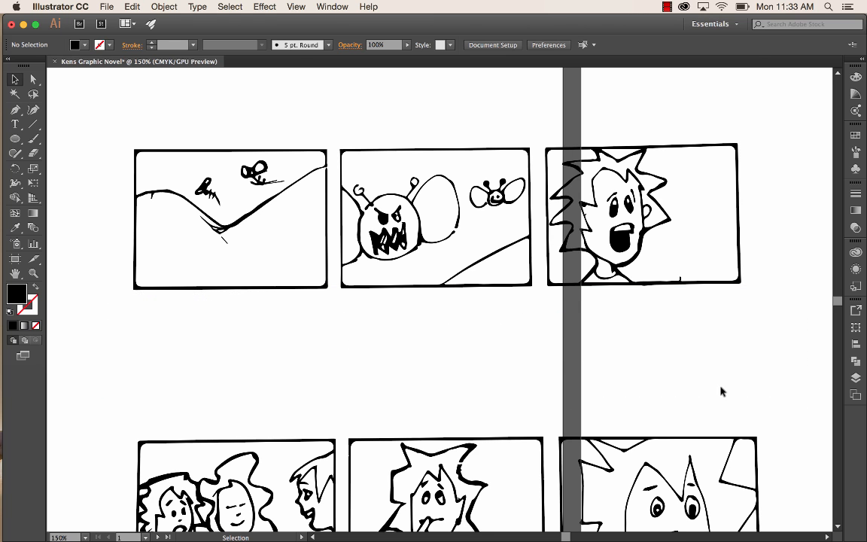
# - Delete the handwritten captions, checkboxes and ruled lines beneath the third row of frames
pyautogui.scroll(-5, 721, 391)
pyautogui.hscroll(1, 720, 391)
pyautogui.scroll(-7, 721, 391)
pyautogui.hscroll(-1, 721, 390)
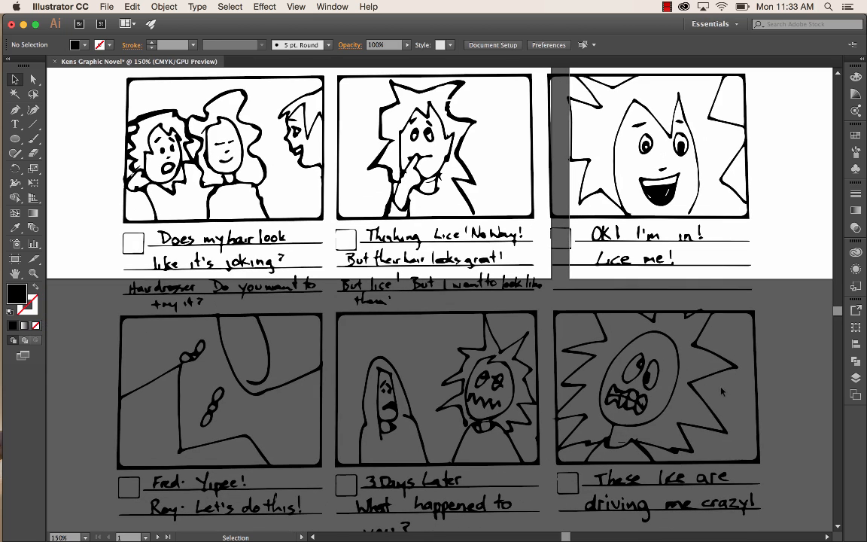
pyautogui.moveTo(89, 230); pyautogui.dragTo(765, 309)
pyautogui.press('Delete')
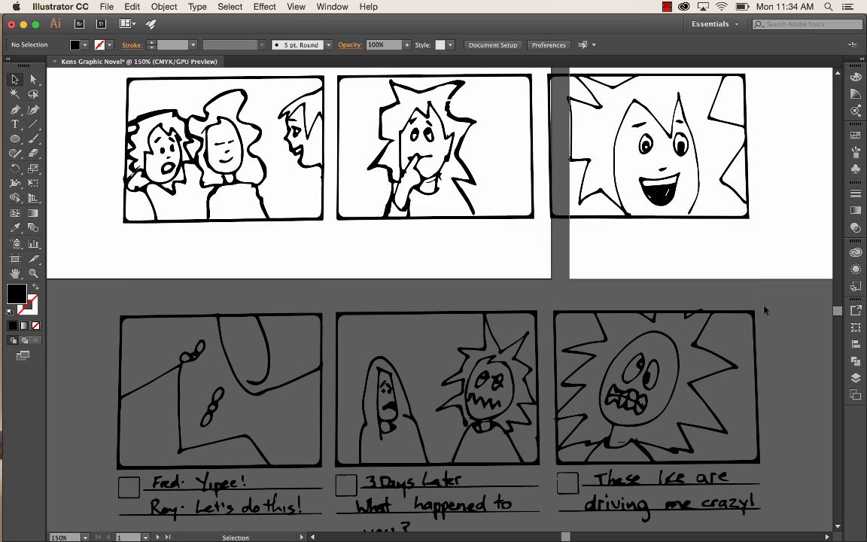
# - Delete the captions, checkboxes and ruled lines beneath the fourth row and review the cleaned frames up to the first row
pyautogui.scroll(-5, 804, 324)
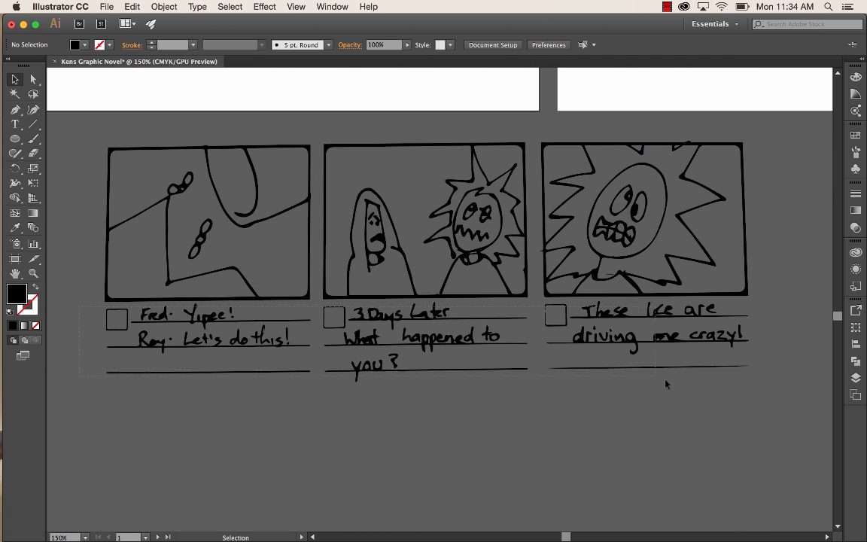
pyautogui.moveTo(737, 394); pyautogui.dragTo(762, 403)
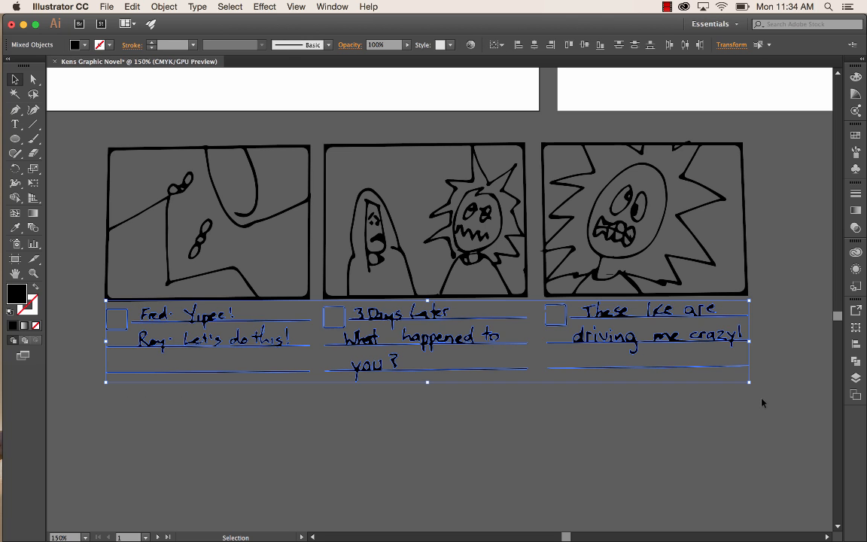
pyautogui.press('Delete')
pyautogui.scroll(4, 777, 317)
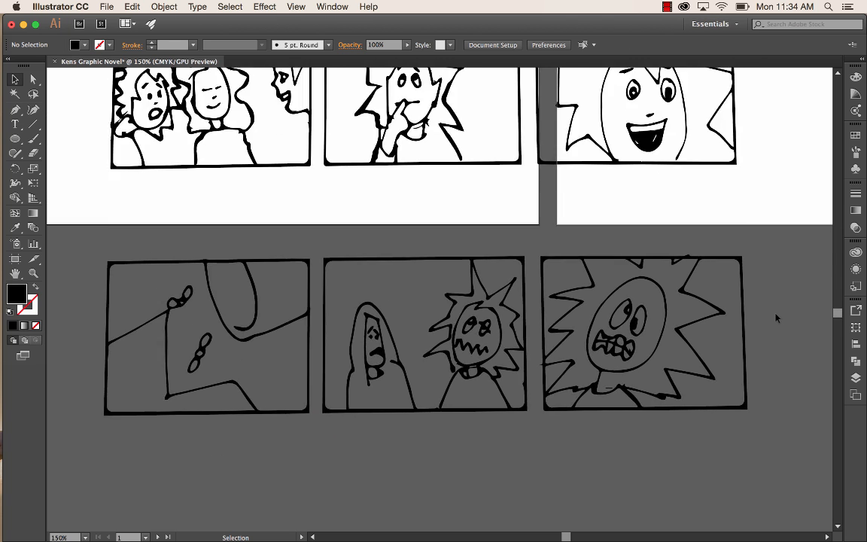
pyautogui.scroll(10, 777, 317)
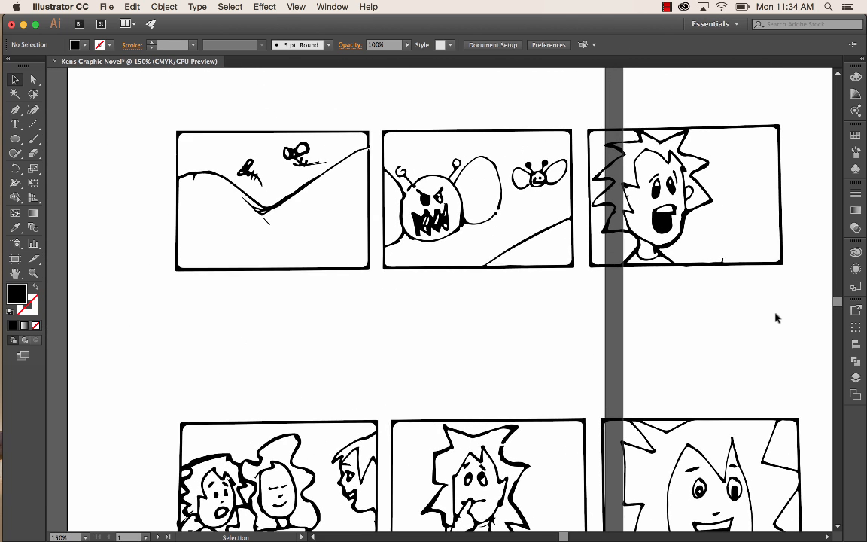
pyautogui.scroll(10, 776, 317)
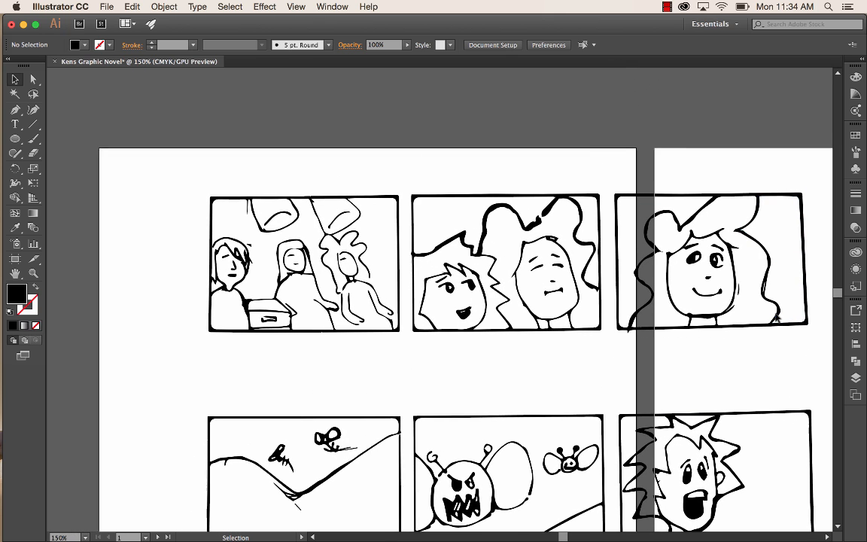
pyautogui.scroll(-1, 776, 317)
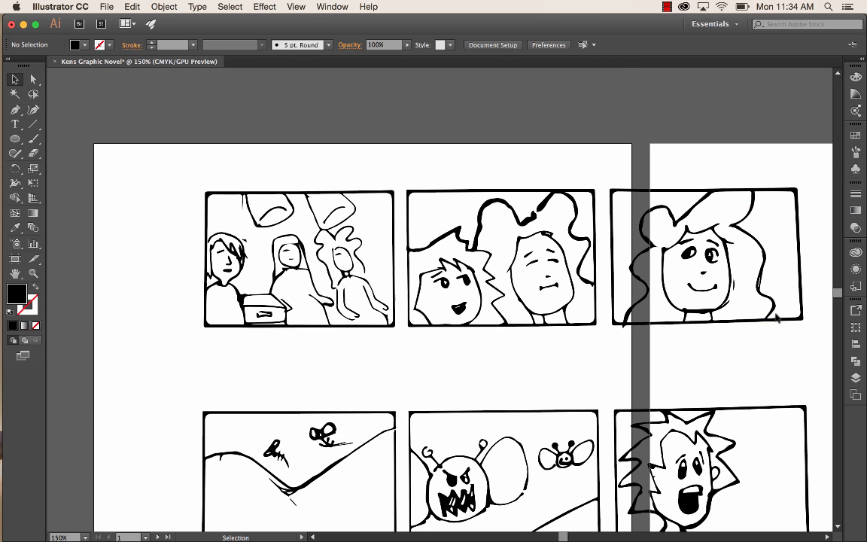
# - Try to move the first frame's outline artwork down toward the page's left edge and undo the move
pyautogui.click(243, 196)
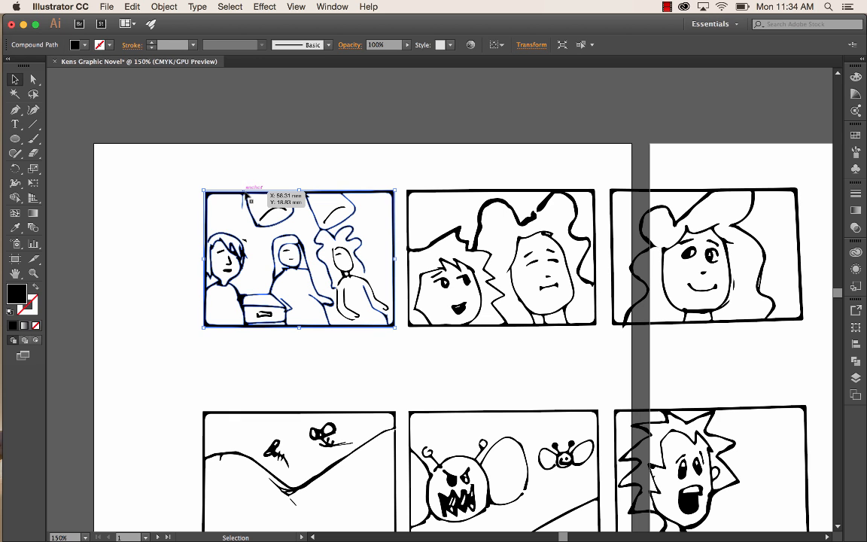
pyautogui.moveTo(245, 196)
pyautogui.mouseDown()
pyautogui.moveTo(140, 170)
pyautogui.moveTo(157, 268)
pyautogui.mouseUp()
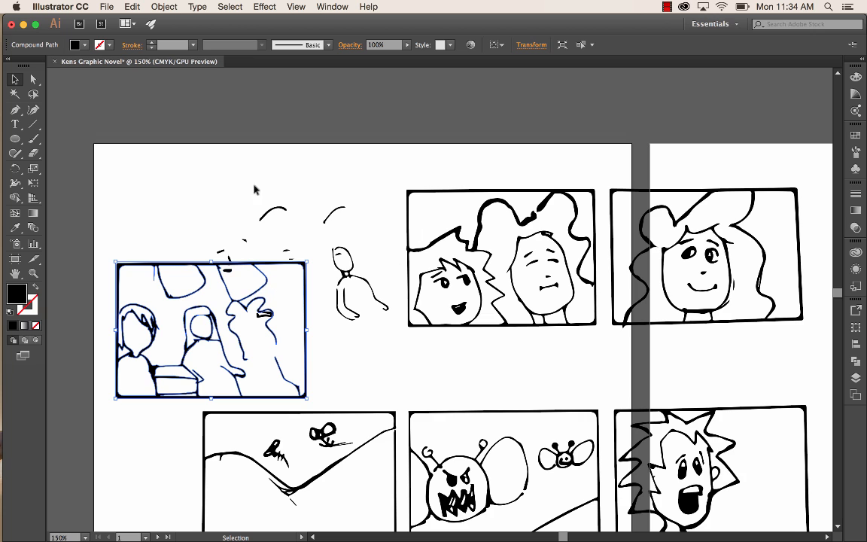
pyautogui.press('super')
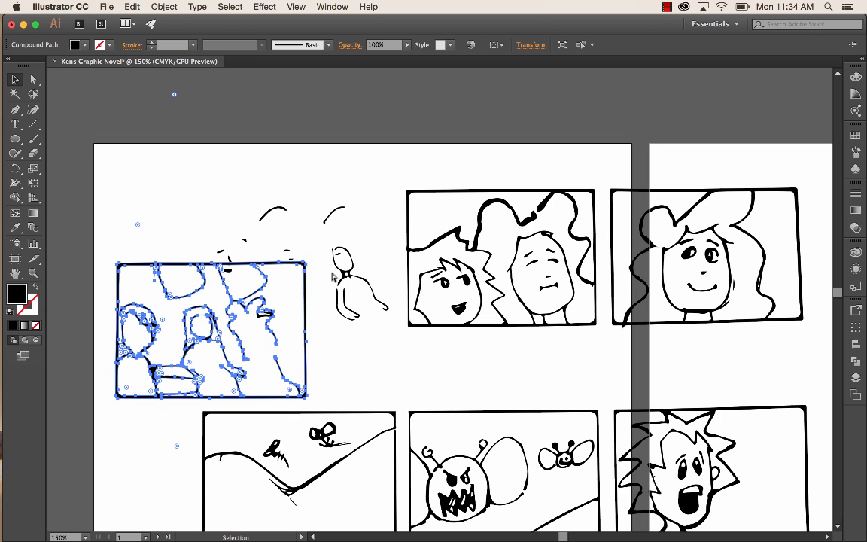
pyautogui.press('super+z')
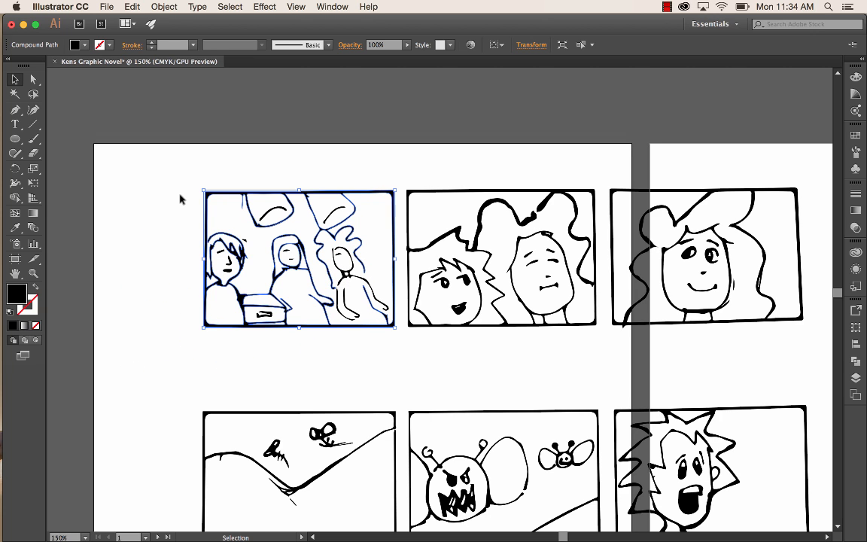
# - Group all the artwork of the first frame in the top row
pyautogui.click(179, 198)
pyautogui.moveTo(180, 174); pyautogui.dragTo(401, 351)
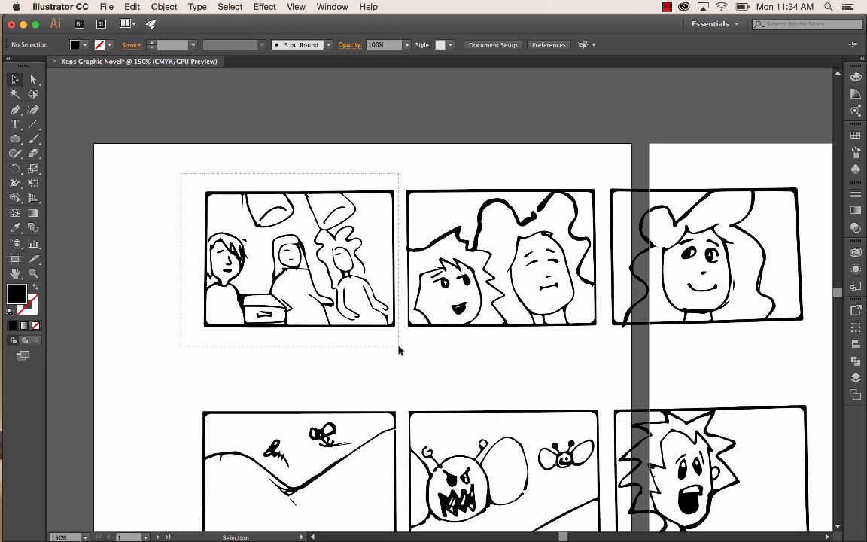
pyautogui.moveTo(399, 350); pyautogui.dragTo(399, 351)
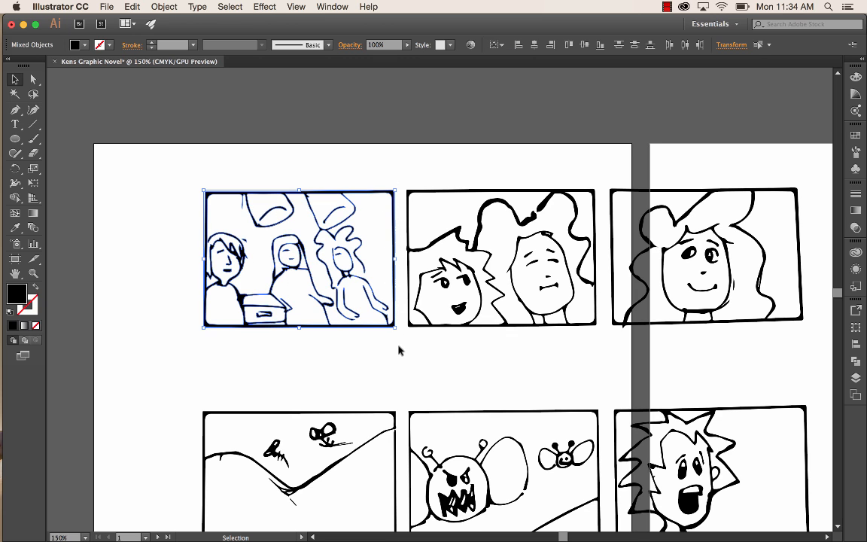
pyautogui.click(162, 7)
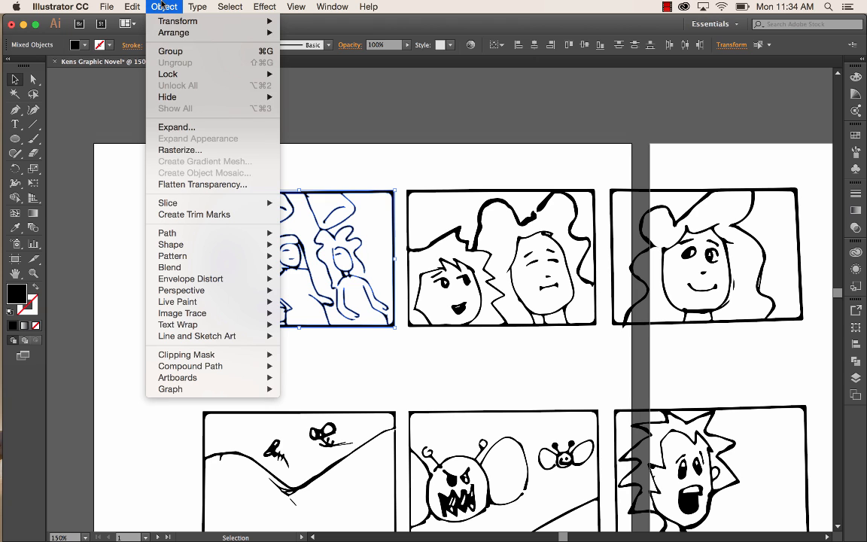
pyautogui.click(172, 51)
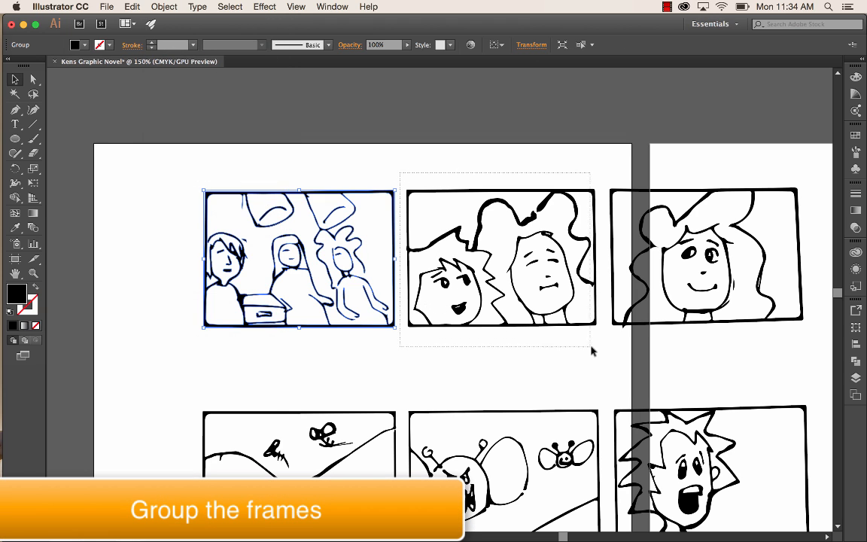
# - Group all the artwork of the second frame in the top row
pyautogui.moveTo(591, 347); pyautogui.dragTo(602, 349)
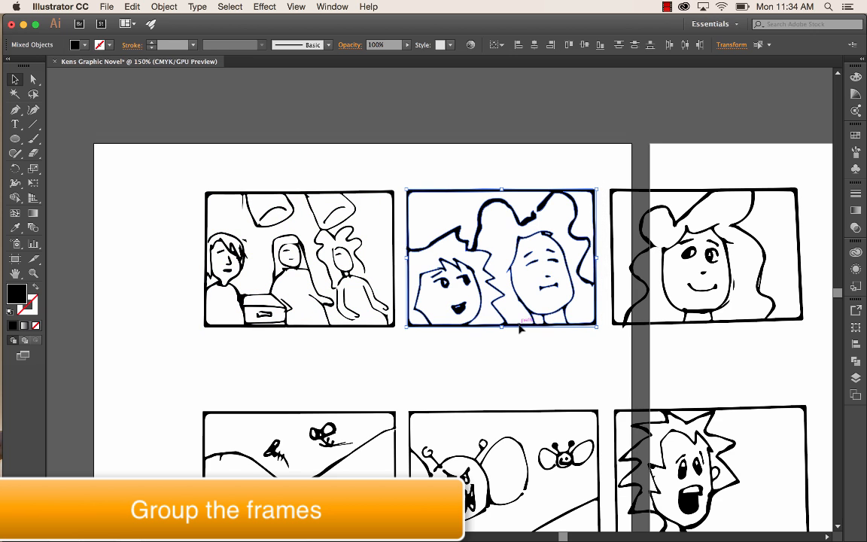
pyautogui.click(164, 7)
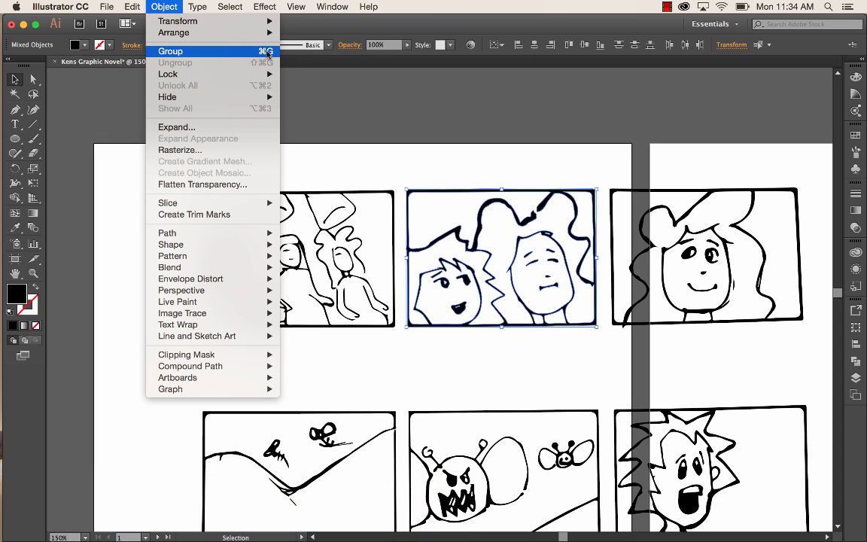
pyautogui.click(265, 52)
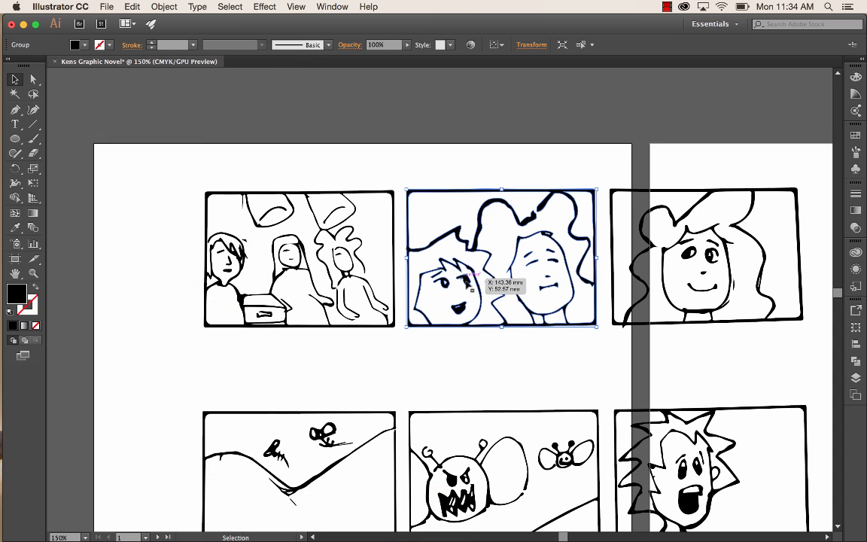
# - Move the grouped first frame toward the upper-left corner of the first artboard and enlarge it
pyautogui.click(285, 345)
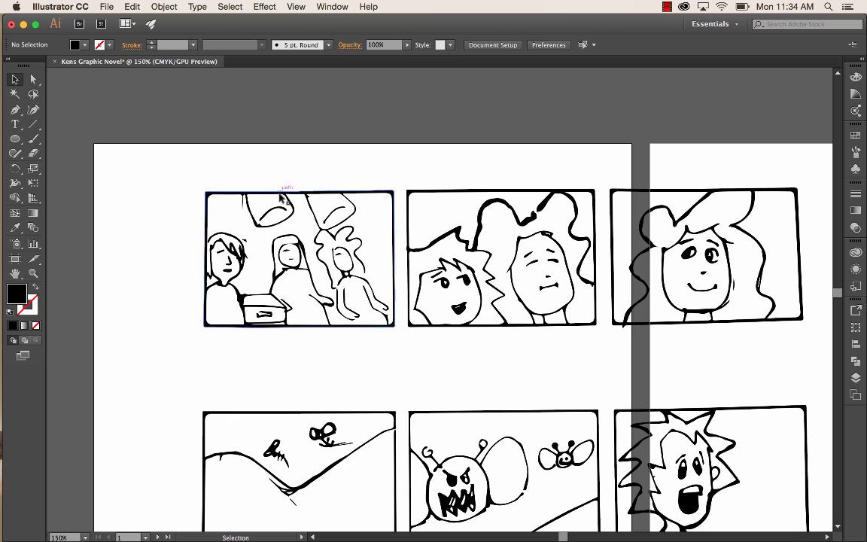
pyautogui.moveTo(279, 199); pyautogui.dragTo(210, 166)
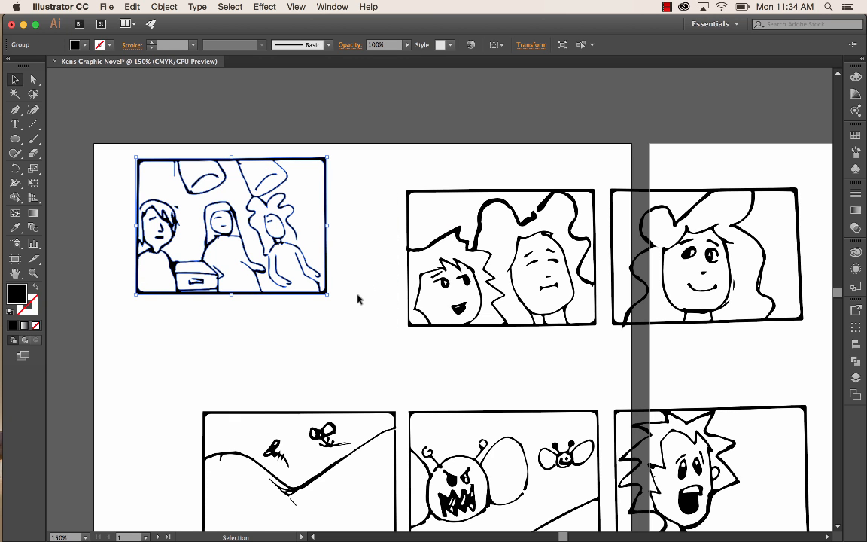
pyautogui.moveTo(326, 293); pyautogui.dragTo(391, 380)
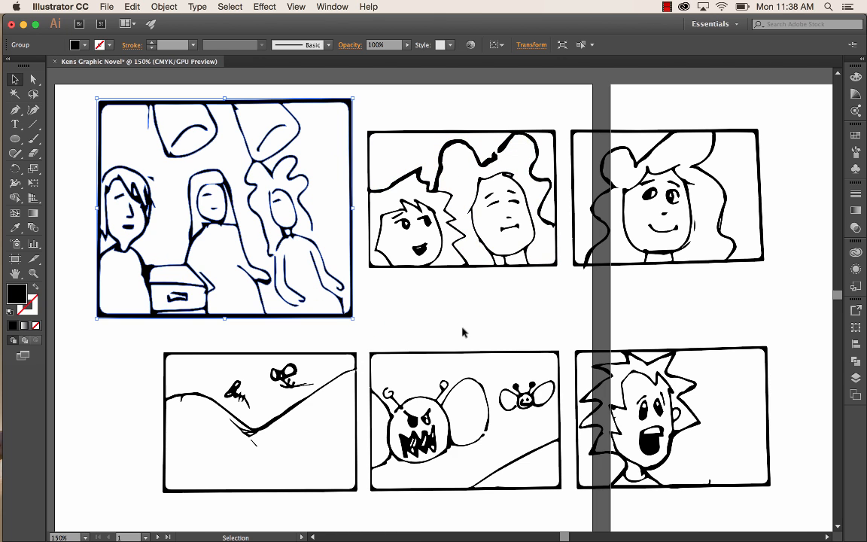
# - Name the second frame's group f2 and place it directly below f1 in the layer order
pyautogui.click(408, 179)
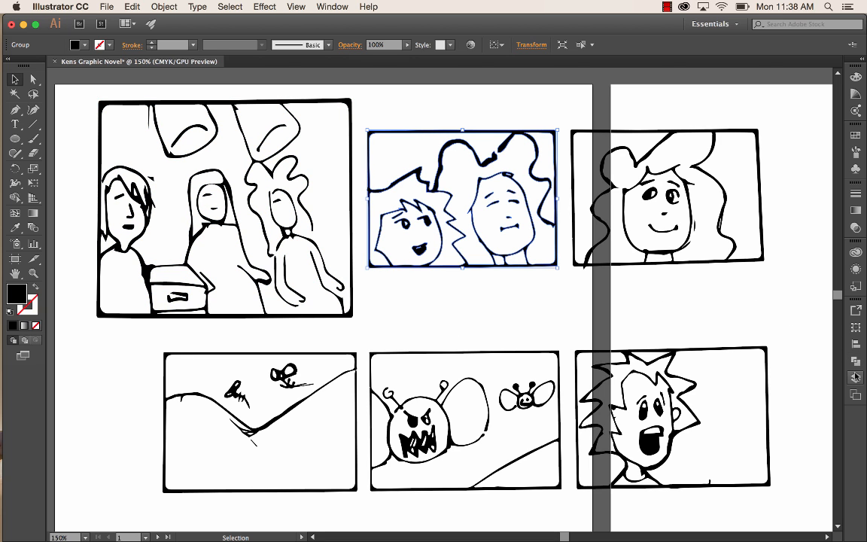
pyautogui.press('F7')
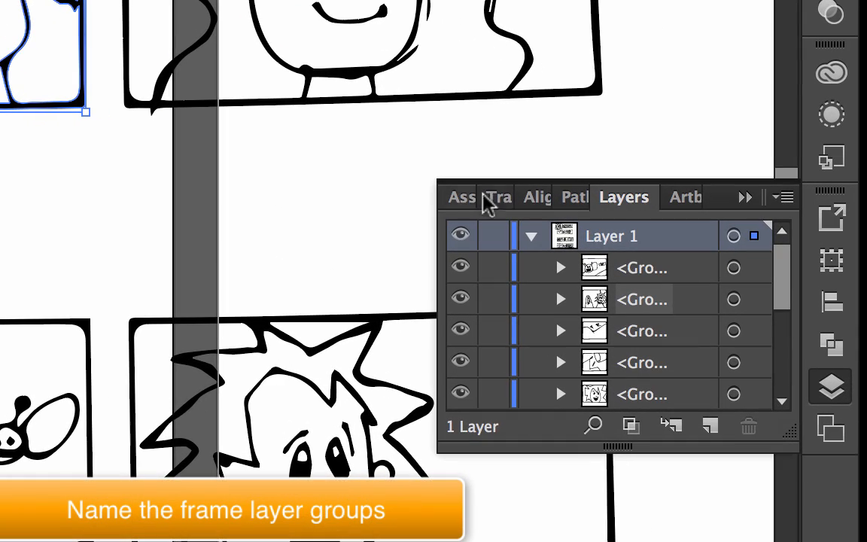
pyautogui.moveTo(781, 277); pyautogui.dragTo(776, 403)
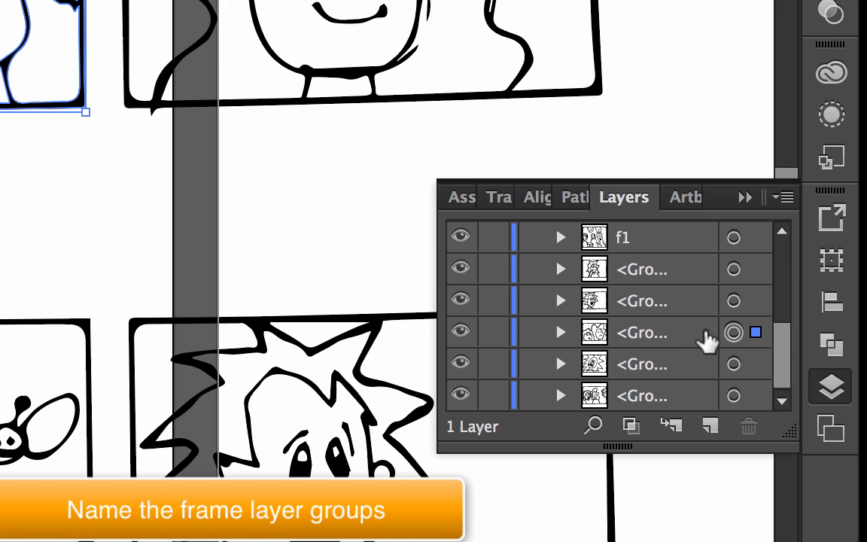
pyautogui.moveTo(784, 354)
pyautogui.mouseDown()
pyautogui.moveTo(784, 219)
pyautogui.moveTo(782, 370)
pyautogui.mouseUp()
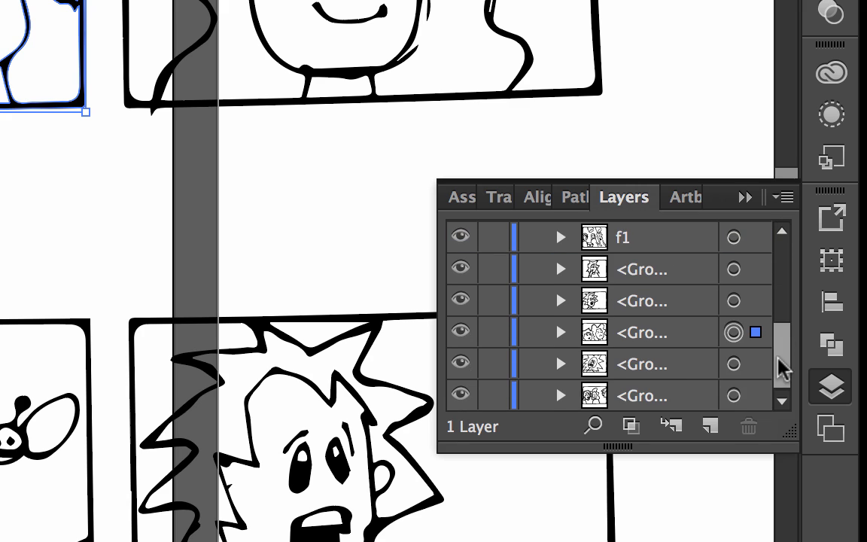
pyautogui.doubleClick(639, 333)
pyautogui.write('f2')
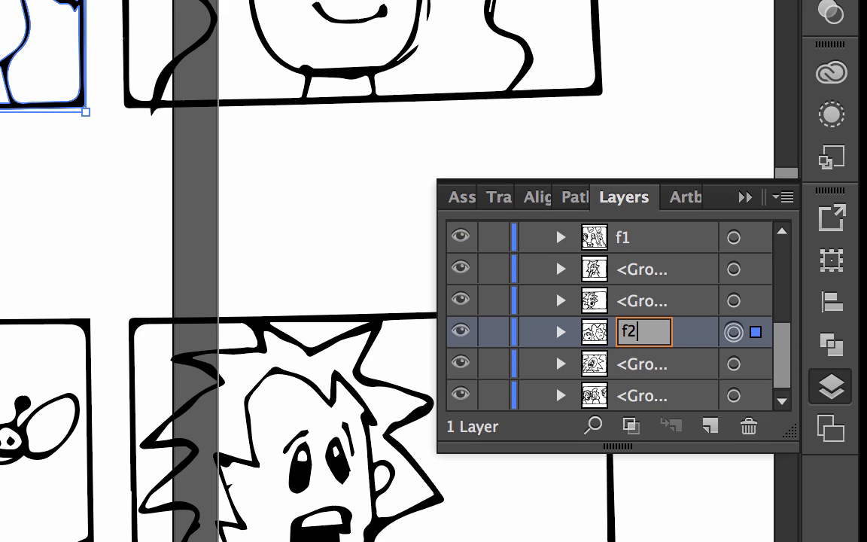
pyautogui.press('Return')
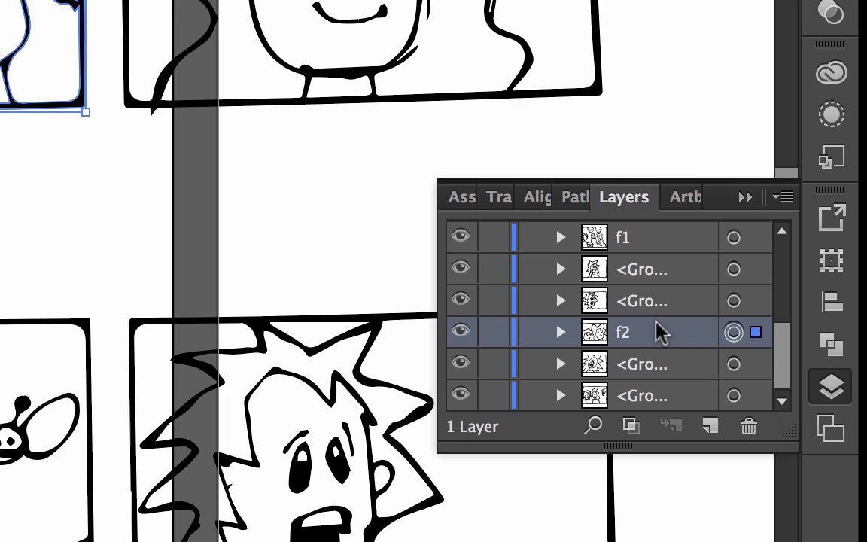
pyautogui.moveTo(651, 337); pyautogui.dragTo(647, 253)
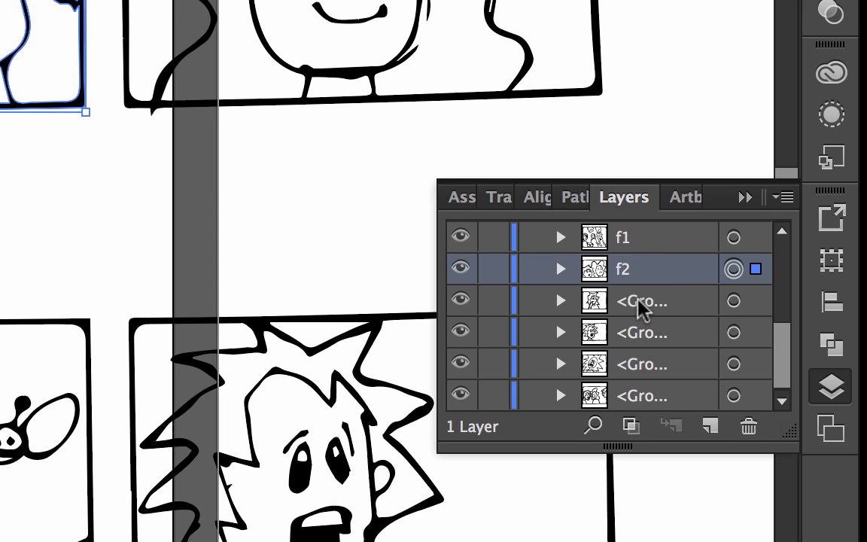
# - Place the third frame's group directly below f2 in the layer order, name it f3 and deselect the artwork
pyautogui.click(734, 301)
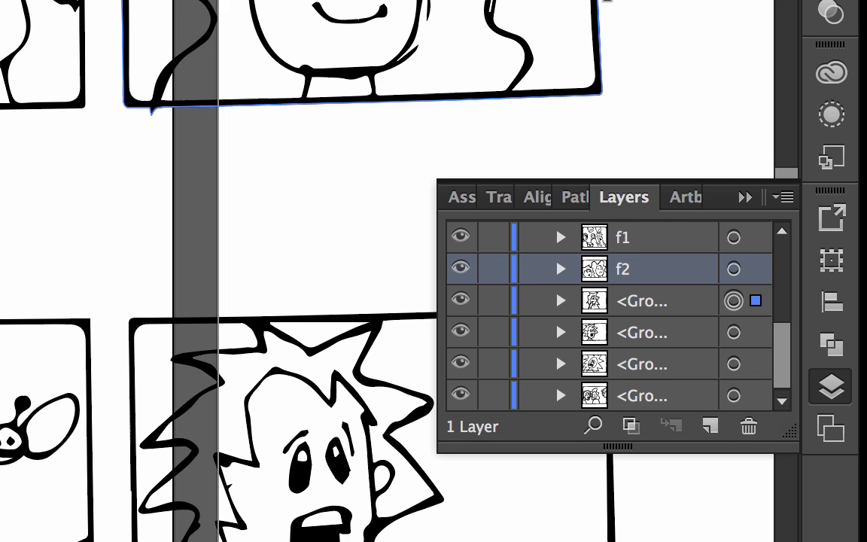
pyautogui.click(601, 1)
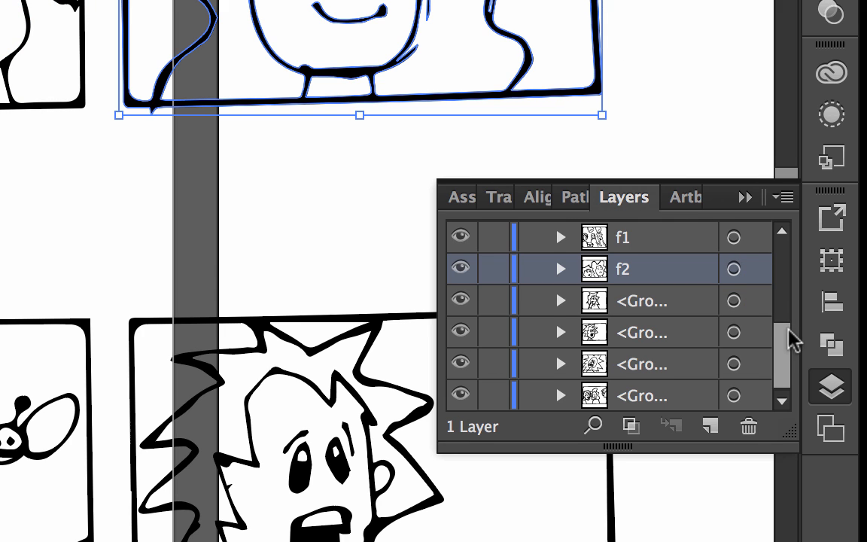
pyautogui.scroll(4, 789, 329)
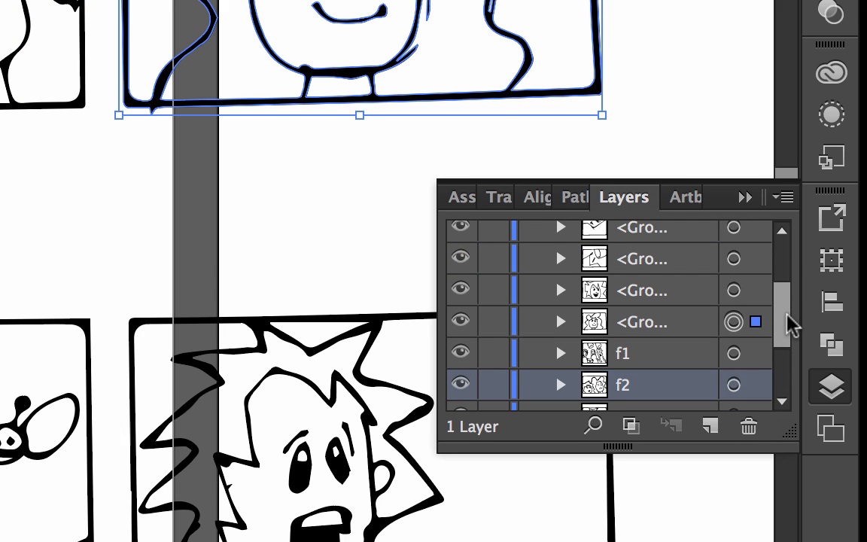
pyautogui.click(652, 324)
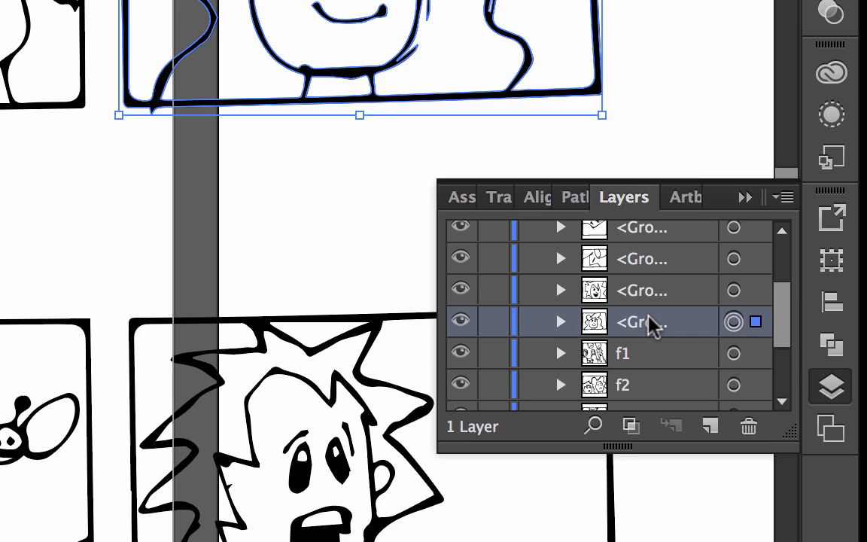
pyautogui.moveTo(652, 324); pyautogui.dragTo(652, 374)
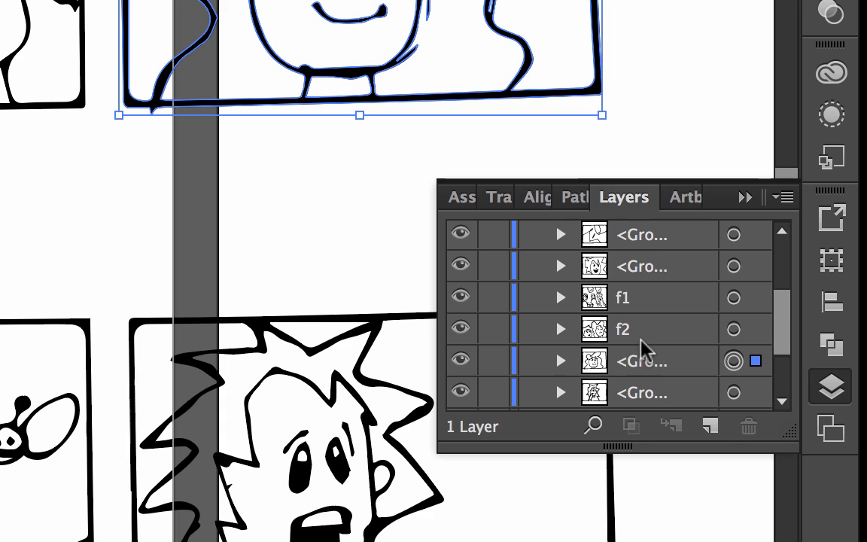
pyautogui.doubleClick(656, 361)
pyautogui.write('f')
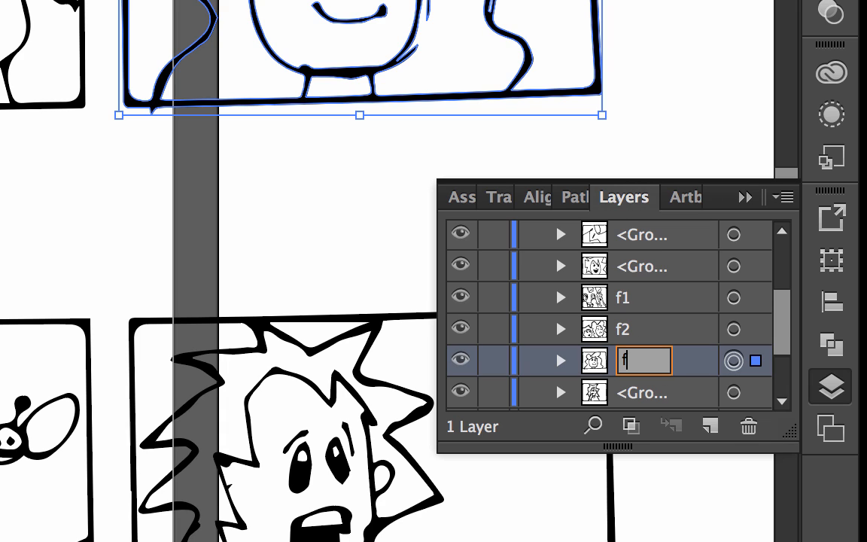
pyautogui.write('3')
pyautogui.press('Return')
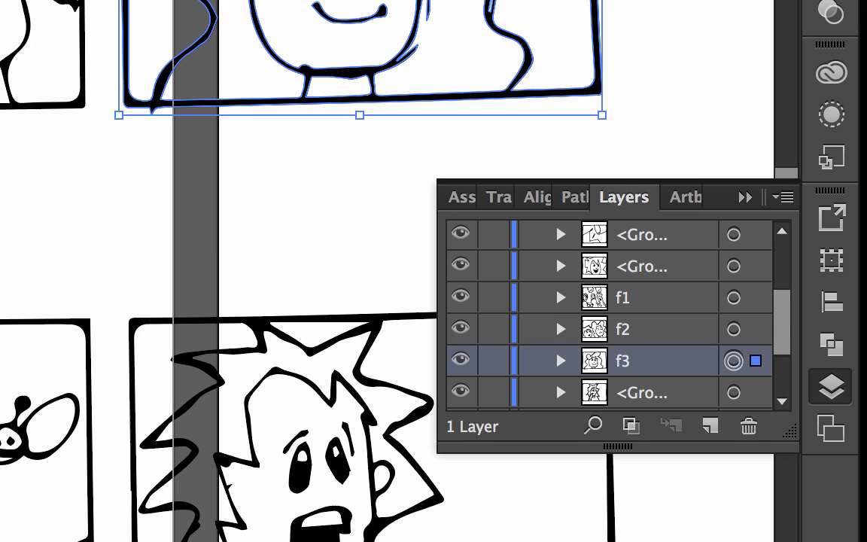
pyautogui.press('super+shift+a')
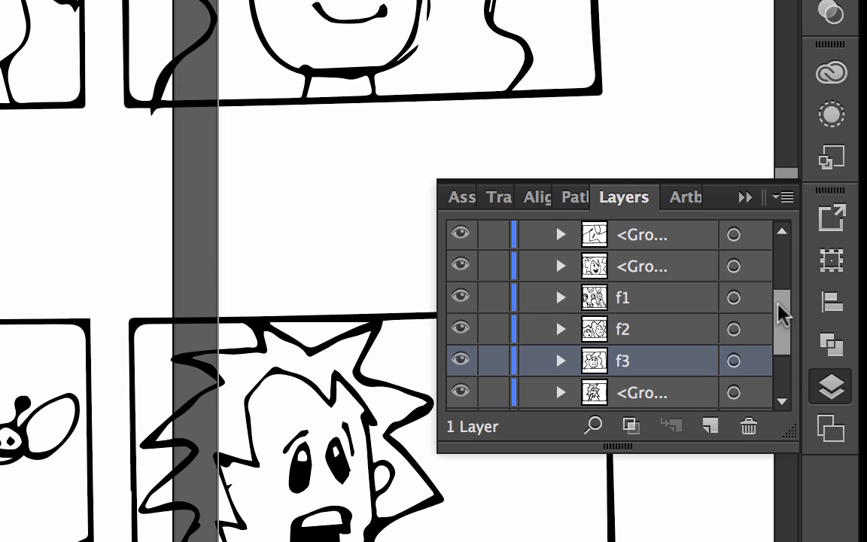
# - Name the group of the second row's first frame f4 and reorder it within Layer 1
pyautogui.moveTo(782, 309); pyautogui.dragTo(786, 256)
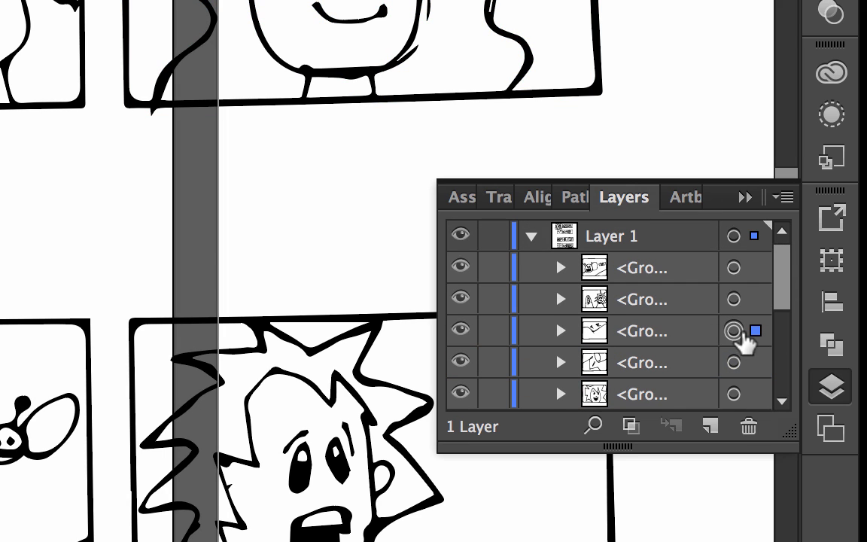
pyautogui.doubleClick(646, 338)
pyautogui.write('f4')
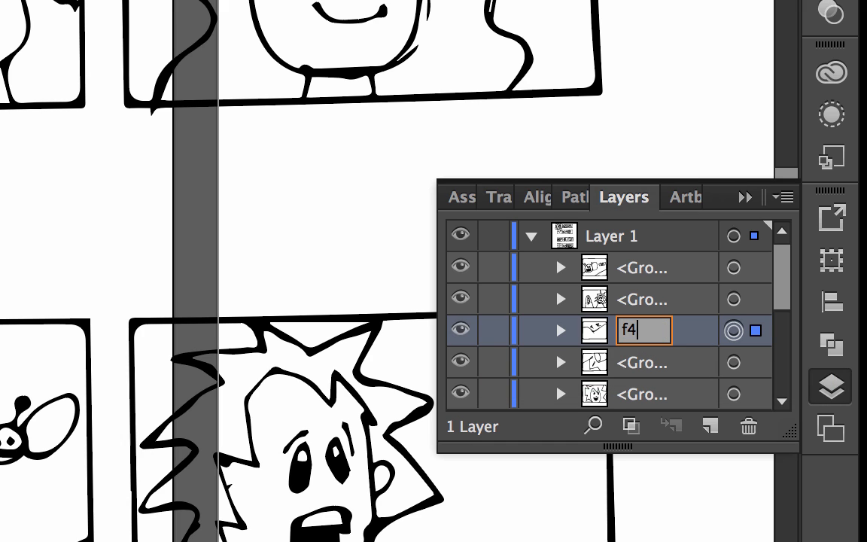
pyautogui.press('Return')
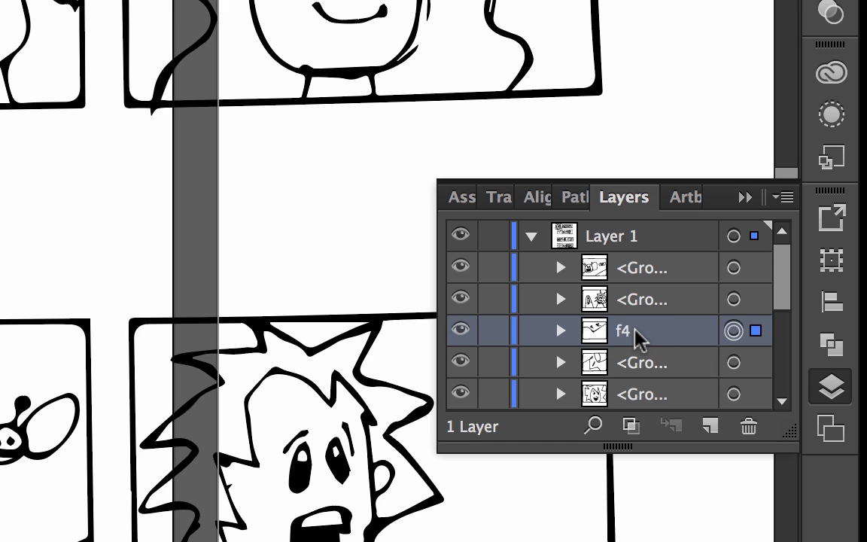
pyautogui.moveTo(639, 339); pyautogui.dragTo(637, 283)
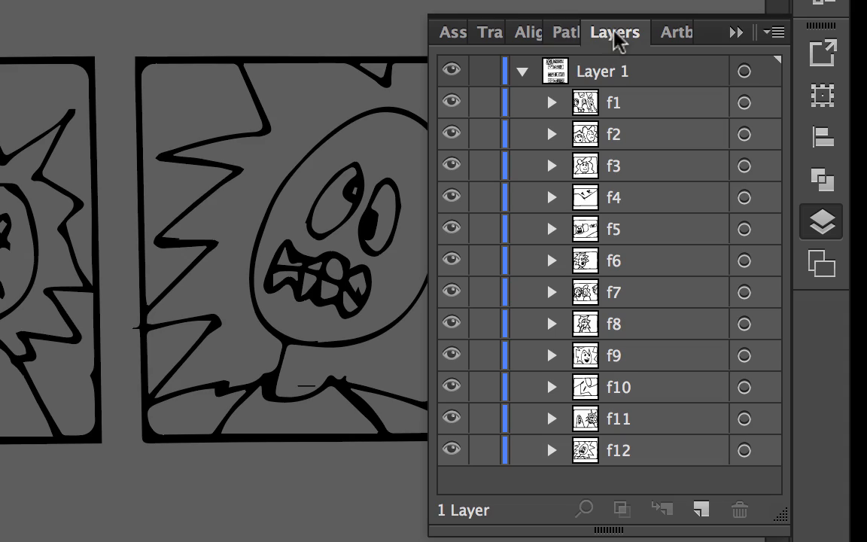
pyautogui.click(737, 34)
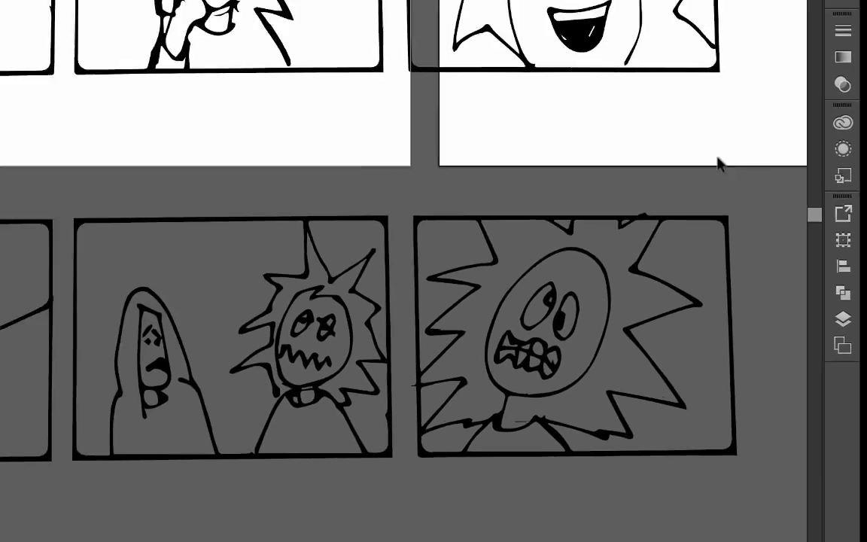
pyautogui.scroll(10, 719, 164)
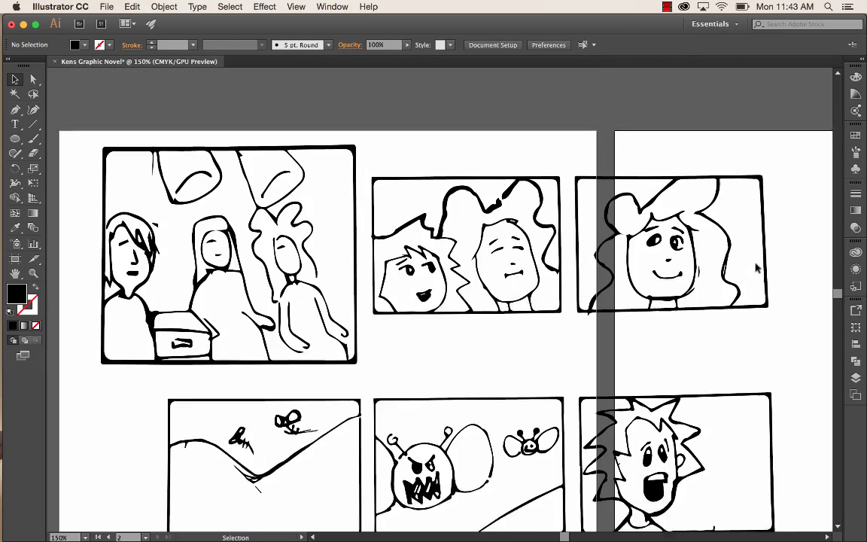
# - Move the six frames of the third and fourth rows together onto the empty canvas below the second artboard
pyautogui.scroll(2, 757, 268)
pyautogui.scroll(-3, 757, 268)
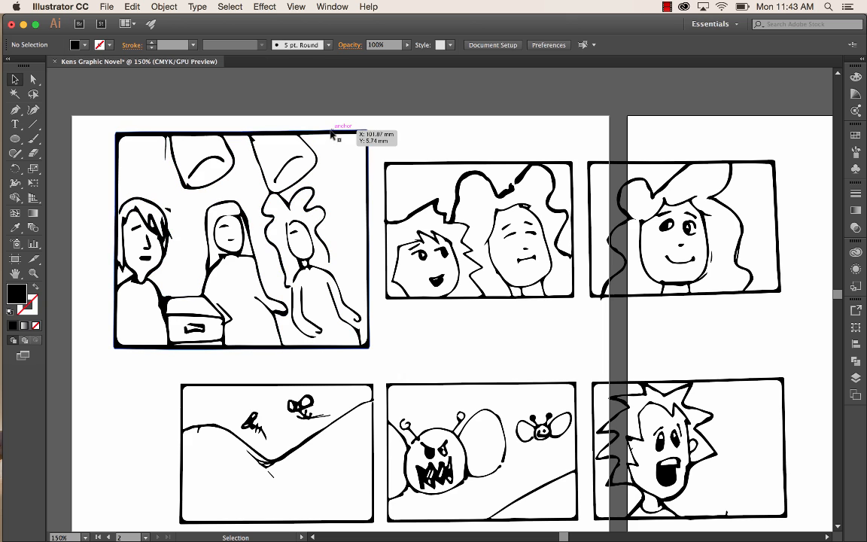
pyautogui.press('super+minus')
pyautogui.press('super+minus')
pyautogui.press('super+minus')
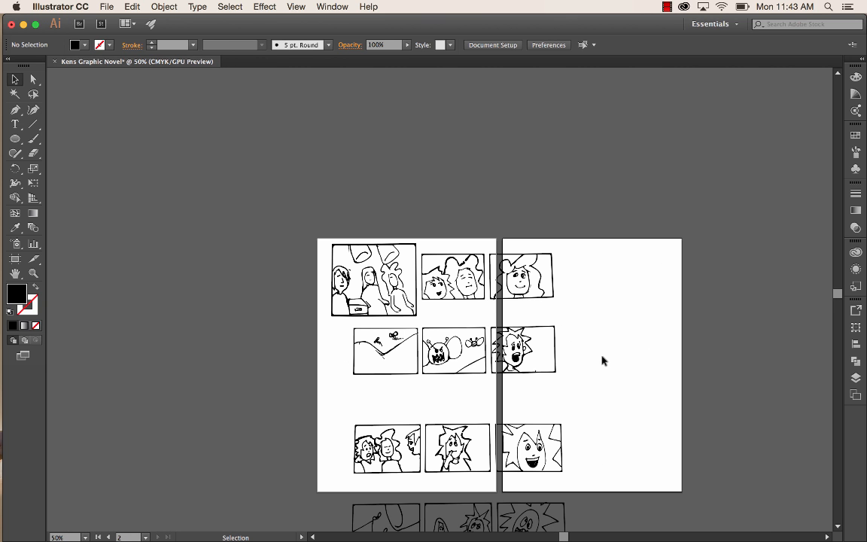
pyautogui.scroll(-5, 602, 361)
pyautogui.hscroll(2, 602, 360)
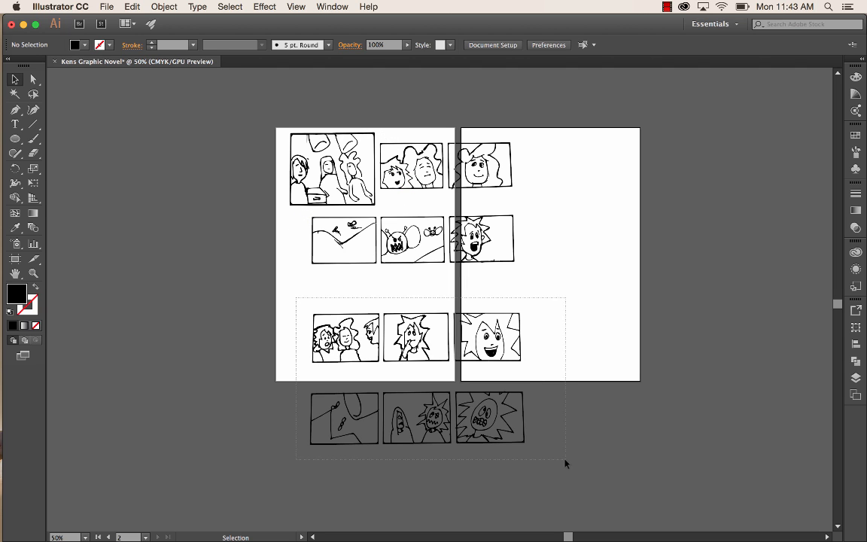
pyautogui.moveTo(566, 464); pyautogui.dragTo(566, 464)
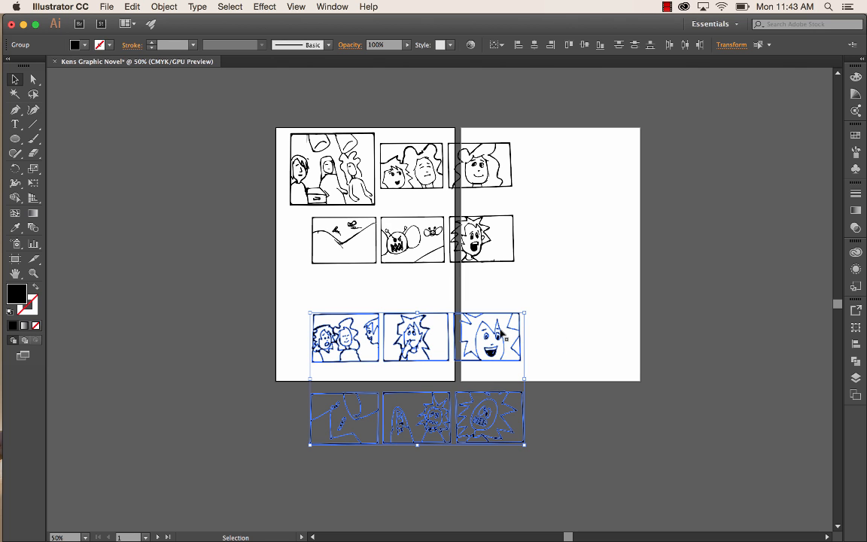
pyautogui.moveTo(503, 335); pyautogui.dragTo(742, 411)
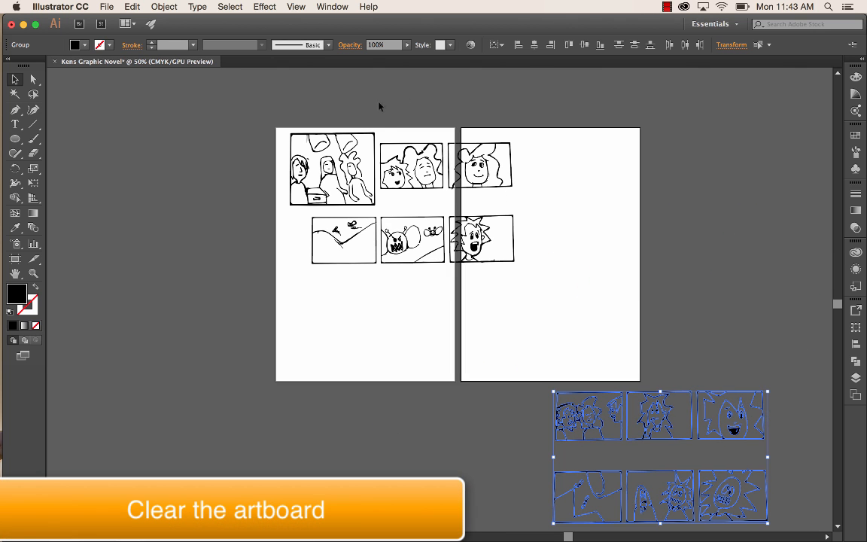
# - Move the second row's three frames off the artboard and shift the second and third frames down within the first artboard
pyautogui.moveTo(531, 280); pyautogui.dragTo(433, 451)
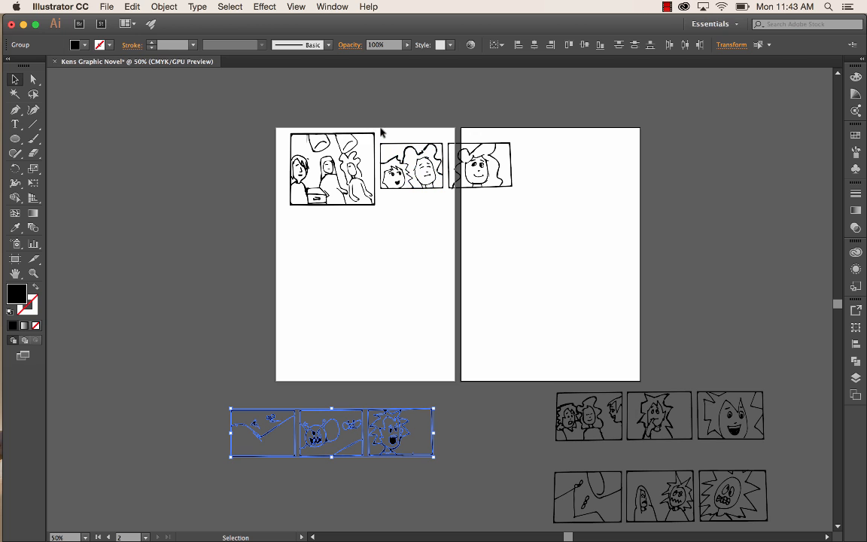
pyautogui.moveTo(528, 224); pyautogui.dragTo(428, 291)
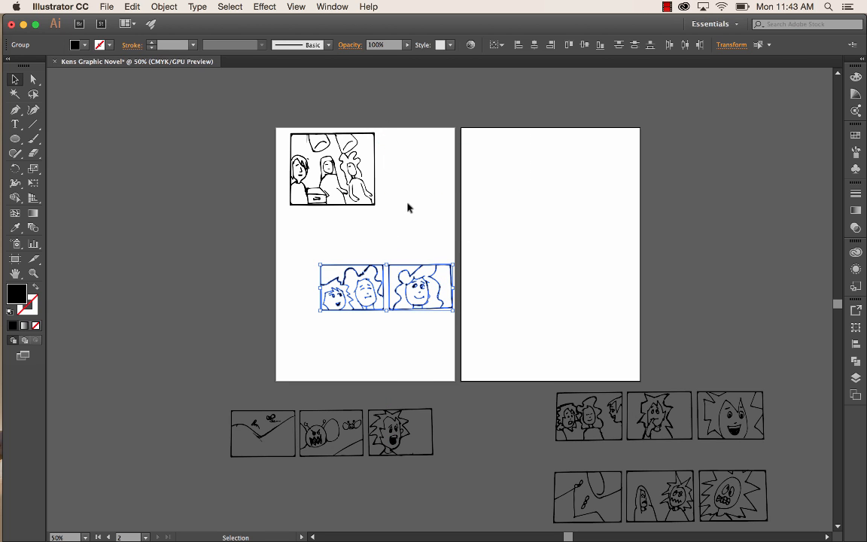
pyautogui.click(407, 207)
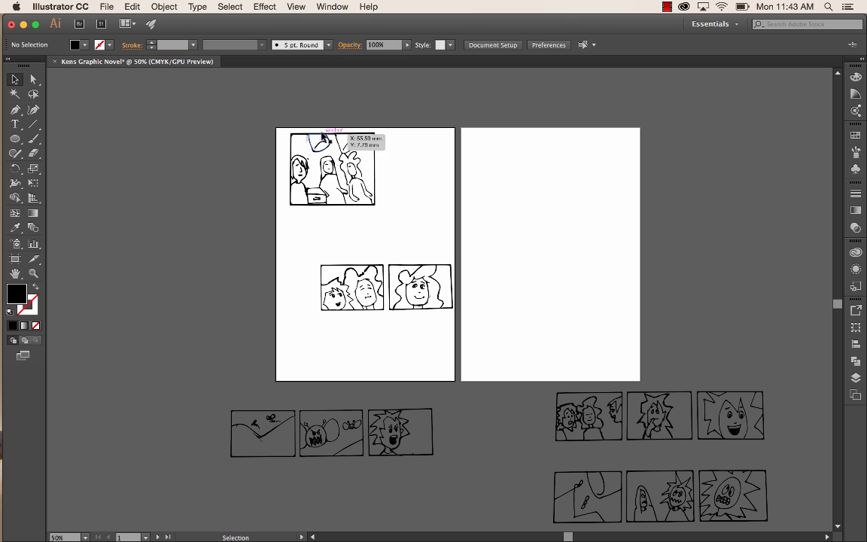
# - Lower the first frame on the first artboard and draw a filled black rectangle above it as the title block
pyautogui.moveTo(338, 137); pyautogui.dragTo(339, 159)
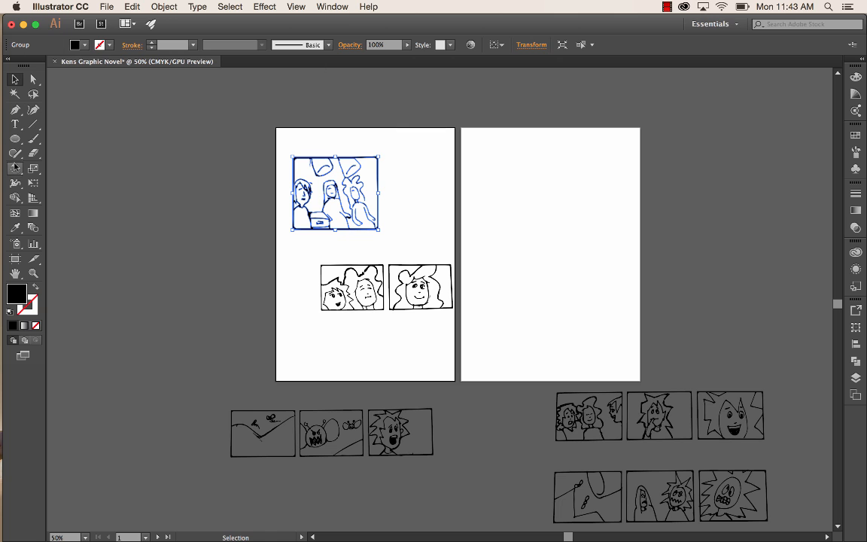
pyautogui.moveTo(19, 146); pyautogui.dragTo(47, 137)
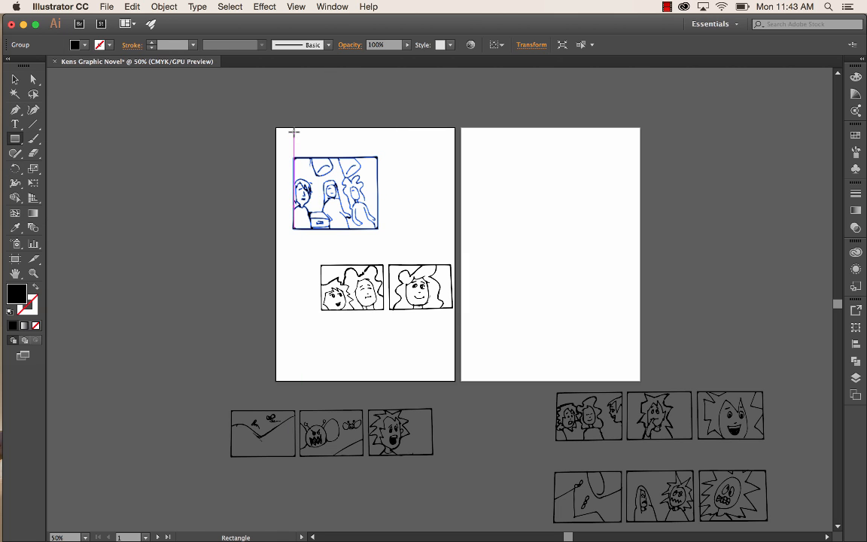
pyautogui.moveTo(295, 133); pyautogui.dragTo(388, 152)
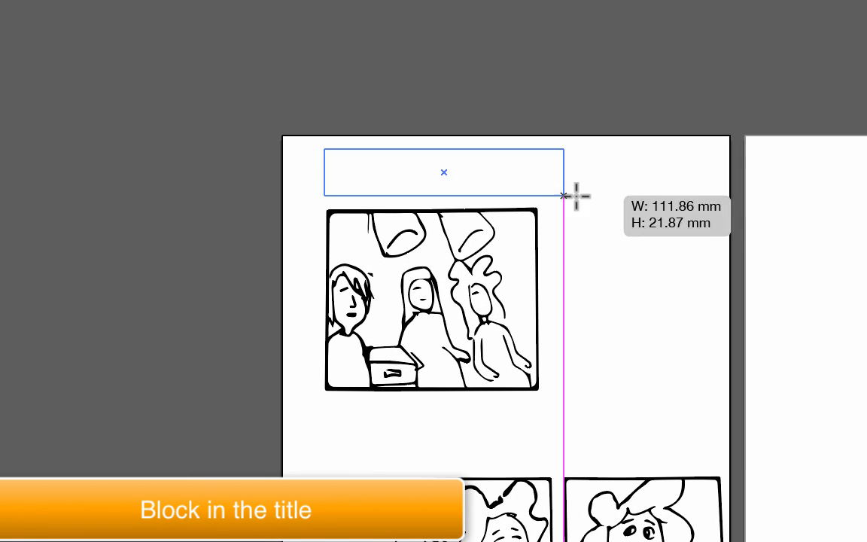
pyautogui.moveTo(577, 196); pyautogui.dragTo(573, 195)
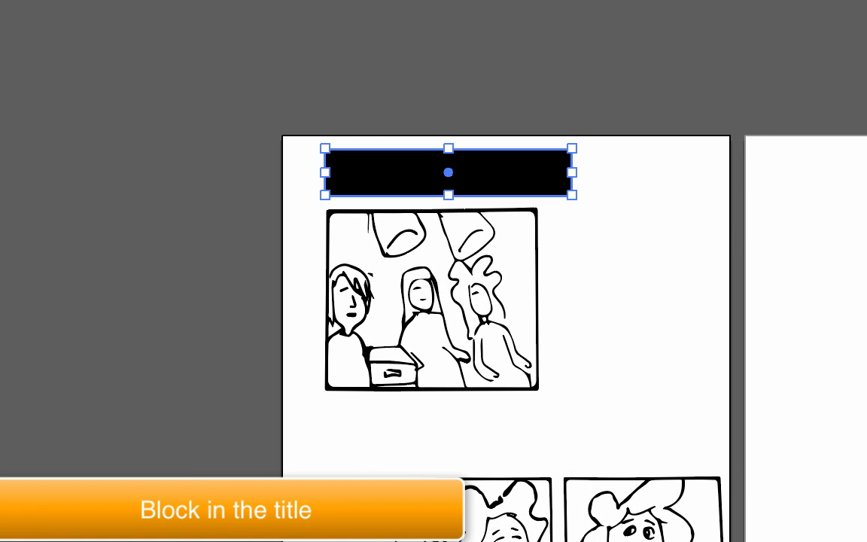
# - Widen the first frame so its right edge nearly lines up with the right end of the title block
pyautogui.click(517, 280)
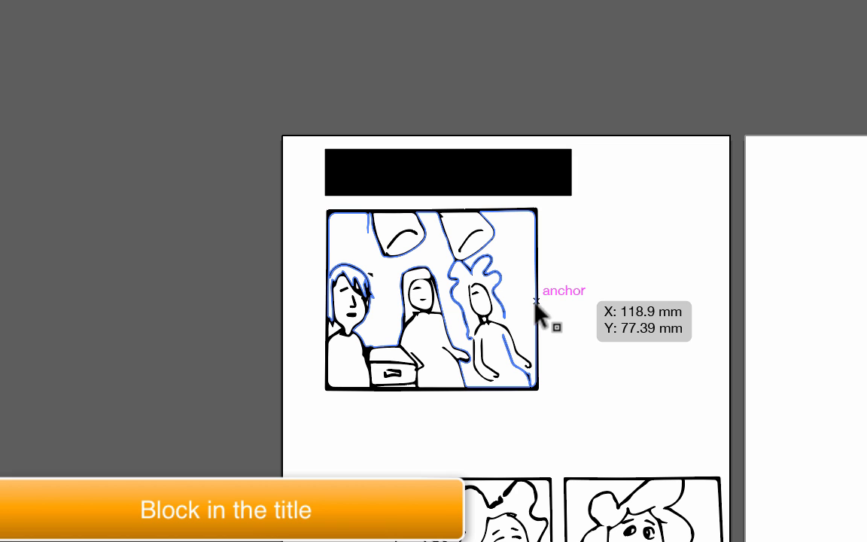
pyautogui.click(536, 305)
pyautogui.moveTo(537, 297); pyautogui.dragTo(567, 299)
# - Place the second frame immediately right of the first frame, reduce it to fit the artboard and align their tops
pyautogui.moveTo(506, 488); pyautogui.dragTo(683, 221)
pyautogui.moveTo(734, 210); pyautogui.dragTo(719, 225)
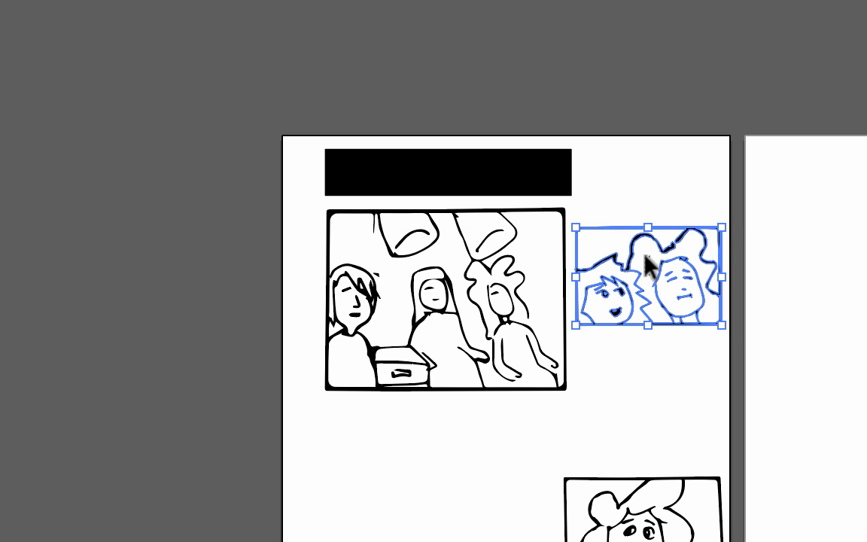
pyautogui.moveTo(666, 265); pyautogui.dragTo(664, 252)
# - Place the third frame beneath the second and resize both so the pair fits within the first frame's height
pyautogui.moveTo(664, 488); pyautogui.dragTo(664, 333)
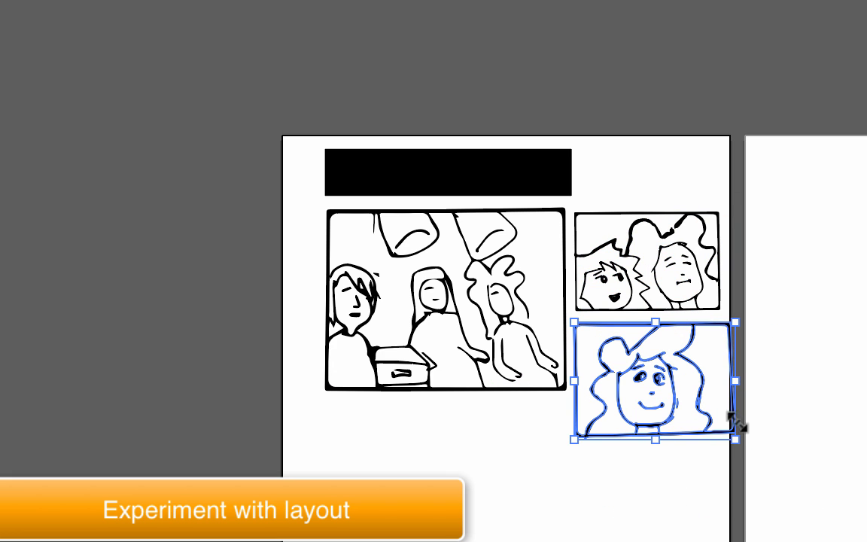
pyautogui.moveTo(736, 442); pyautogui.dragTo(725, 387)
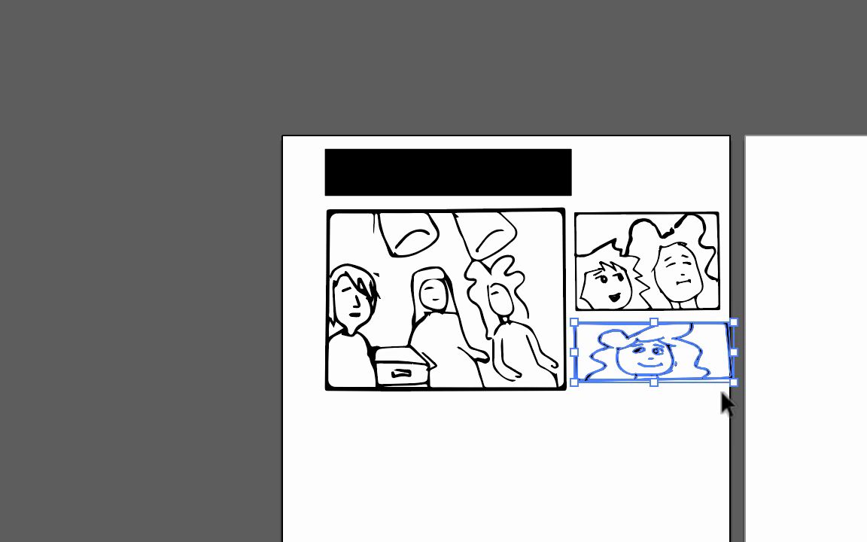
pyautogui.click(651, 300)
pyautogui.moveTo(648, 310)
pyautogui.mouseDown()
pyautogui.moveTo(647, 292)
pyautogui.moveTo(654, 320)
pyautogui.moveTo(653, 290)
pyautogui.moveTo(653, 310)
pyautogui.mouseUp()
pyautogui.click(652, 343)
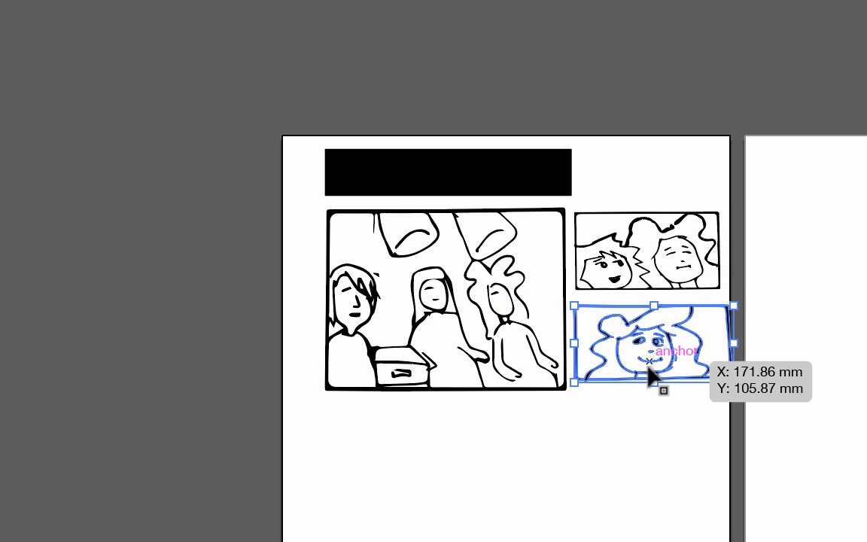
pyautogui.moveTo(653, 384)
pyautogui.mouseDown()
pyautogui.moveTo(652, 396)
pyautogui.moveTo(652, 386)
pyautogui.mouseUp()
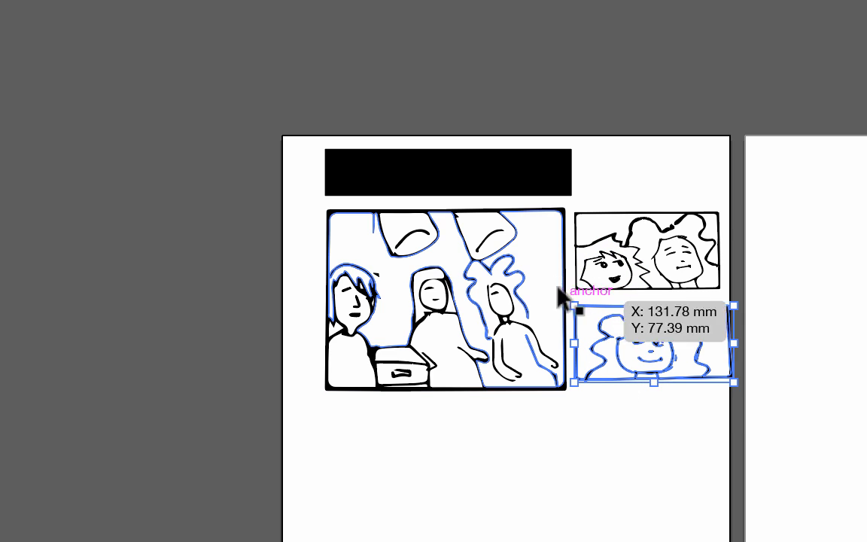
pyautogui.moveTo(576, 339); pyautogui.dragTo(581, 338)
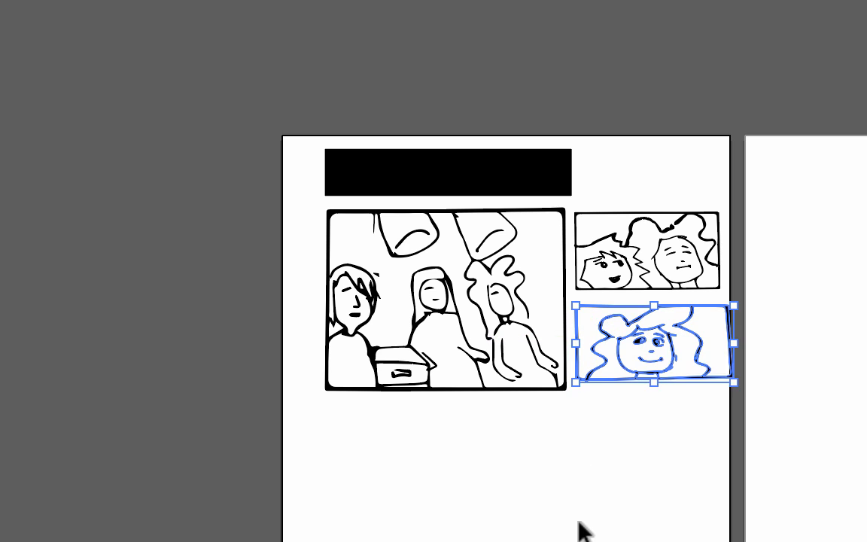
# - Stretch the third frame downward to line up with the first frame's bottom edge and deselect the artwork
pyautogui.press('a')
pyautogui.hotkey('ctrl', '+')
pyautogui.hotkey('ctrl', '+')
pyautogui.press('v')
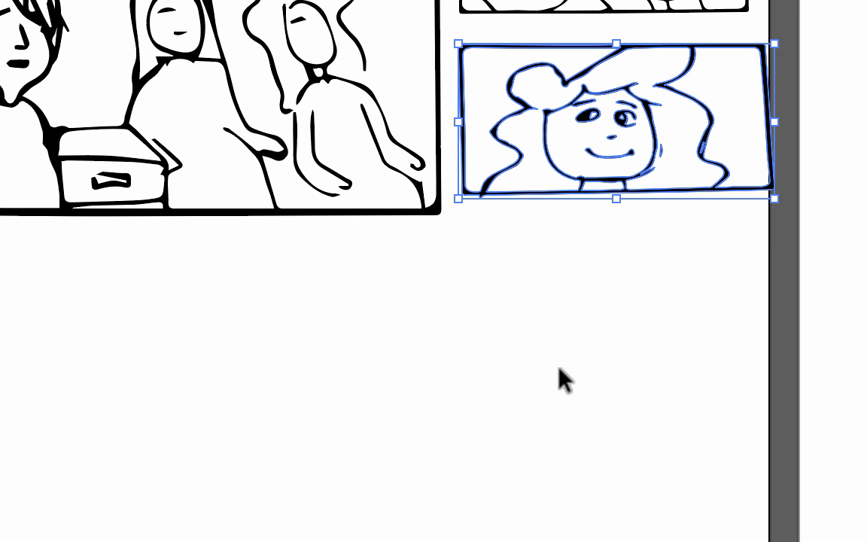
pyautogui.click(561, 381)
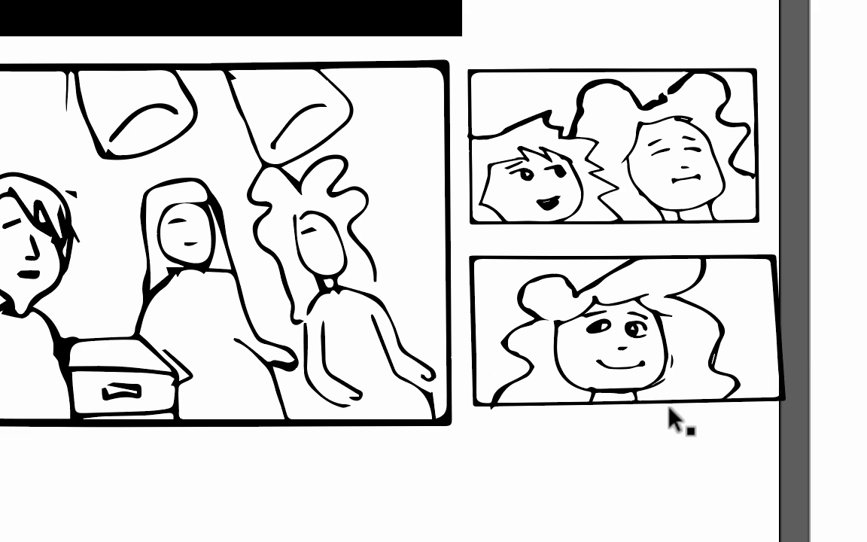
pyautogui.click(622, 404)
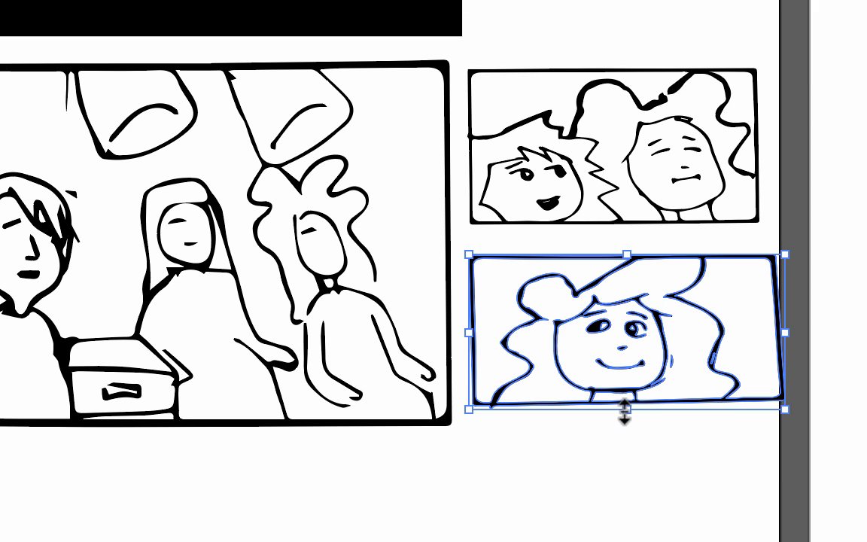
pyautogui.moveTo(625, 410); pyautogui.dragTo(623, 423)
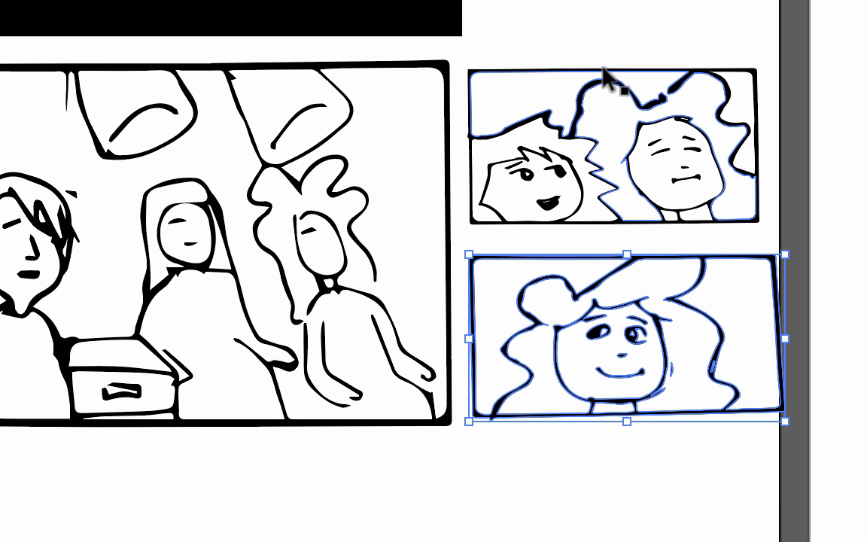
pyautogui.click(606, 72)
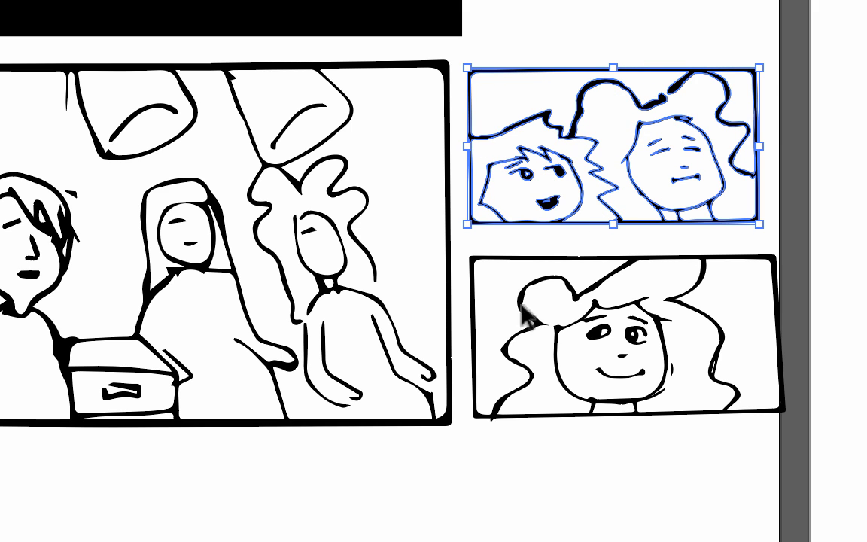
pyautogui.click(624, 412)
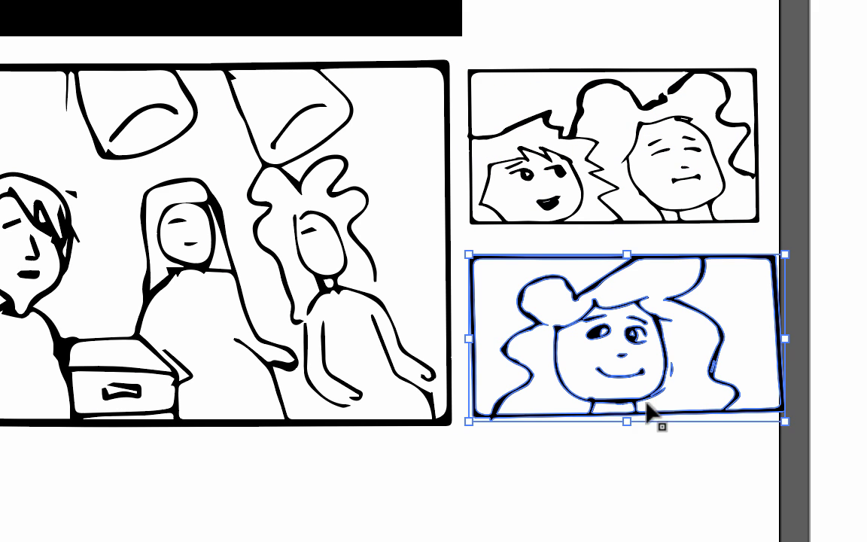
pyautogui.moveTo(624, 412)
pyautogui.mouseDown()
pyautogui.moveTo(627, 431)
pyautogui.moveTo(626, 414)
pyautogui.mouseUp()
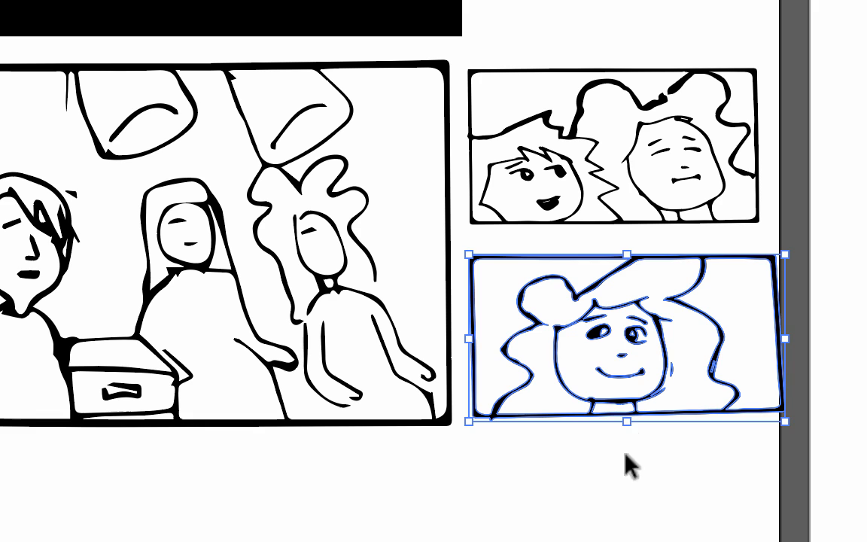
pyautogui.click(625, 460)
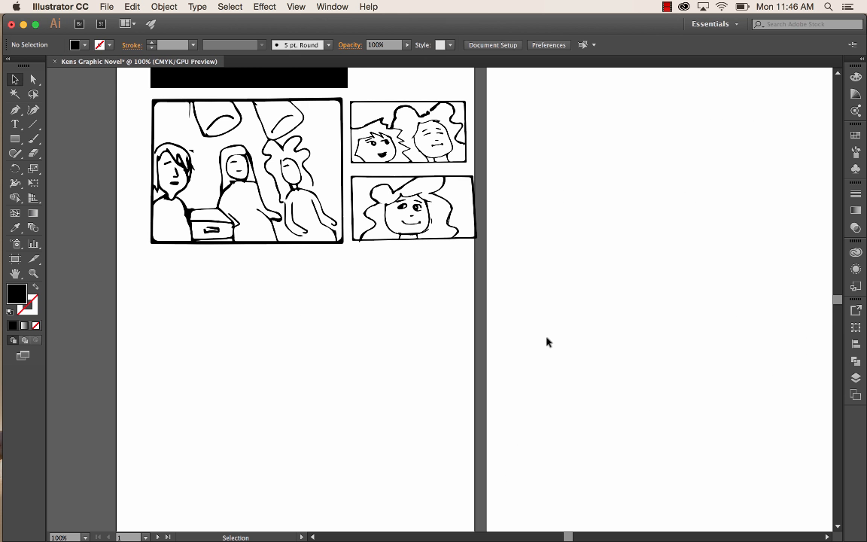
pyautogui.scroll(5, 548, 342)
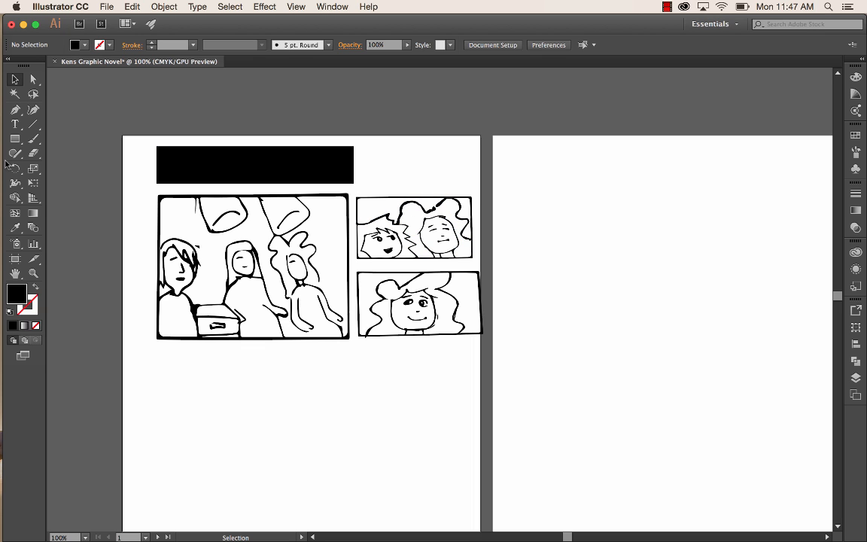
# - Draw a horizontal ellipse for a speech bubble above the second frame, beside the title block
pyautogui.click(15, 138)
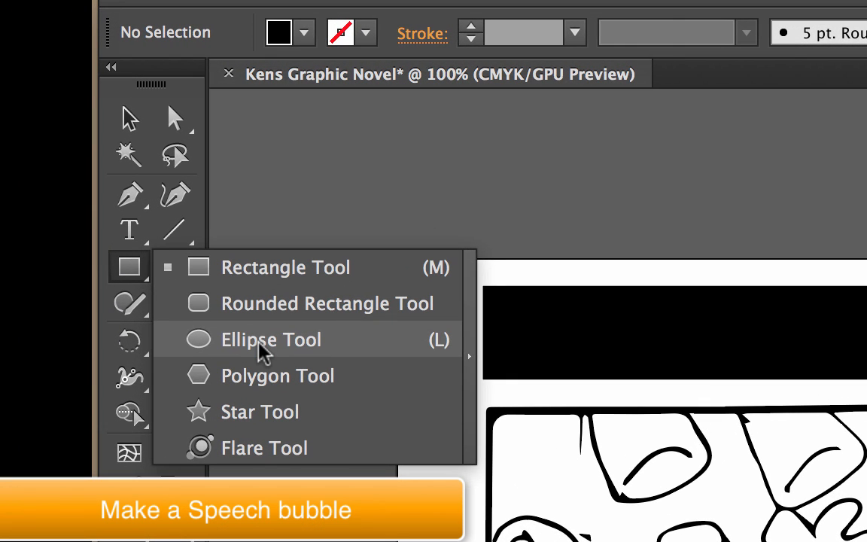
pyautogui.click(260, 343)
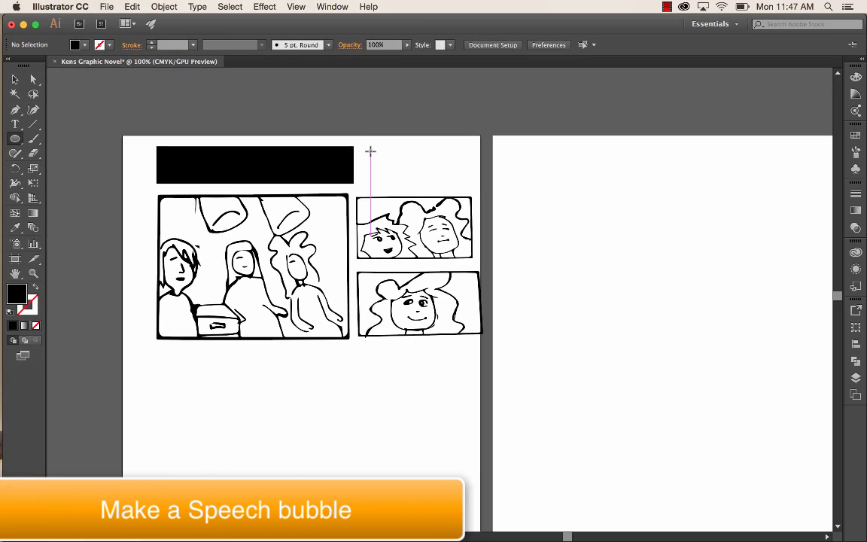
pyautogui.moveTo(369, 150); pyautogui.dragTo(437, 177)
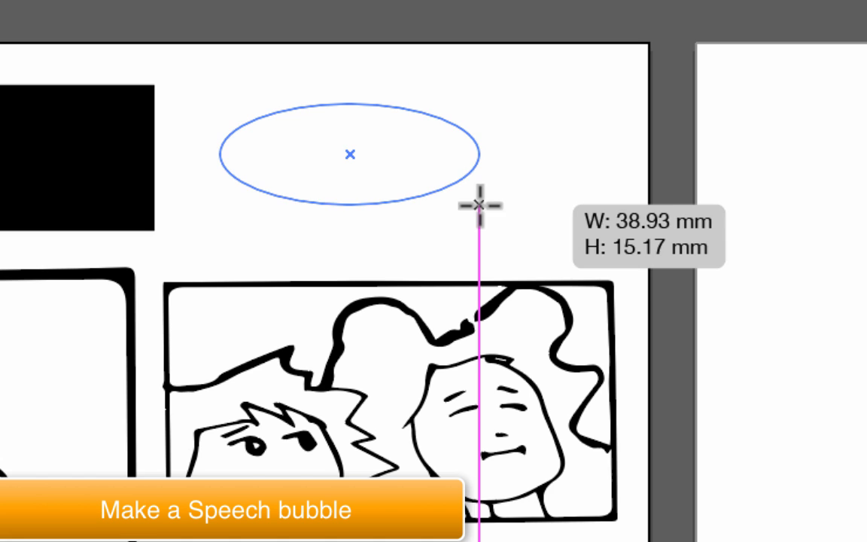
pyautogui.moveTo(480, 205); pyautogui.dragTo(456, 243)
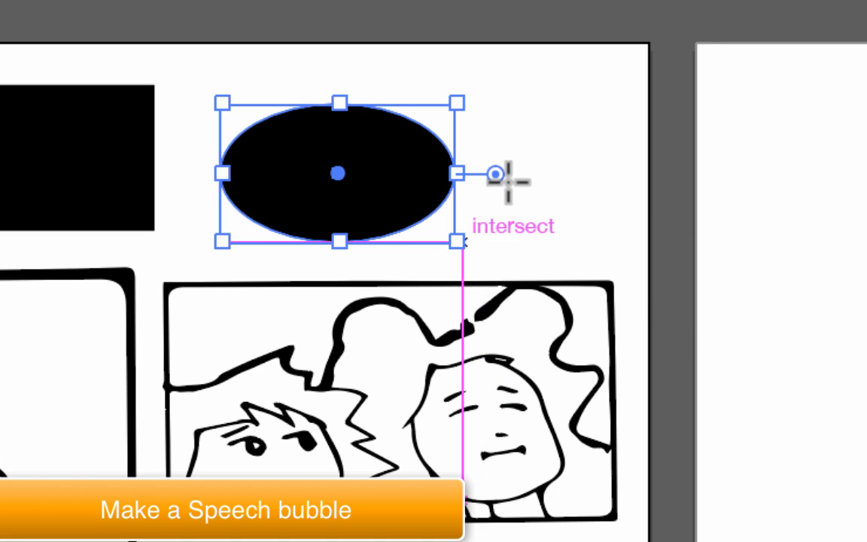
pyautogui.moveTo(543, 62); pyautogui.dragTo(637, 244)
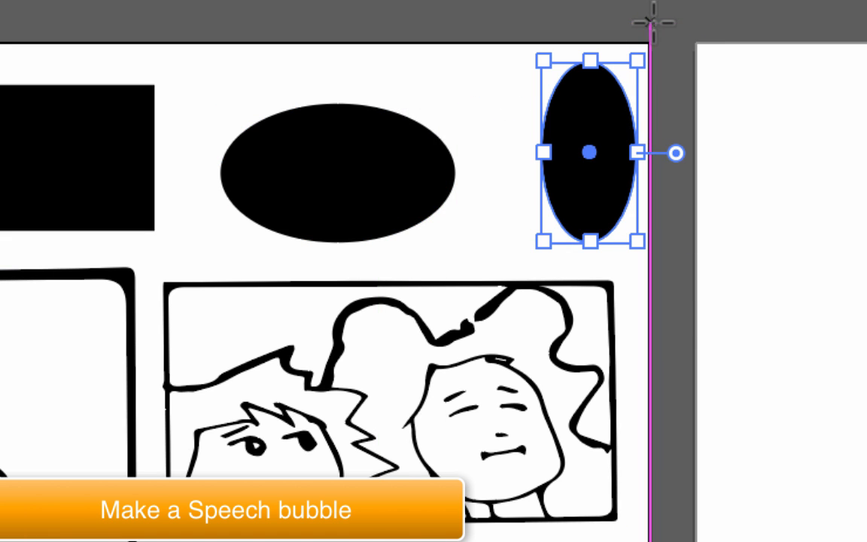
pyautogui.moveTo(656, 35); pyautogui.dragTo(745, 79)
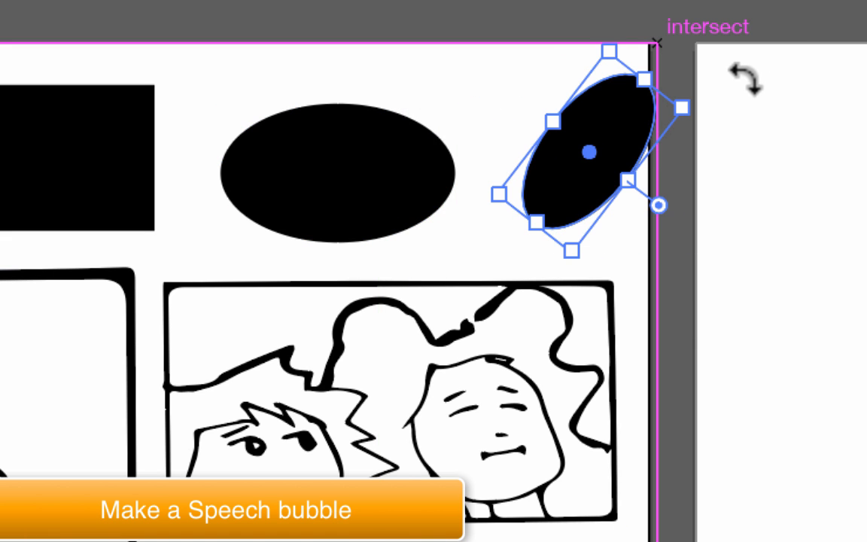
pyautogui.press('Delete')
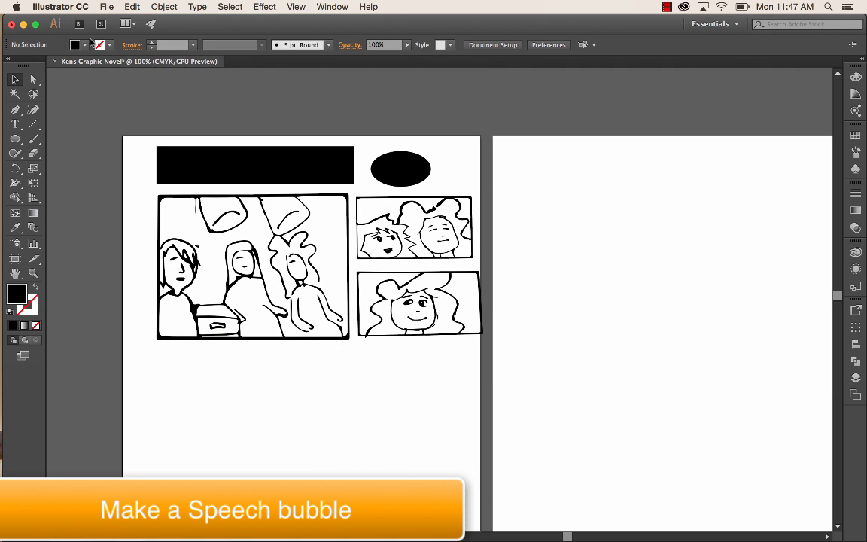
# - Fill the speech bubble ellipse beside the title block with white
pyautogui.click(84, 45)
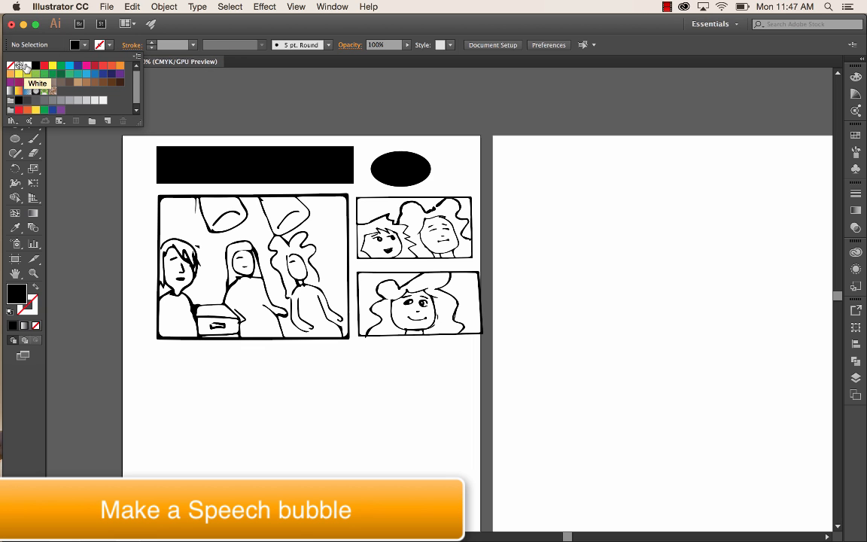
pyautogui.click(409, 172)
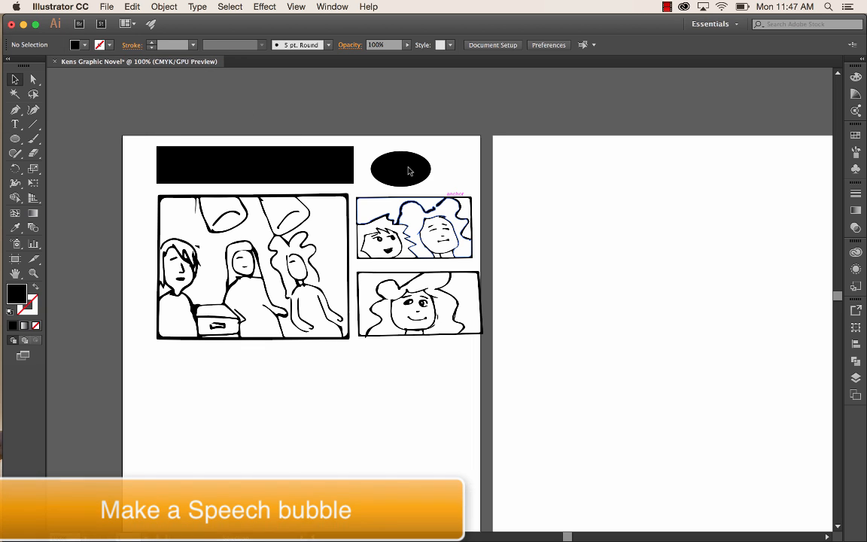
pyautogui.click(411, 171)
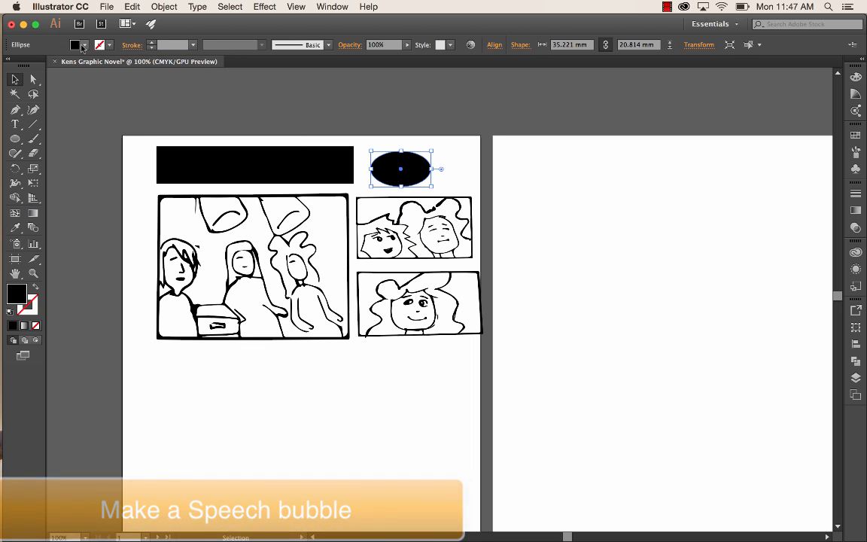
pyautogui.click(78, 45)
pyautogui.click(25, 67)
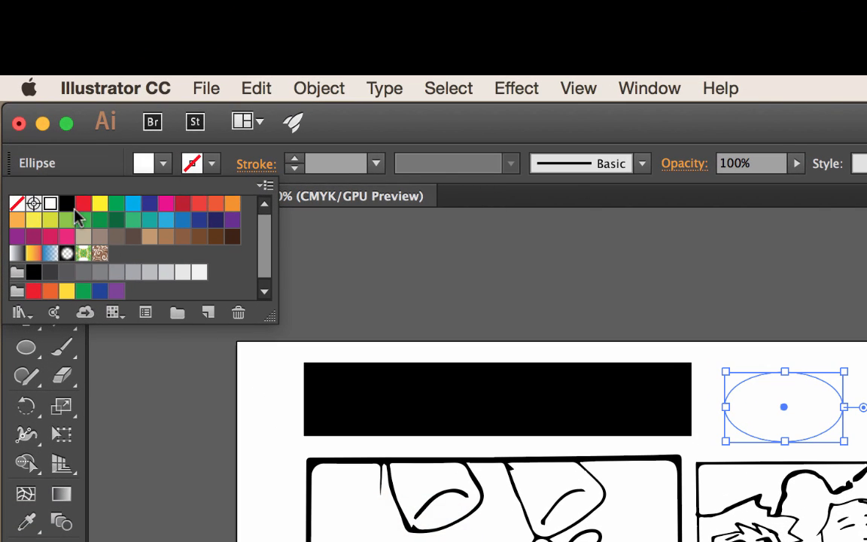
# - Give the ellipse a 3 pt black stroke, move it slightly upward and deselect it
pyautogui.click(214, 170)
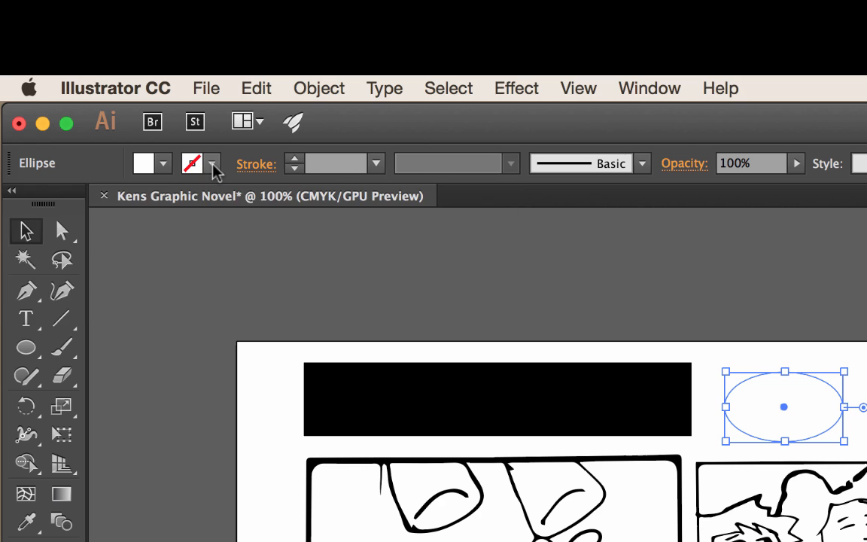
pyautogui.click(213, 170)
pyautogui.click(68, 209)
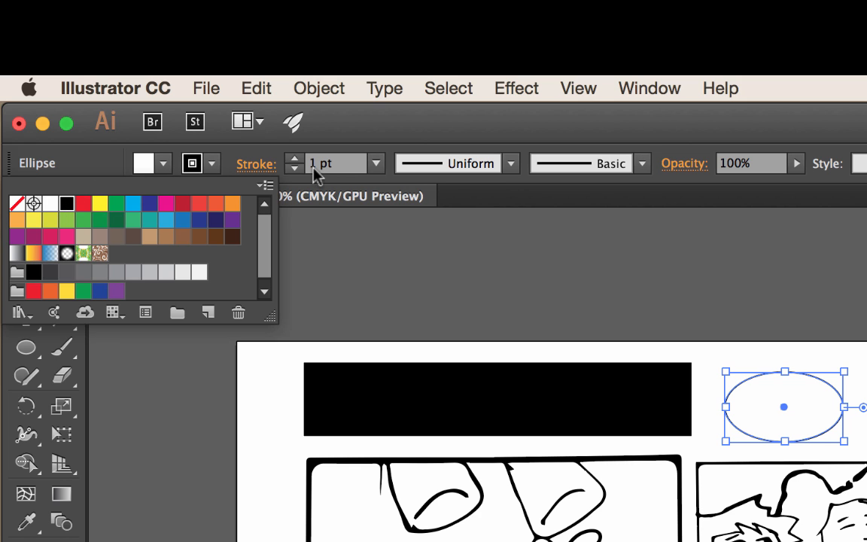
pyautogui.click(295, 161)
pyautogui.click(294, 158)
pyautogui.click(294, 158)
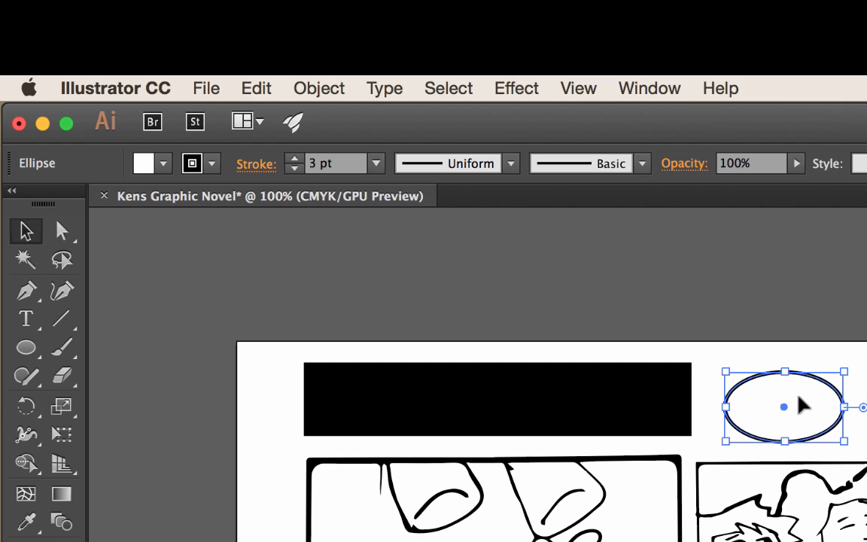
pyautogui.moveTo(813, 404); pyautogui.dragTo(810, 387)
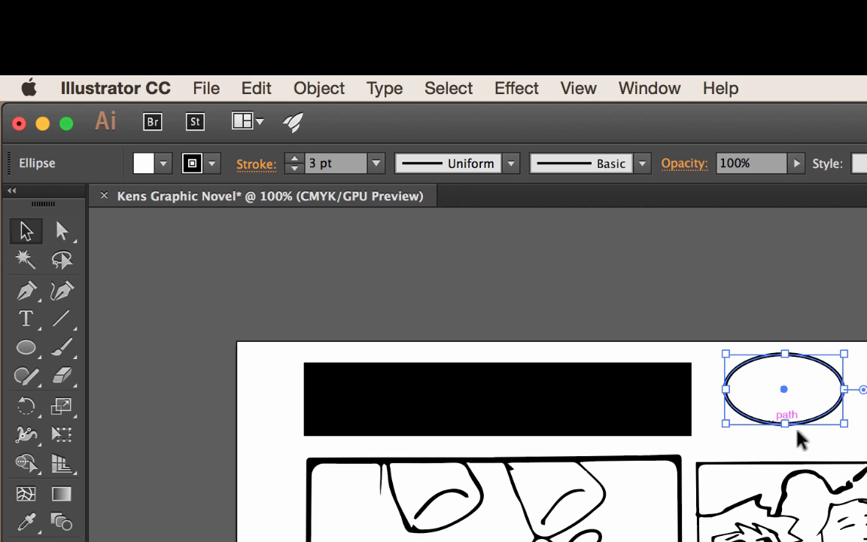
pyautogui.click(863, 444)
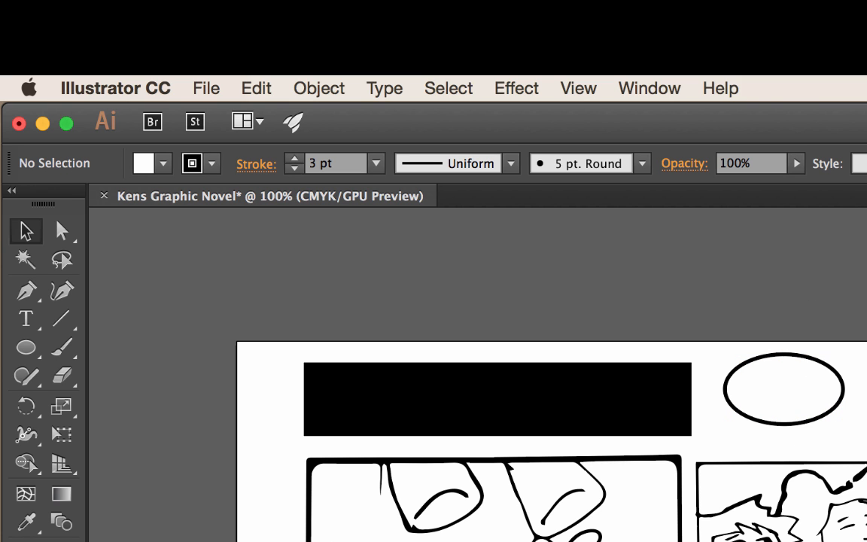
# - Enlarge the view to 300% around the speech bubble and activate the Type tool
pyautogui.press('super+equal')
pyautogui.press('super+equal')
pyautogui.press('super+equal')
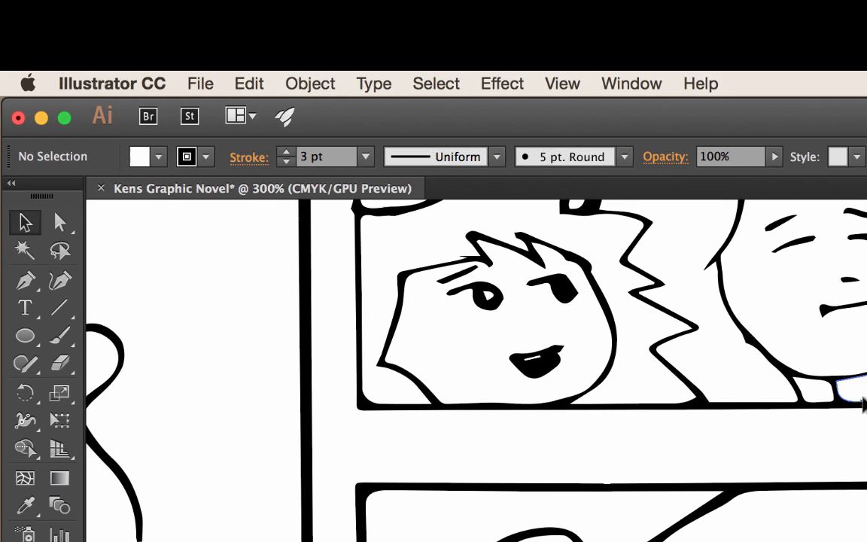
pyautogui.scroll(5, 553, 230)
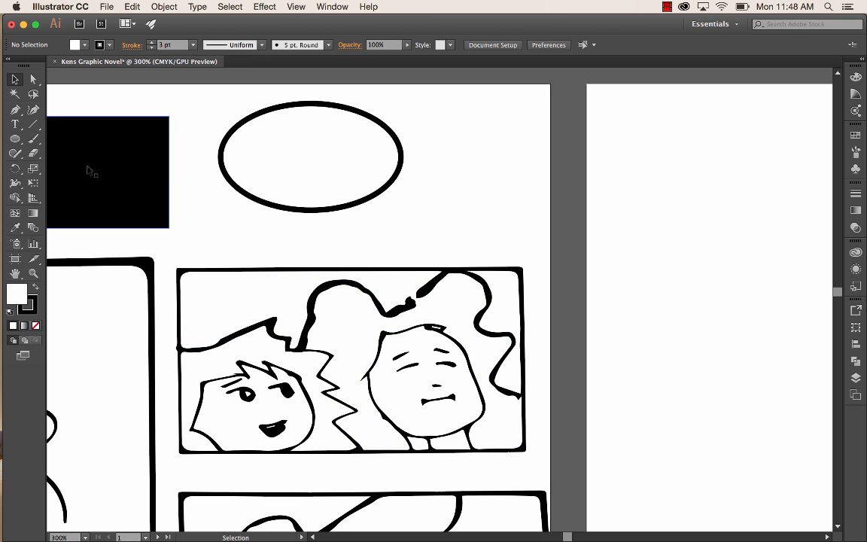
pyautogui.click(15, 125)
pyautogui.click(20, 130)
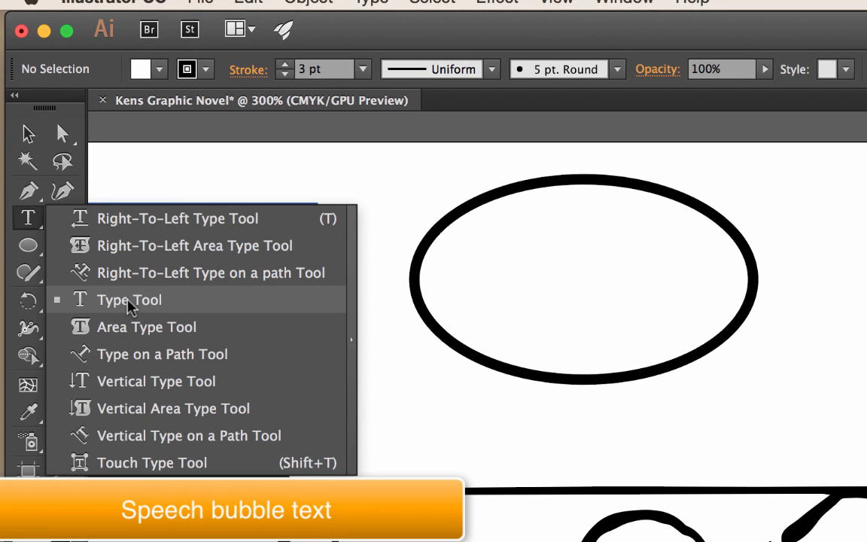
pyautogui.click(130, 300)
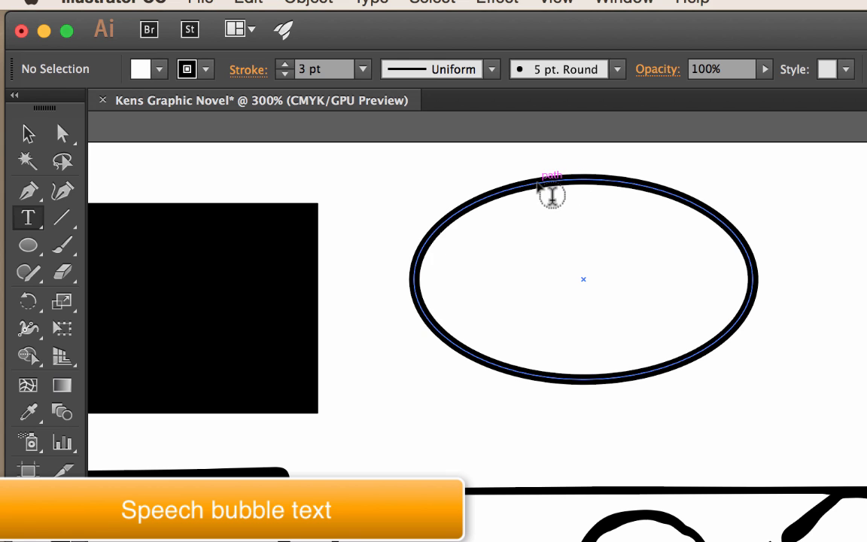
pyautogui.click(552, 196)
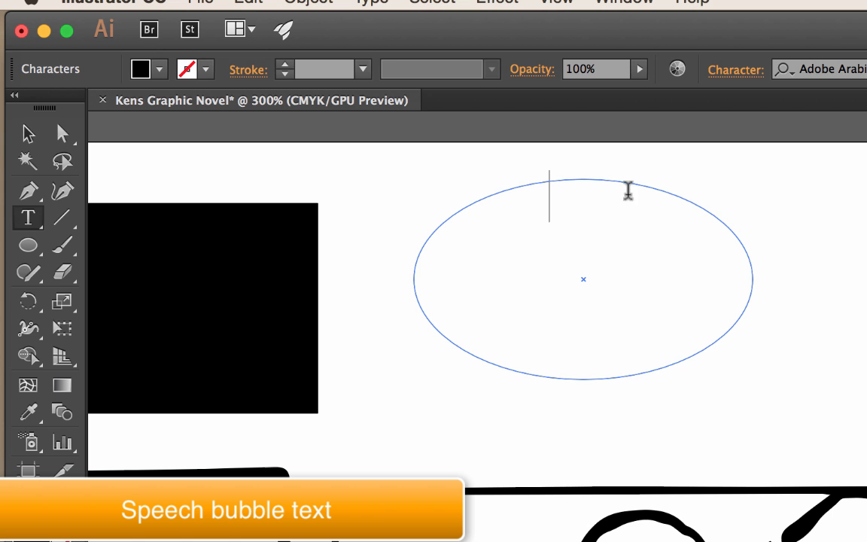
pyautogui.press('super')
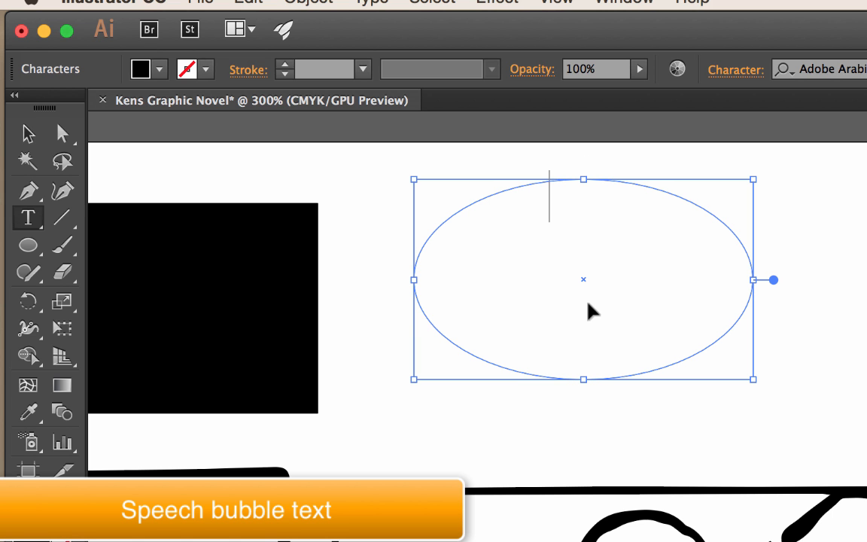
pyautogui.press('super+z')
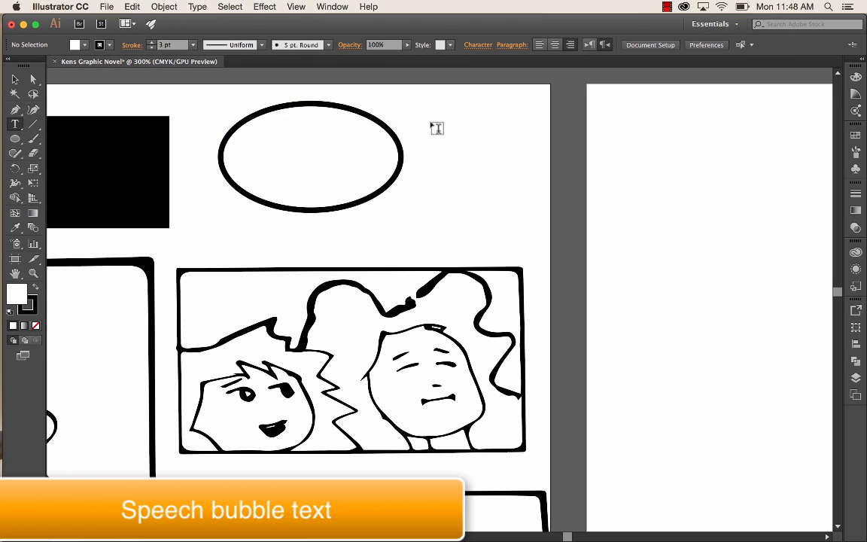
# - Create a rectangular text frame in the empty space beside the ellipse and set its font to Comic Sans MS
pyautogui.moveTo(429, 120); pyautogui.dragTo(545, 193)
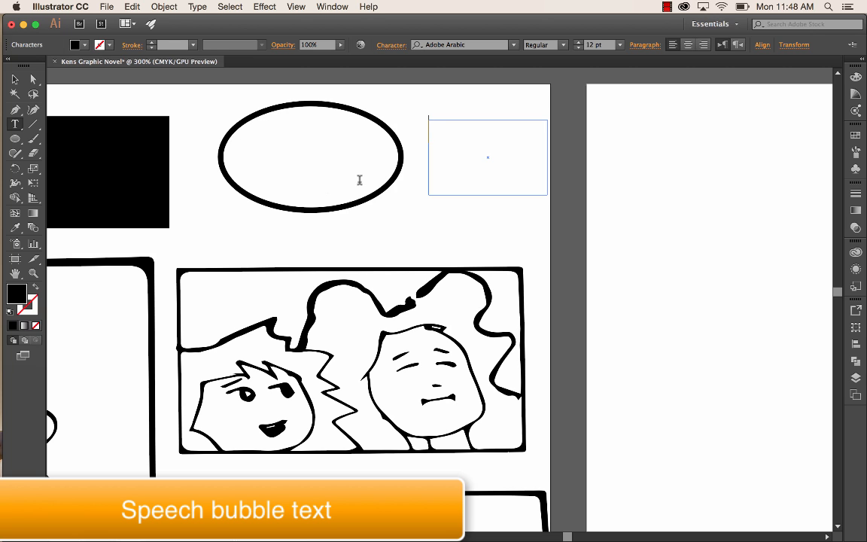
pyautogui.click(514, 45)
pyautogui.scroll(-10, 474, 256)
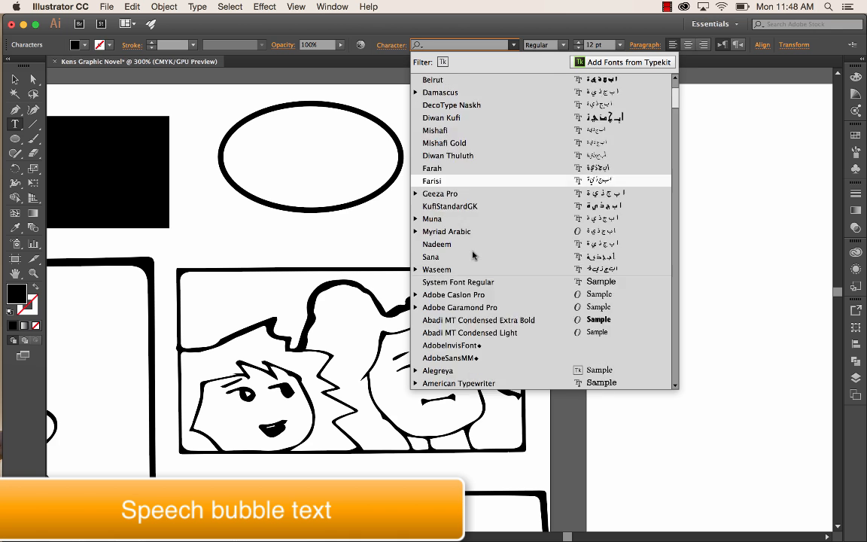
pyautogui.scroll(-9, 473, 256)
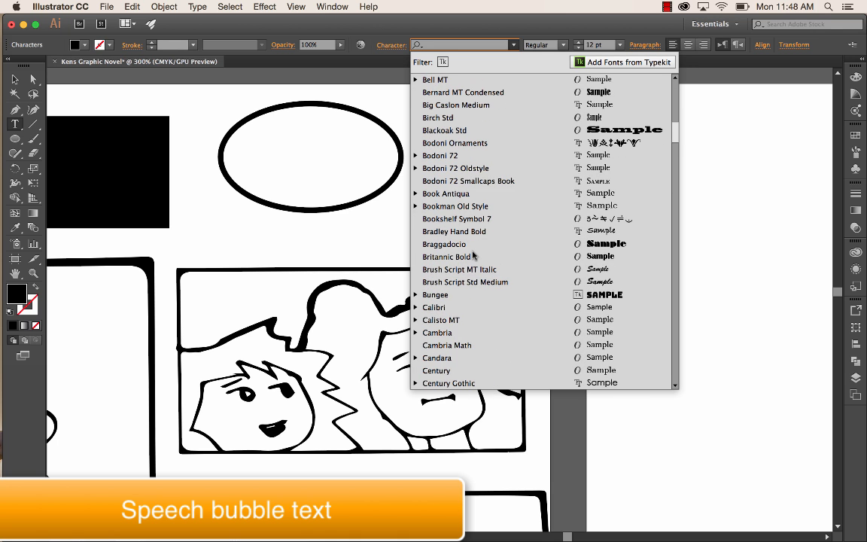
pyautogui.scroll(-5, 474, 256)
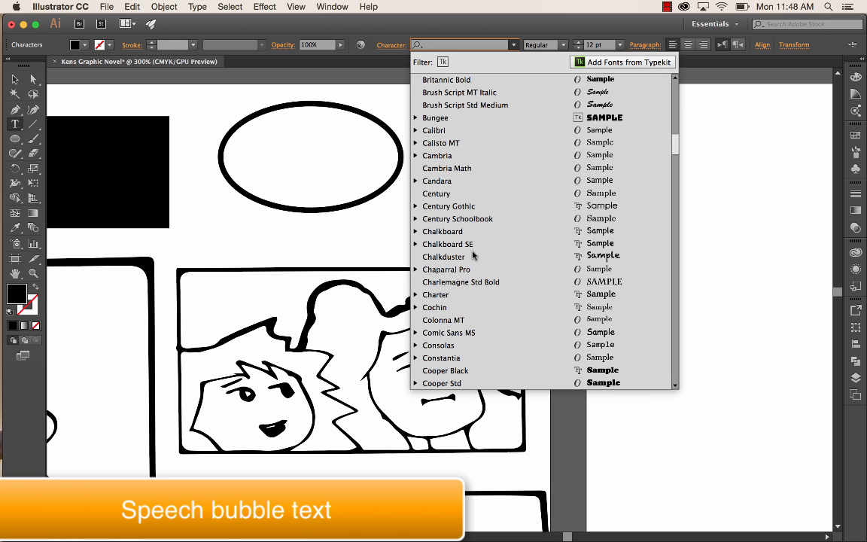
pyautogui.click(454, 333)
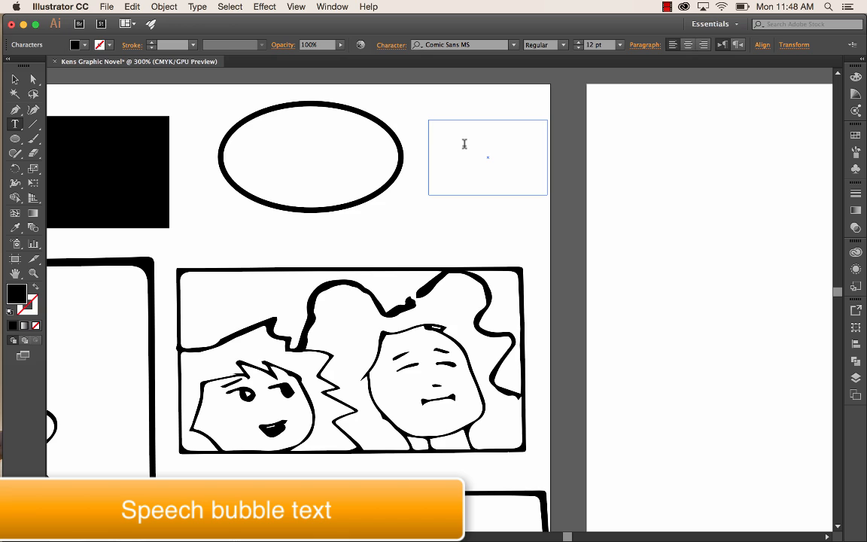
# - Enter "Wow! Nice hair!" in the text frame
pyautogui.write('N')
pyautogui.press('BackSpace')
pyautogui.write('Wow! Nice hair!')
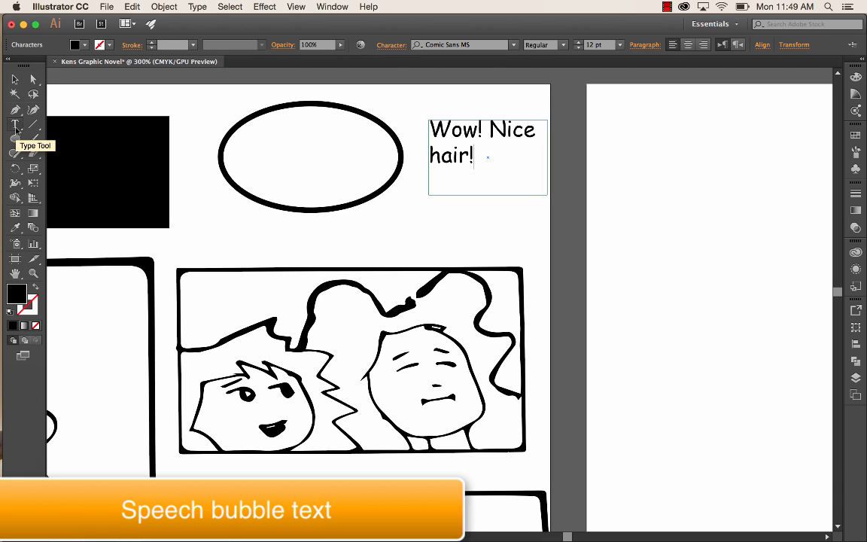
# - Reduce the text frame's height and width so it fits closely around the wording
pyautogui.click(15, 79)
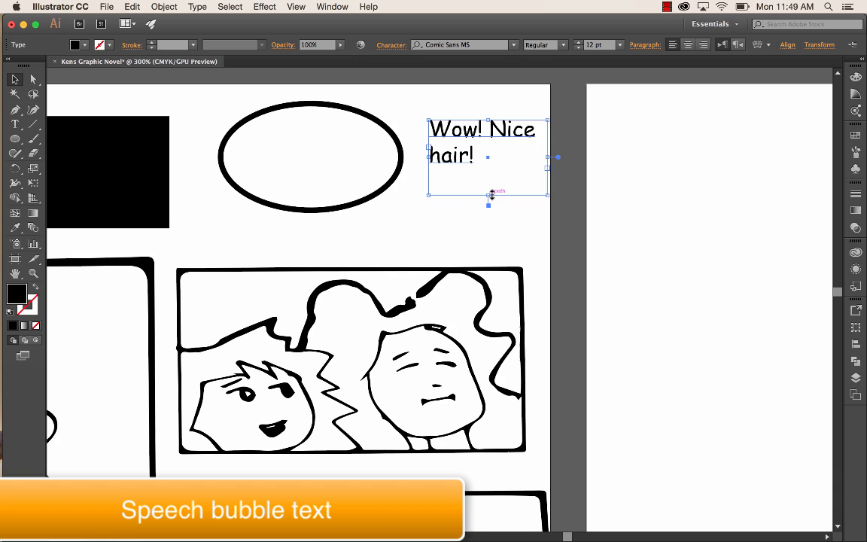
pyautogui.moveTo(488, 194); pyautogui.dragTo(487, 173)
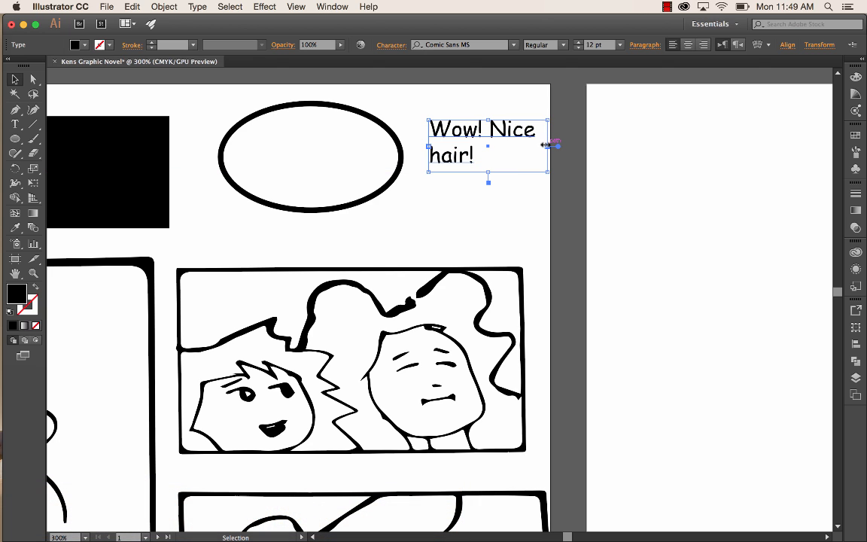
pyautogui.moveTo(545, 144)
pyautogui.mouseDown()
pyautogui.moveTo(561, 143)
pyautogui.moveTo(544, 143)
pyautogui.mouseUp()
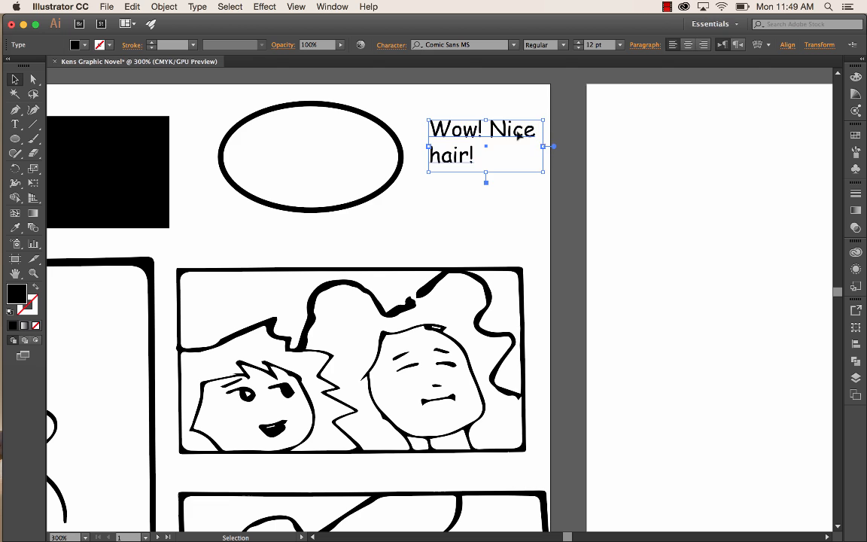
# - Move the text into the ellipse and adjust its position until it sits near the bubble's centre
pyautogui.moveTo(456, 125); pyautogui.dragTo(339, 144)
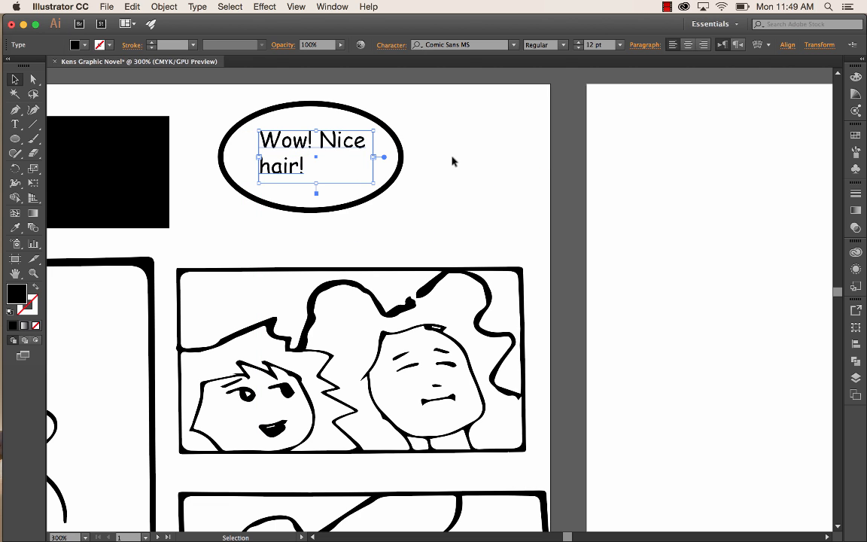
pyautogui.click(452, 159)
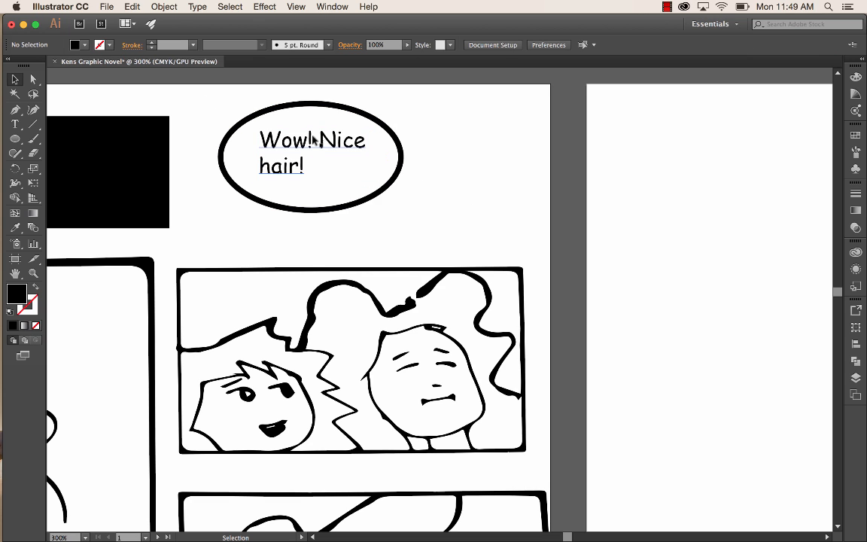
pyautogui.moveTo(304, 140); pyautogui.dragTo(305, 131)
pyautogui.moveTo(320, 138); pyautogui.dragTo(305, 136)
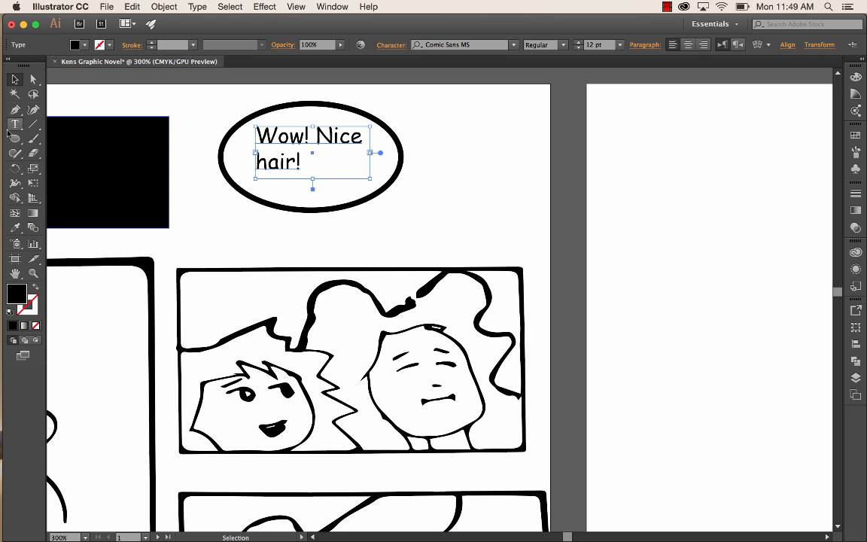
# - Select the ellipse together with its text and move both over the upper-left corner of the second frame
pyautogui.click(15, 109)
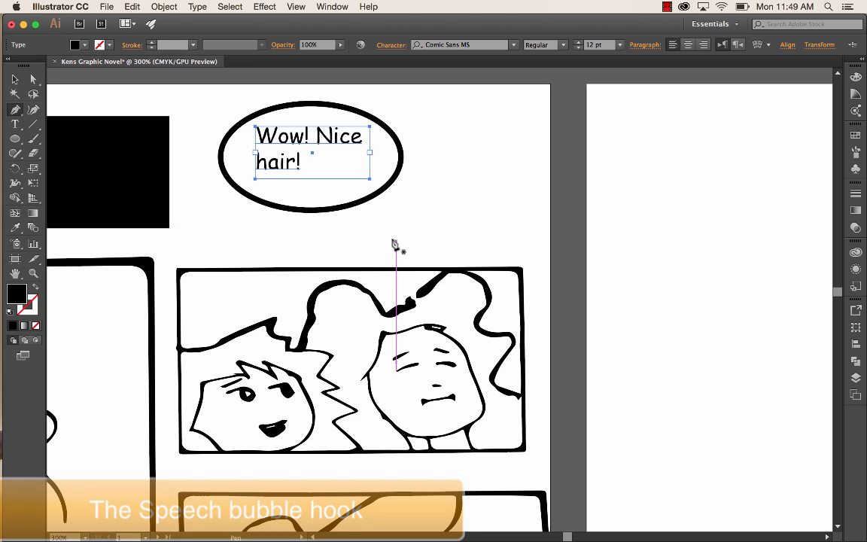
pyautogui.click(15, 78)
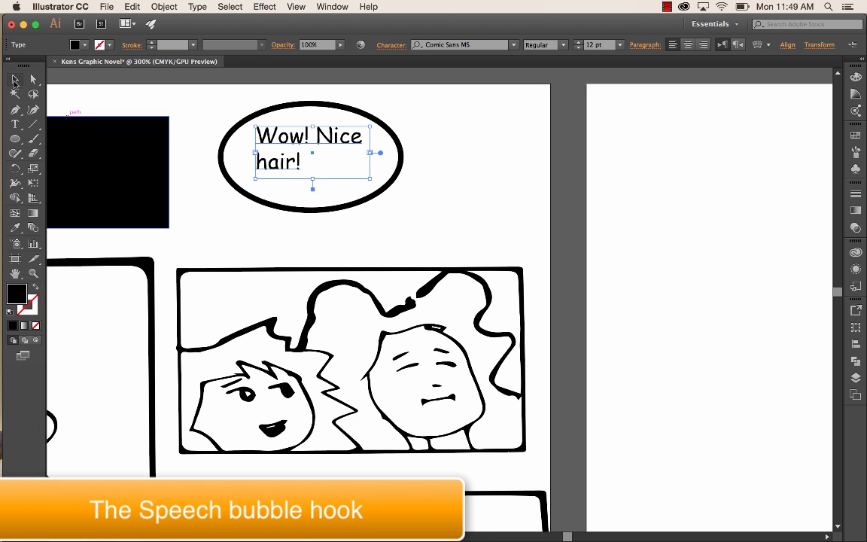
pyautogui.moveTo(202, 100); pyautogui.dragTo(416, 226)
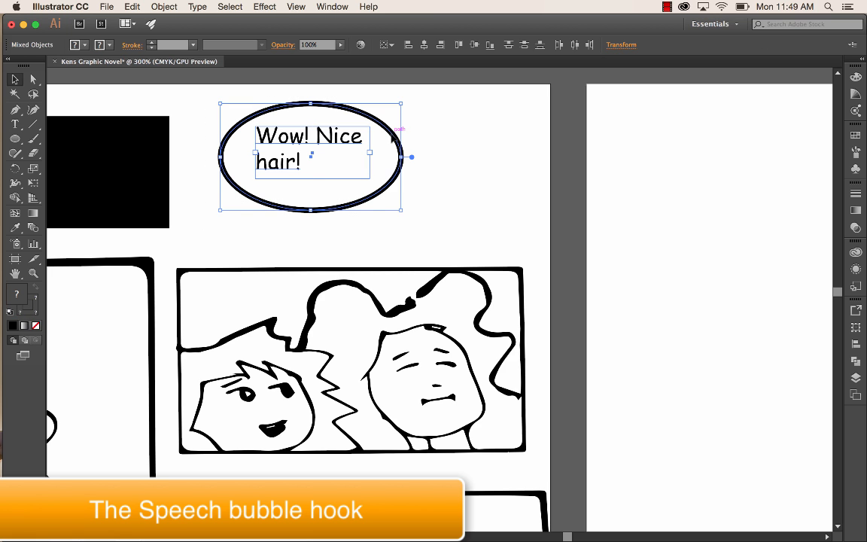
pyautogui.moveTo(392, 137); pyautogui.dragTo(346, 264)
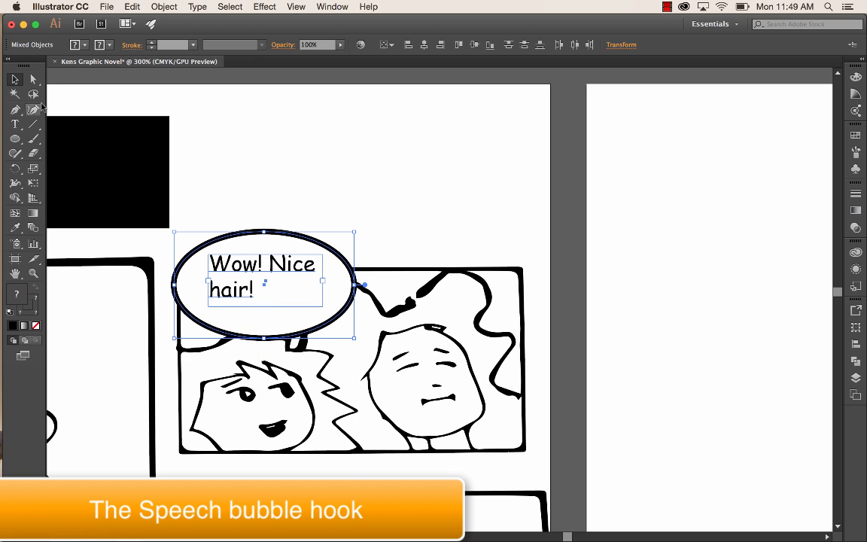
# - Draw a closed three-point hook with the Pen tool, with its base inside the bubble and a curved tip near the left character's hair
pyautogui.click(15, 110)
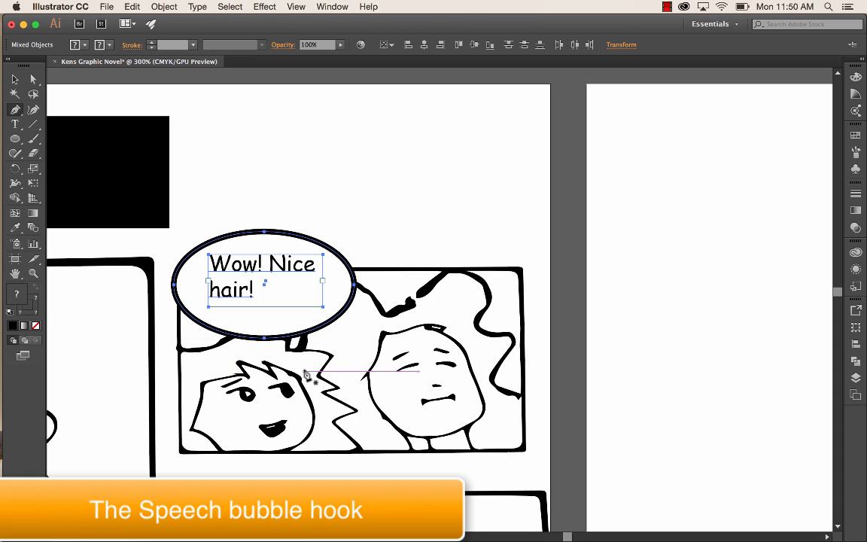
pyautogui.click(303, 371)
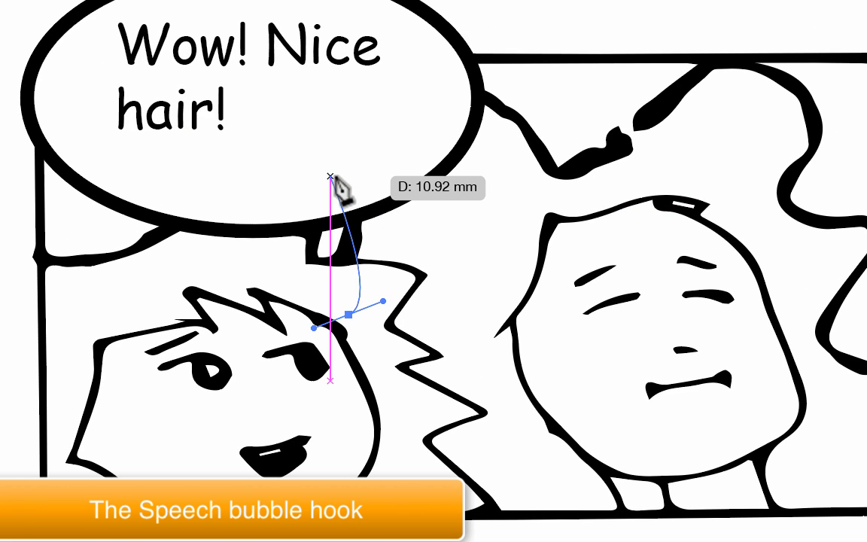
pyautogui.click(330, 176)
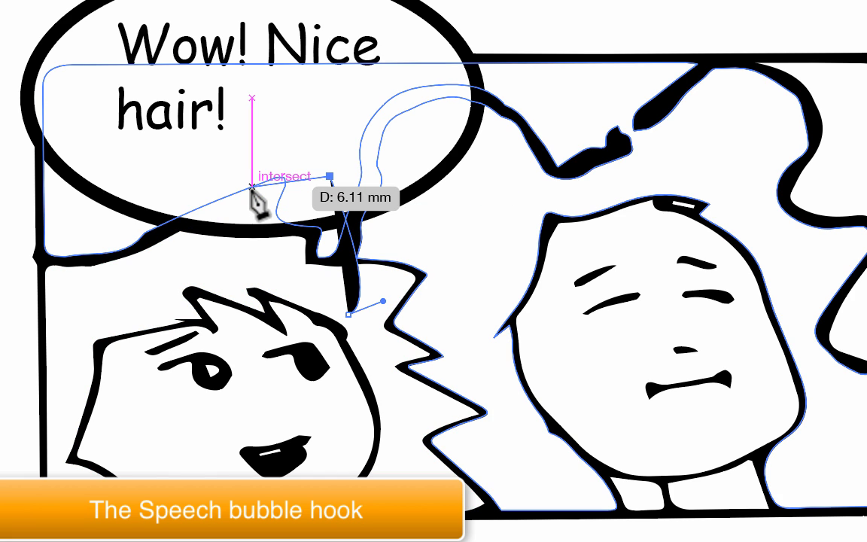
pyautogui.click(252, 187)
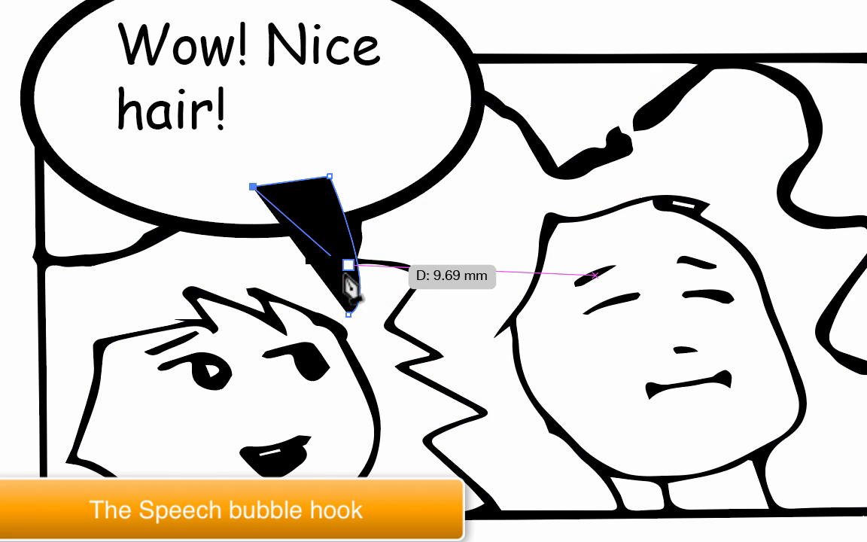
pyautogui.moveTo(349, 314); pyautogui.dragTo(386, 320)
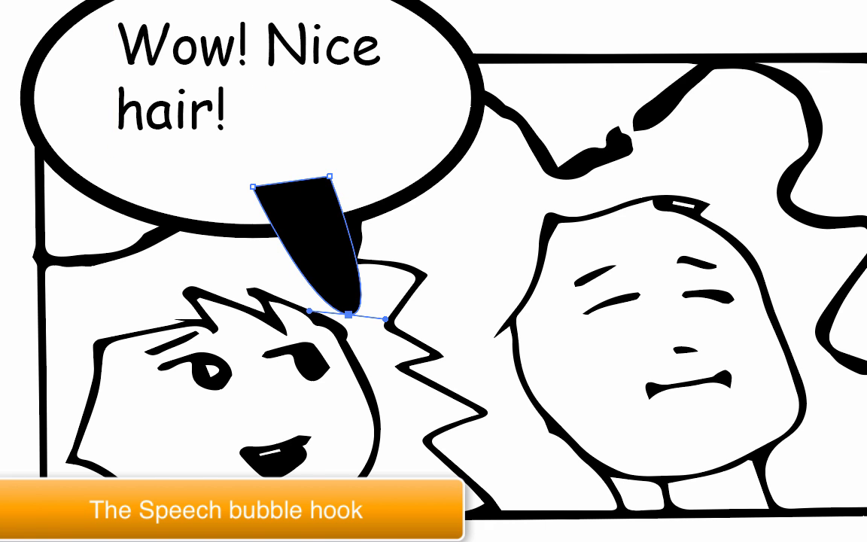
# - Give the hook shape a white fill and a 3 pt black stroke
pyautogui.press('v')
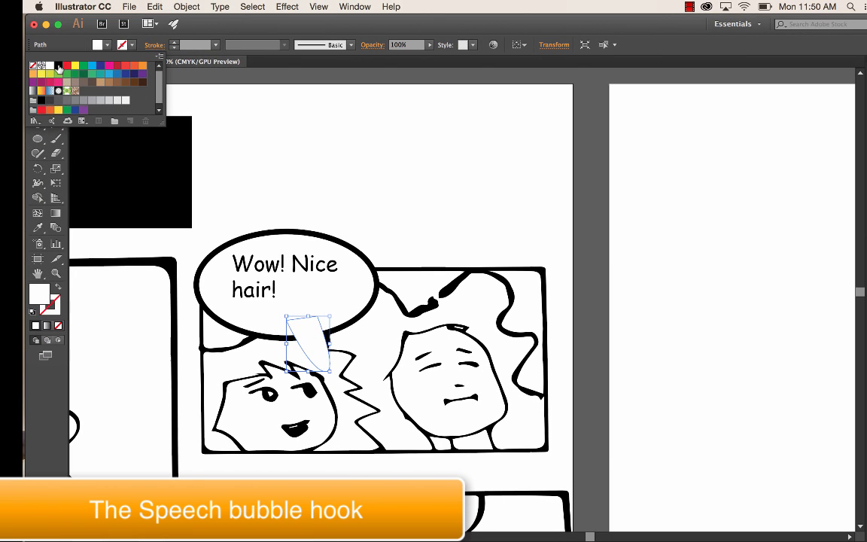
pyautogui.click(58, 65)
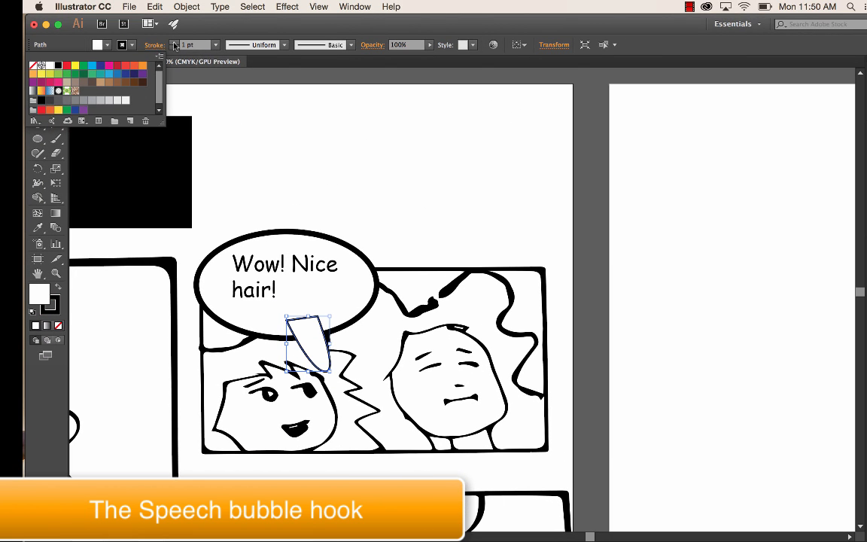
pyautogui.click(174, 46)
pyautogui.click(174, 45)
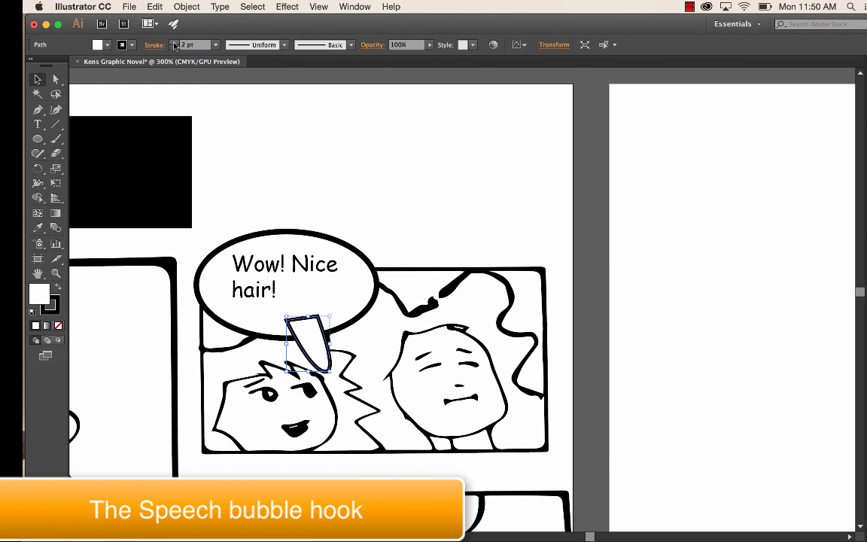
pyautogui.click(174, 45)
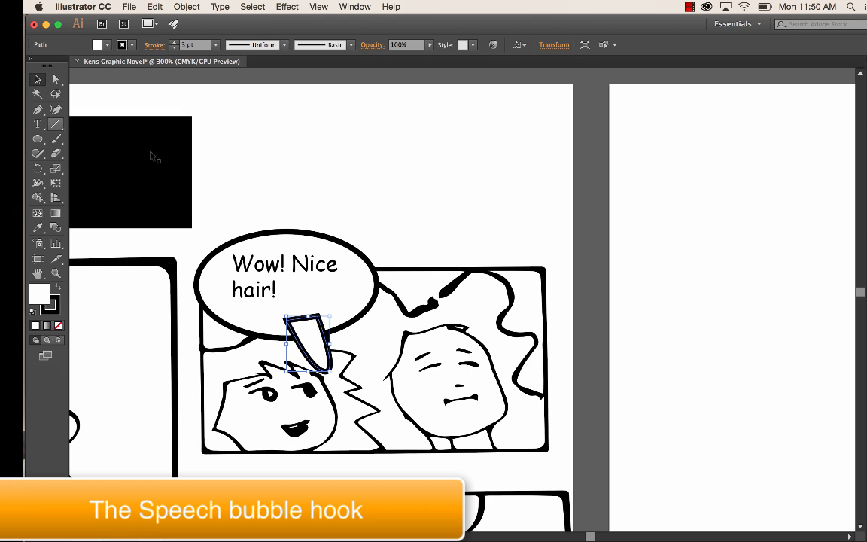
# - Reshape the hook's rounded lower anchor into a sharp tip with independent handles, slimming its sides and shifting the tip slightly left
pyautogui.moveTo(43, 114); pyautogui.dragTo(78, 141)
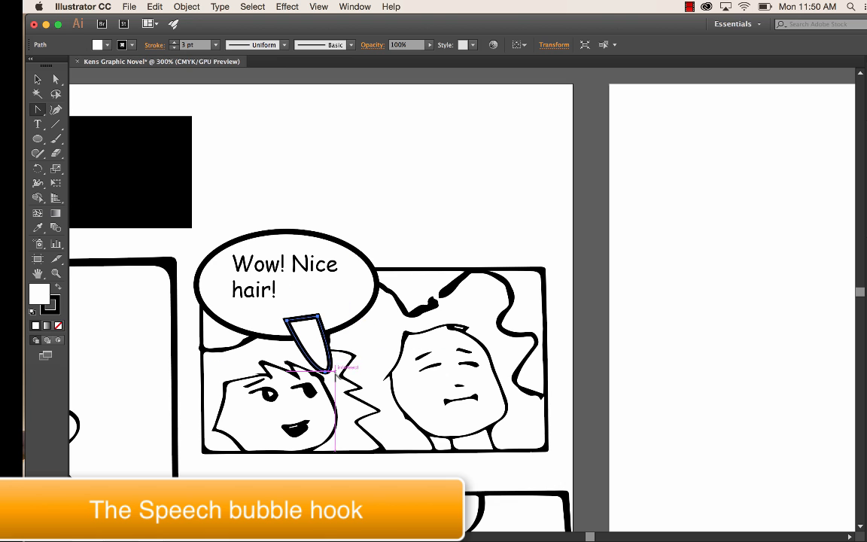
pyautogui.press('a')
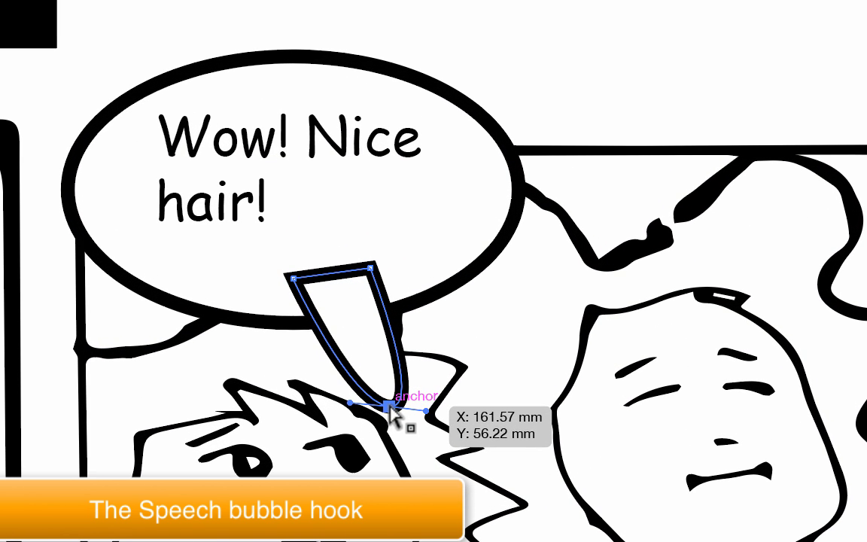
pyautogui.moveTo(388, 407); pyautogui.dragTo(428, 411)
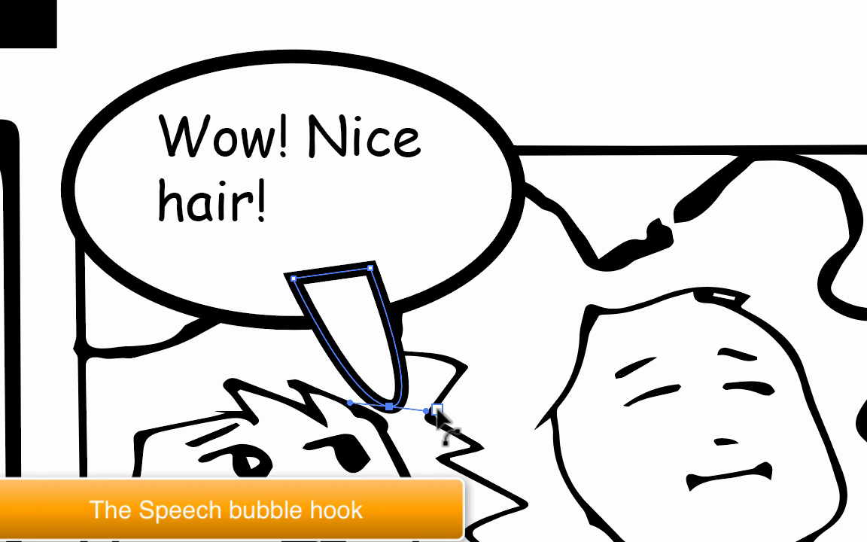
pyautogui.moveTo(426, 412); pyautogui.dragTo(433, 348)
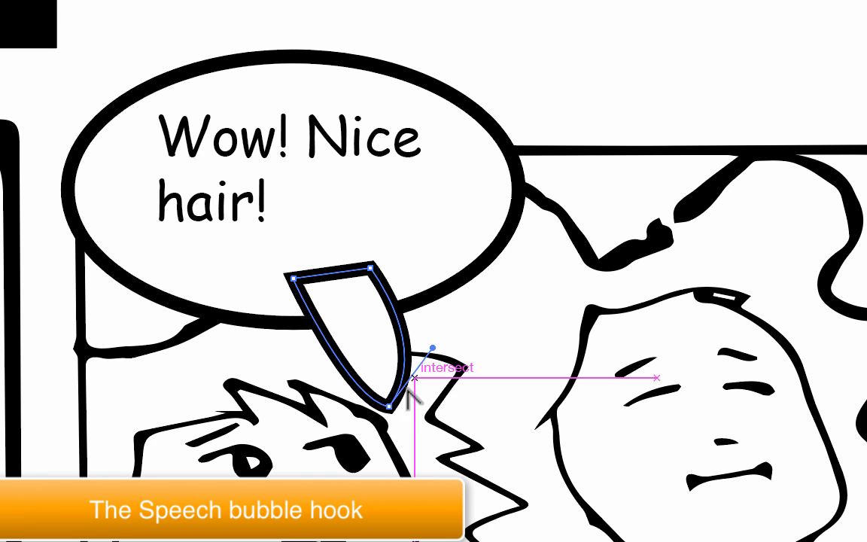
pyautogui.moveTo(391, 410); pyautogui.dragTo(316, 387)
pyautogui.moveTo(432, 349); pyautogui.dragTo(414, 348)
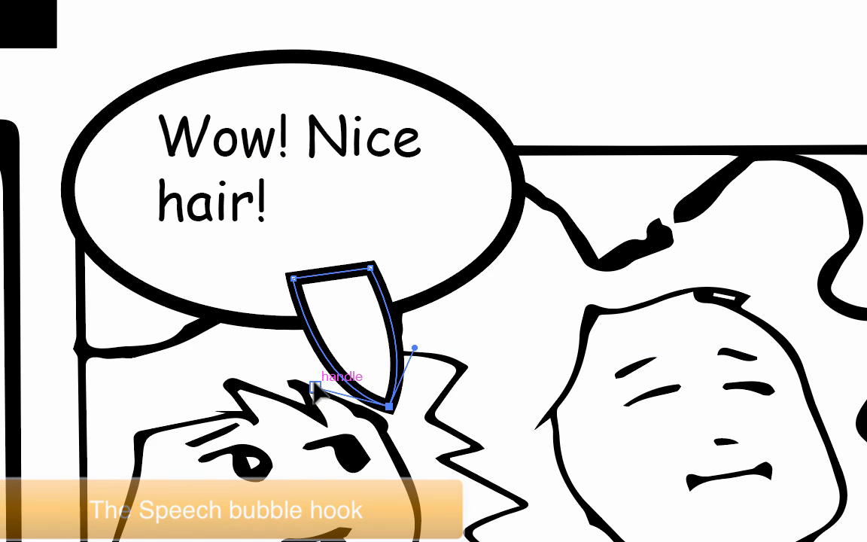
pyautogui.moveTo(315, 388); pyautogui.dragTo(369, 363)
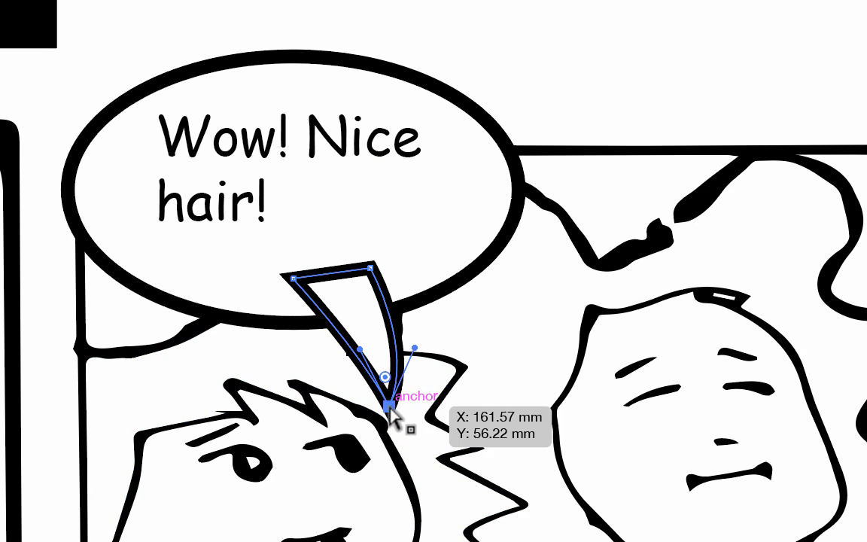
pyautogui.moveTo(389, 407); pyautogui.dragTo(360, 407)
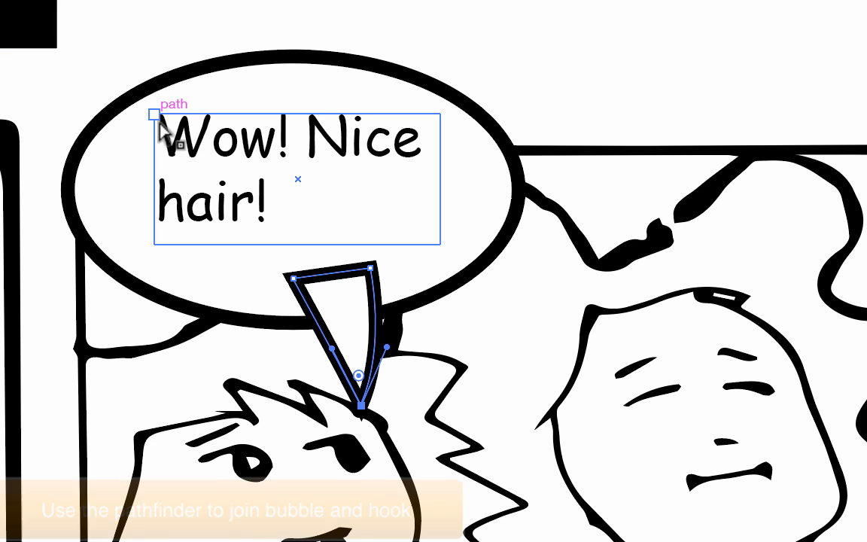
# - Select the hook together with the bubble ellipse and merge them into one shape with Pathfinder Unite
pyautogui.press('v')
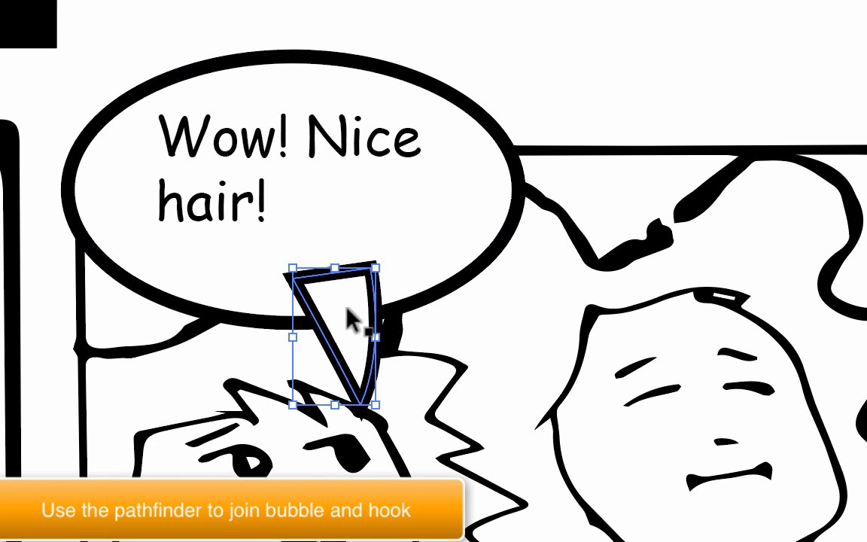
pyautogui.keyDown('shift'); pyautogui.click(485, 236); pyautogui.keyUp('shift')
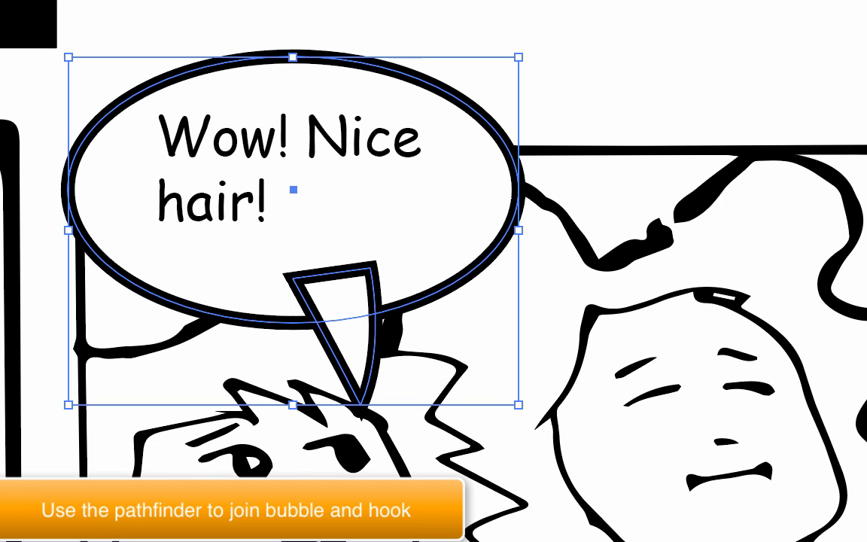
pyautogui.click(332, 6)
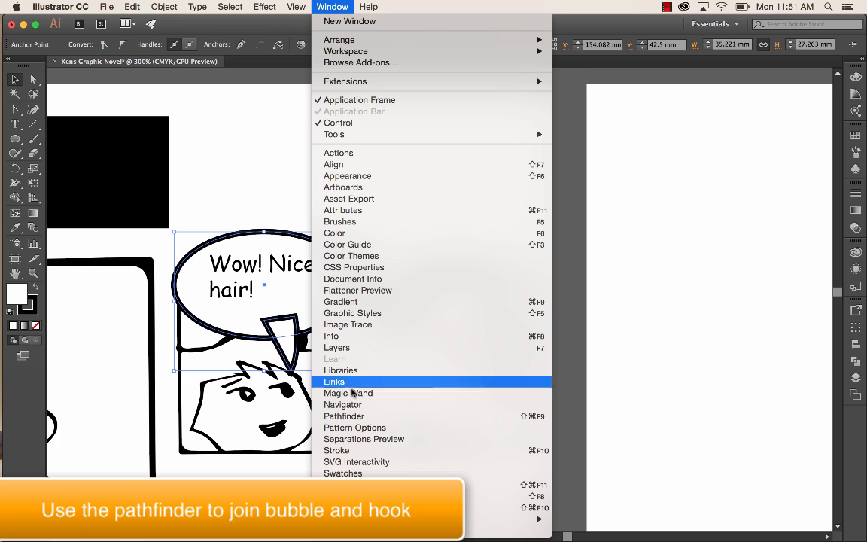
pyautogui.click(351, 416)
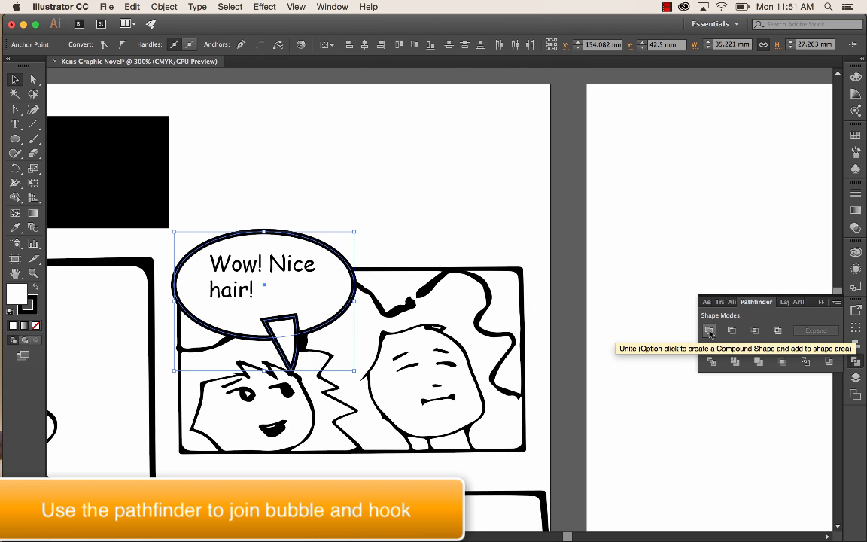
pyautogui.click(710, 332)
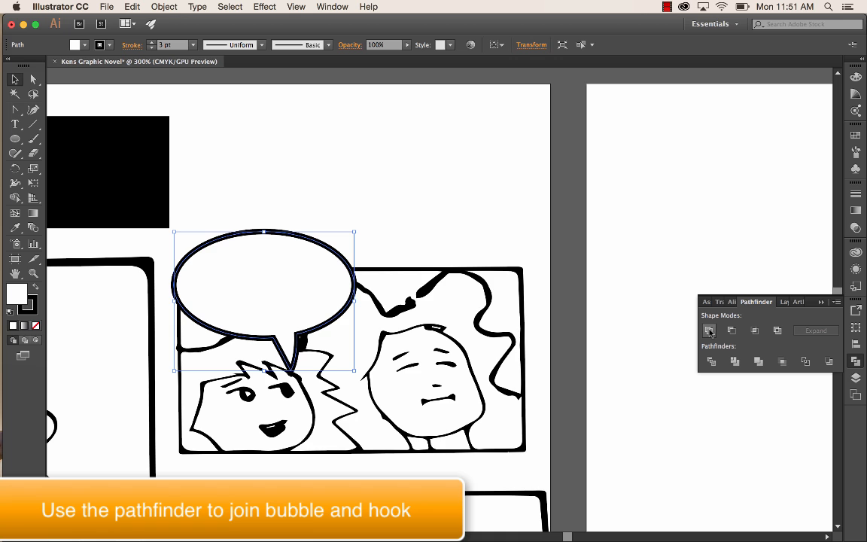
# - Move the united bubble path below the "Wow! Nice hair!" text in the layer stacking order
pyautogui.click(857, 378)
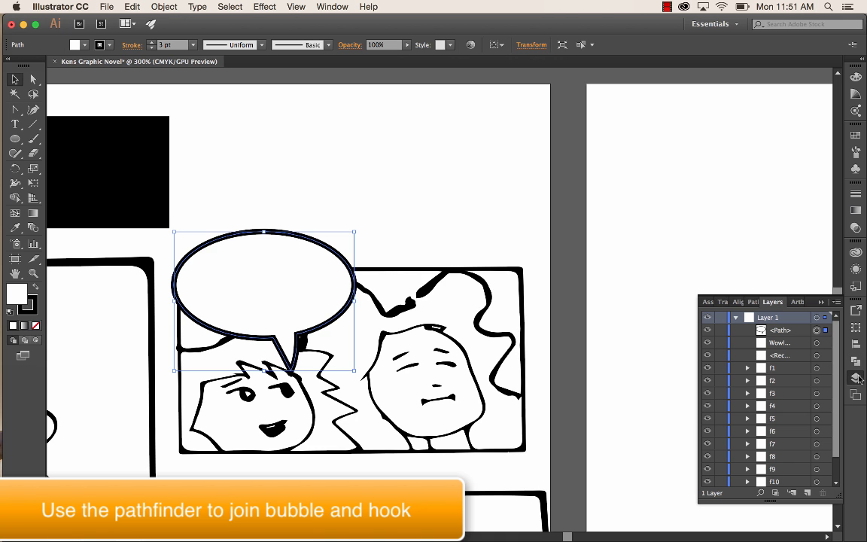
pyautogui.click(777, 332)
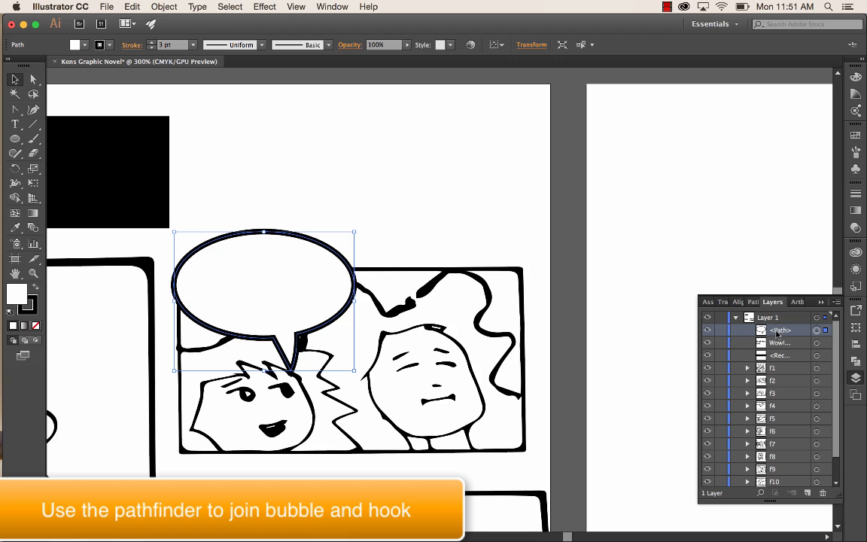
pyautogui.moveTo(777, 332); pyautogui.dragTo(777, 352)
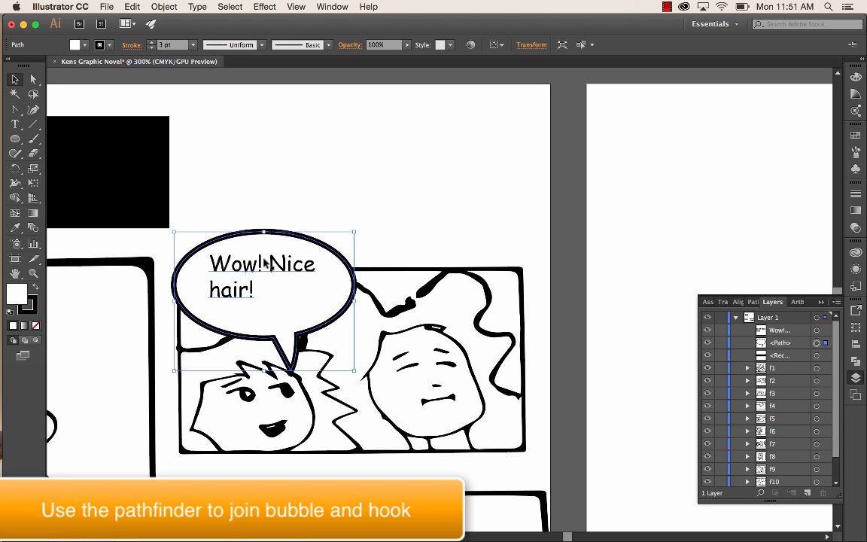
# - Nudge the "Wow! Nice hair!" text slightly to centre it within the bubble, and deselect it
pyautogui.moveTo(285, 272); pyautogui.dragTo(266, 257)
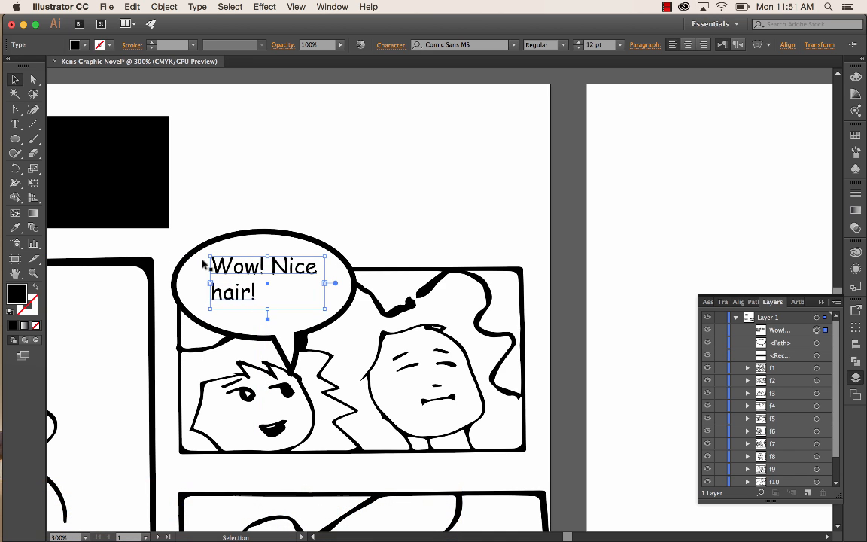
pyautogui.press('super+minus')
pyautogui.press('super+minus')
pyautogui.press('super+minus')
pyautogui.press('super+minus')
pyautogui.press('super+minus')
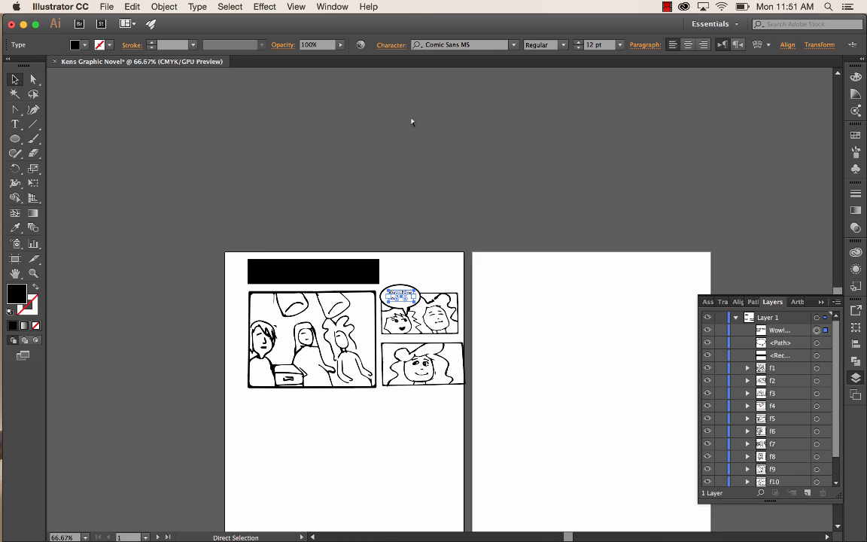
pyautogui.press('super+plus')
pyautogui.press('super+plus')
pyautogui.press('super+plus')
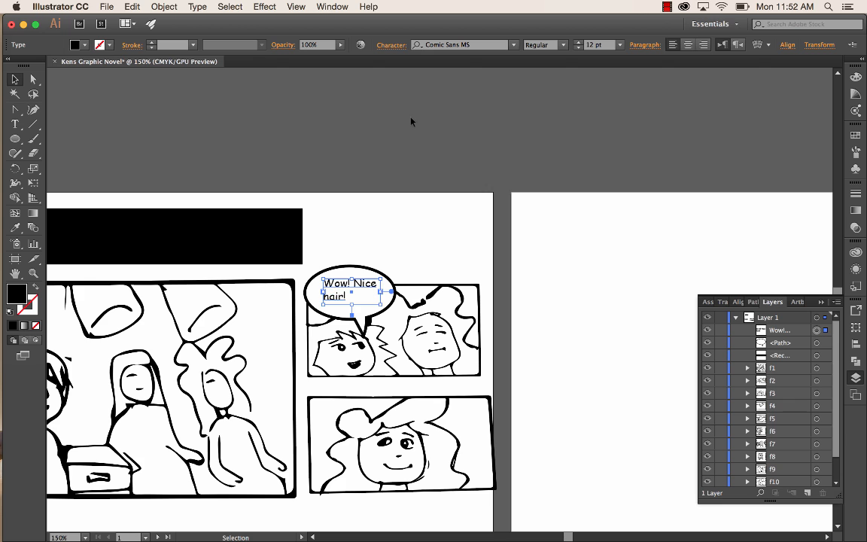
pyautogui.click(421, 237)
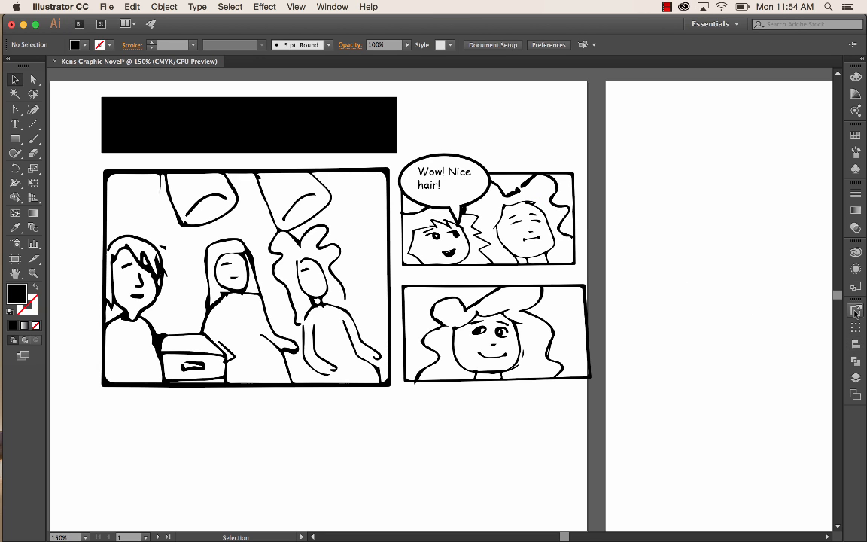
# - Create a new layer above Layer 1 and name it "text"
pyautogui.click(856, 378)
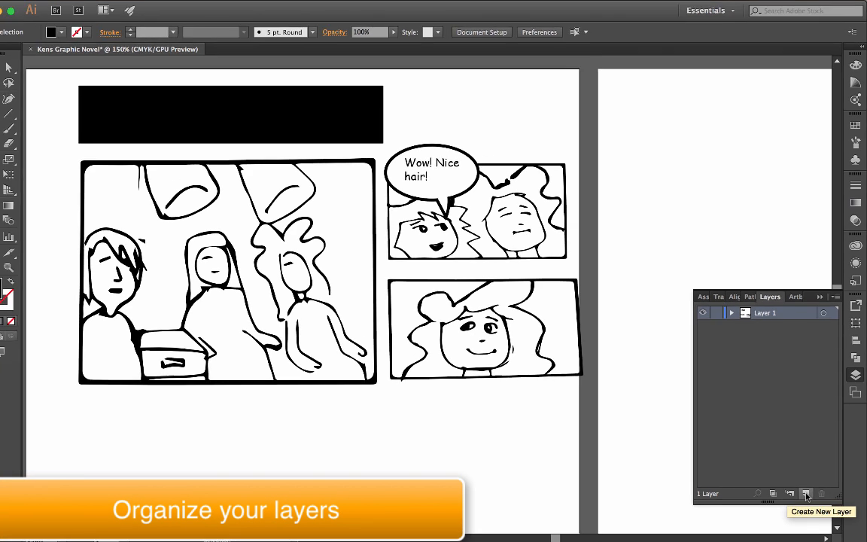
pyautogui.click(808, 493)
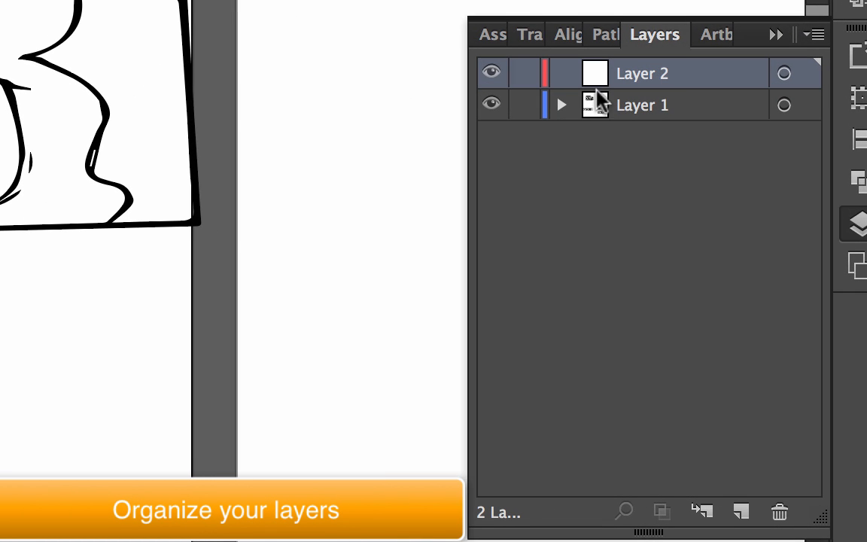
pyautogui.doubleClick(646, 73)
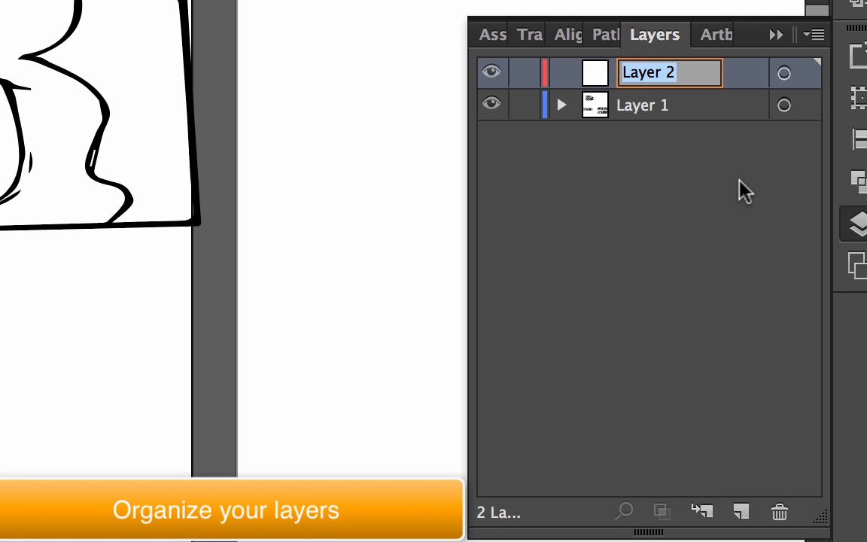
pyautogui.write('text')
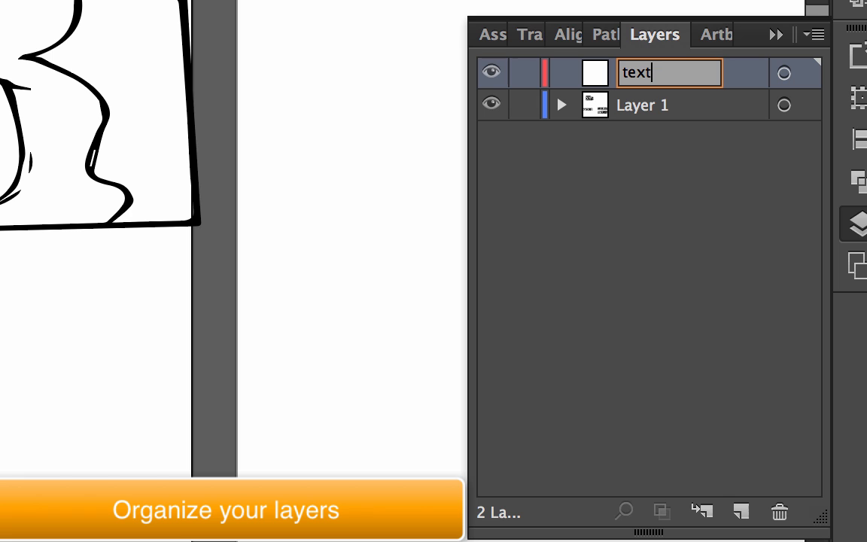
# - Rename Layer 1 as "frames"
pyautogui.click(643, 107)
pyautogui.doubleClick(644, 107)
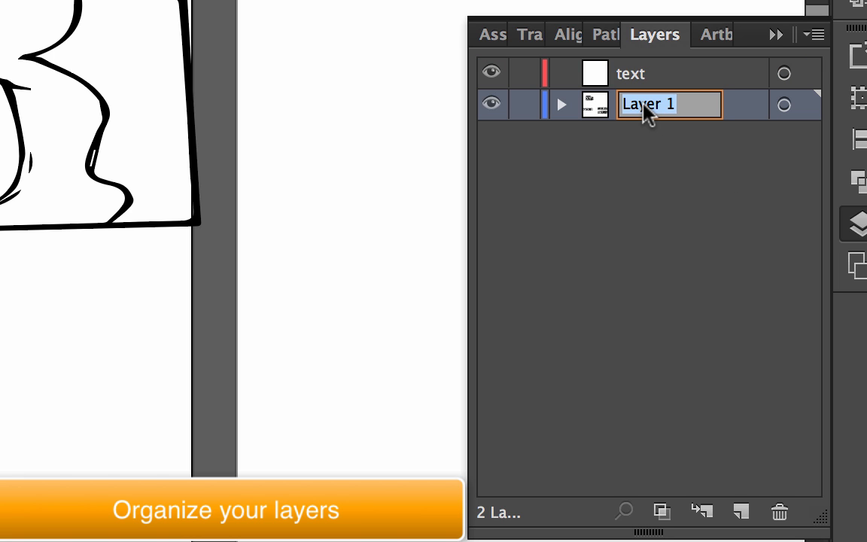
pyautogui.write('frames')
pyautogui.press('Return')
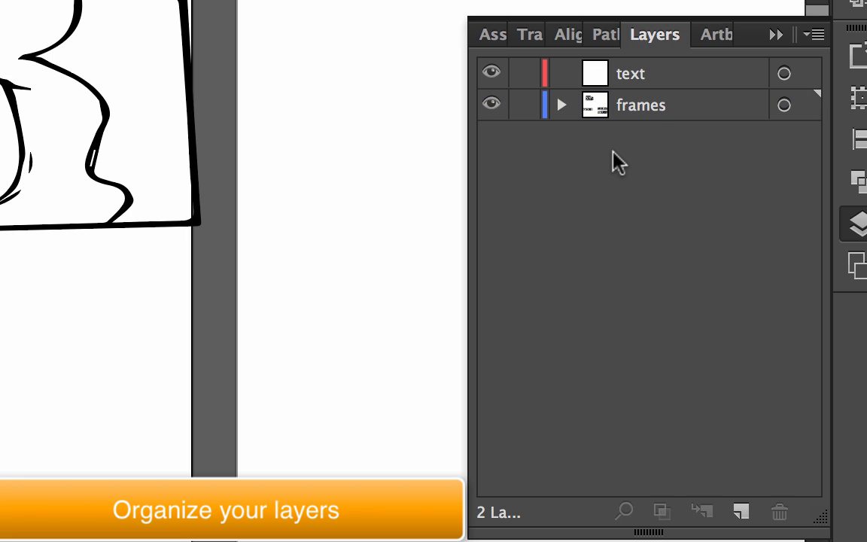
# - Create a new layer named "fills" and move it below the "frames" layer
pyautogui.click(741, 511)
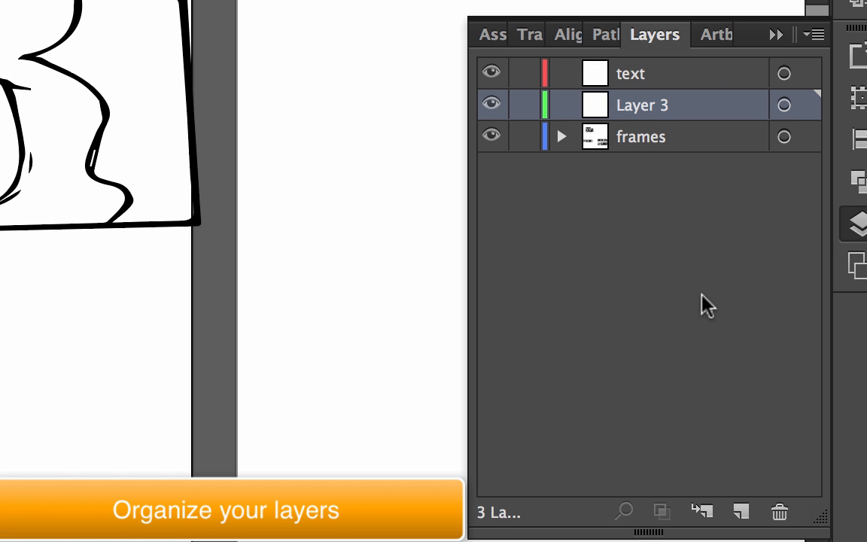
pyautogui.doubleClick(644, 106)
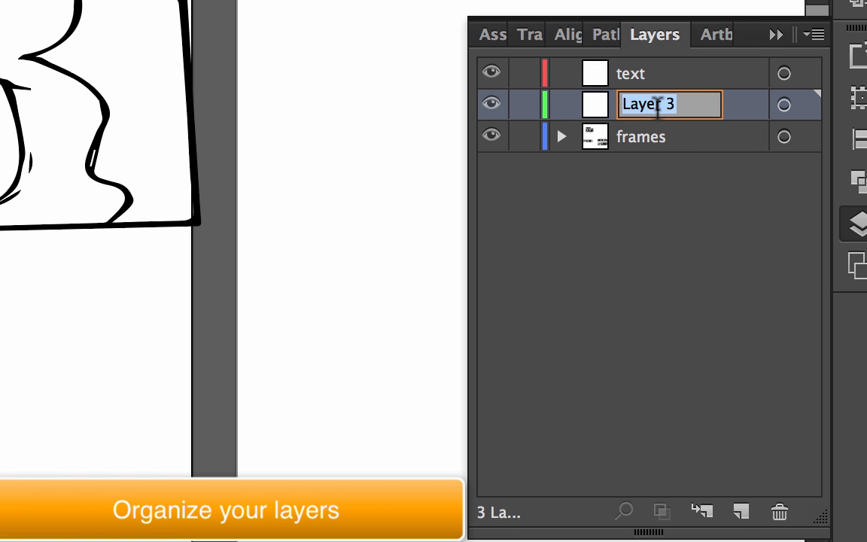
pyautogui.write('fills')
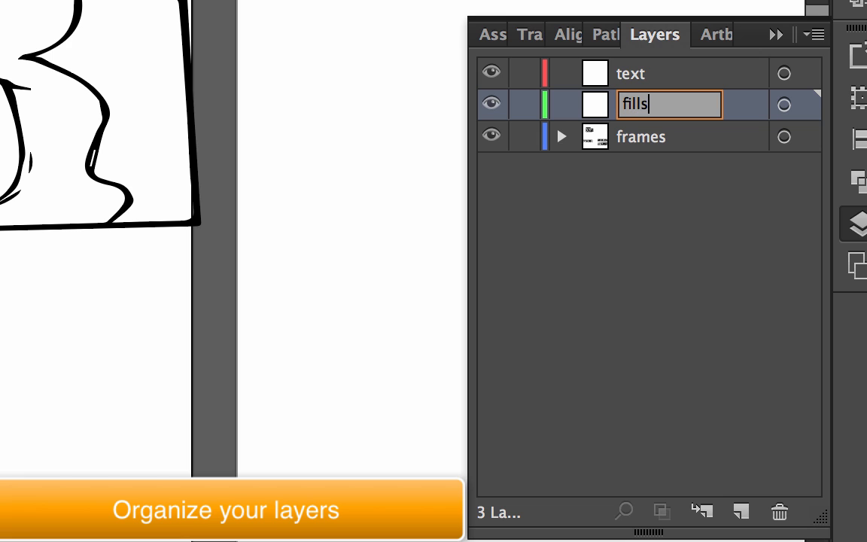
pyautogui.press('Return')
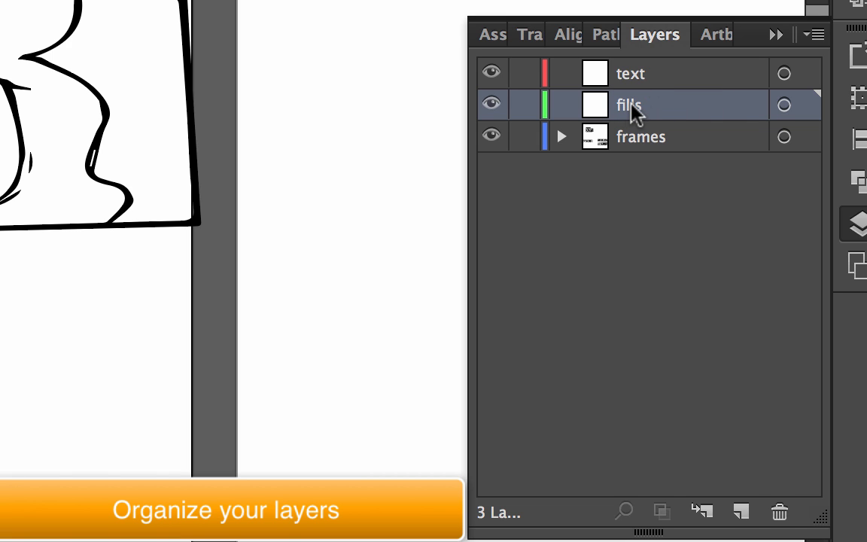
pyautogui.moveTo(631, 105); pyautogui.dragTo(632, 158)
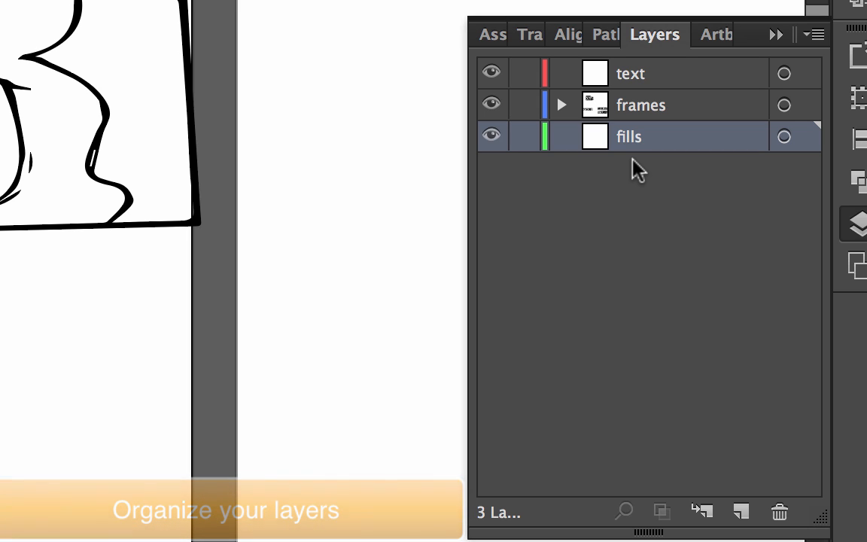
# - Move the "Wow! Nice hair!" text and its bubble path out of the "frames" layer into the "text" layer
pyautogui.click(561, 105)
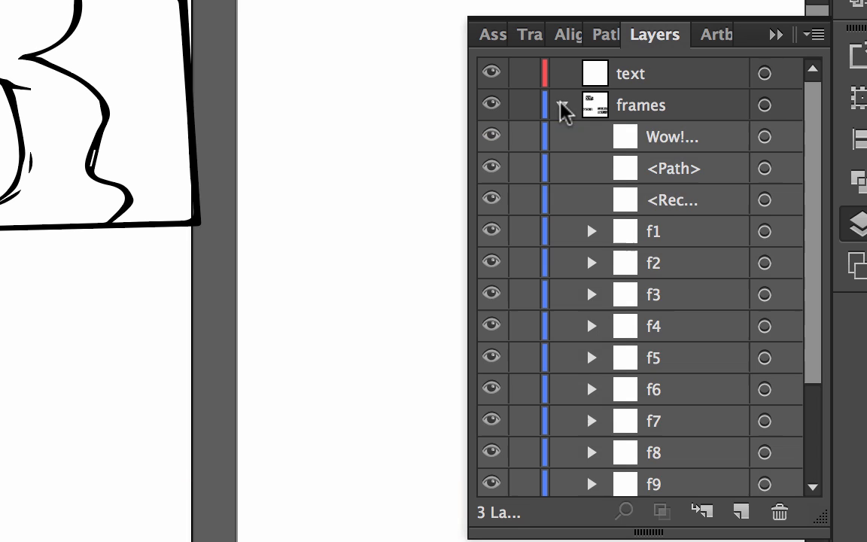
pyautogui.click(671, 142)
pyautogui.keyDown('shift'); pyautogui.click(670, 170); pyautogui.keyUp('shift')
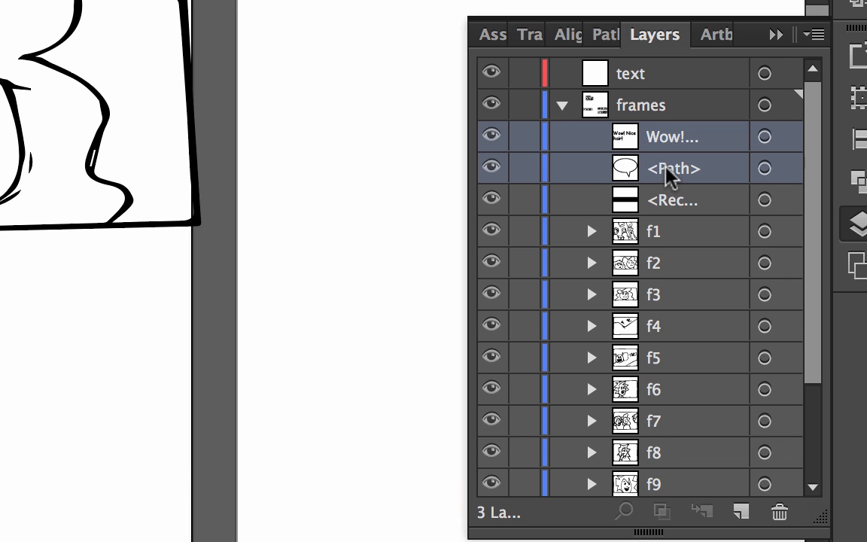
pyautogui.moveTo(680, 140); pyautogui.dragTo(651, 77)
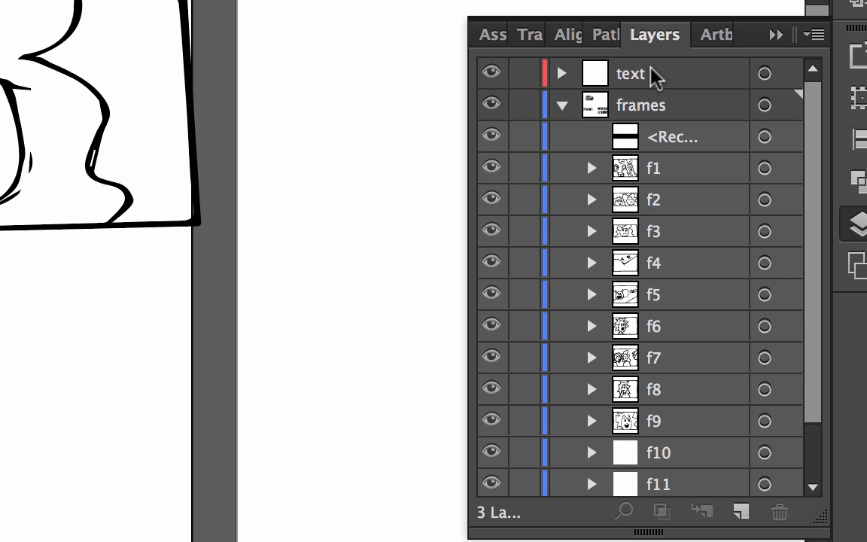
pyautogui.click(561, 106)
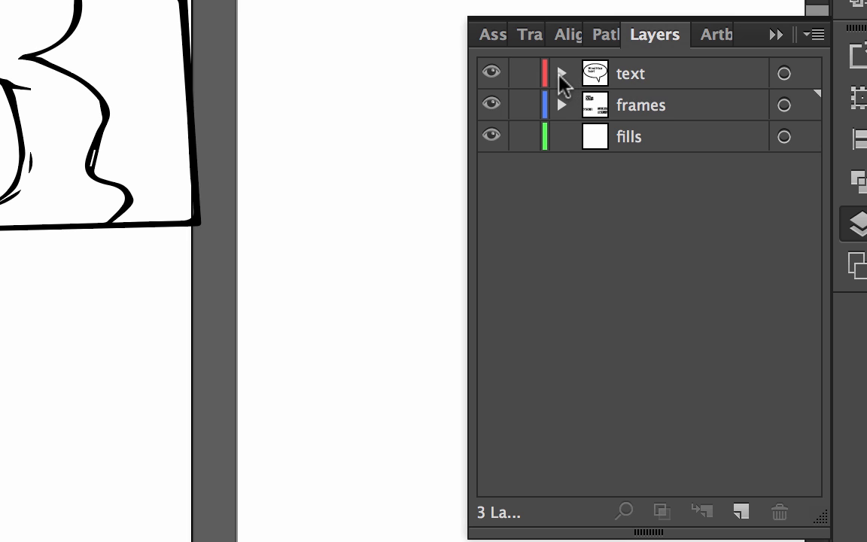
# - Group the "Wow! Nice hair!" text with its speech bubble path inside the "text" layer
pyautogui.click(561, 73)
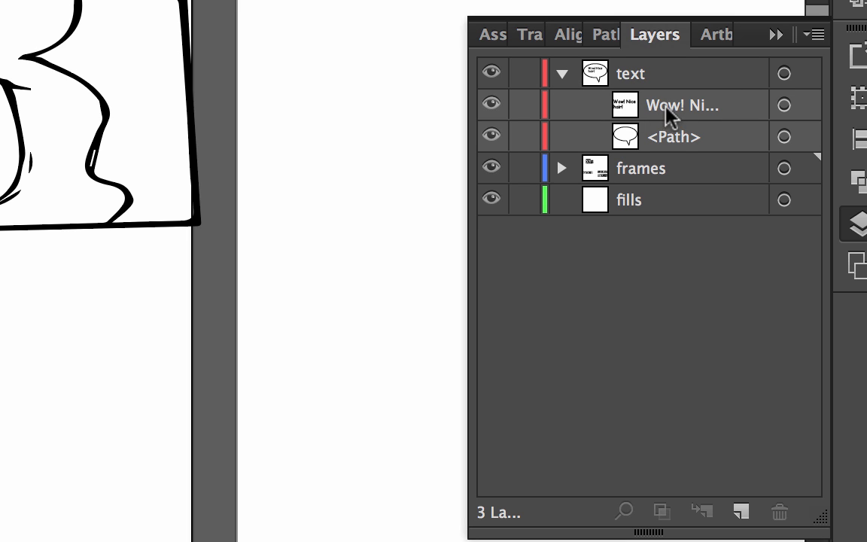
pyautogui.click(784, 105)
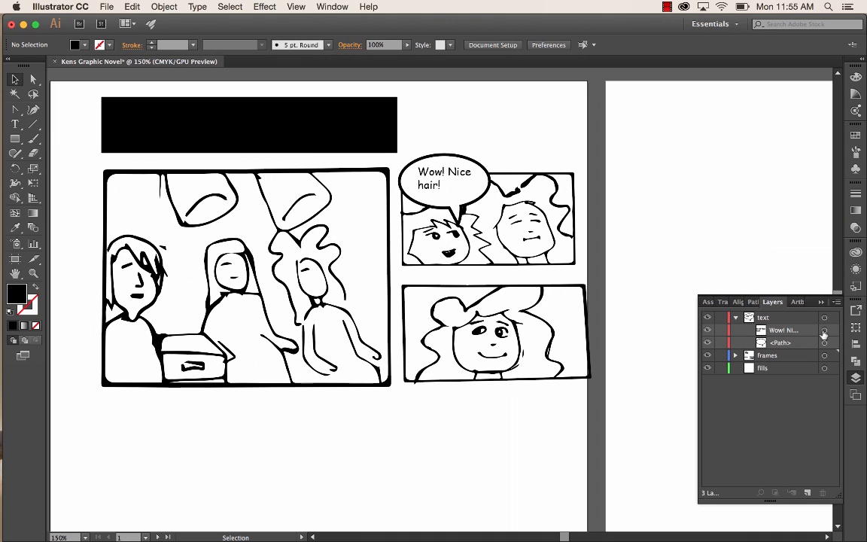
pyautogui.click(824, 342)
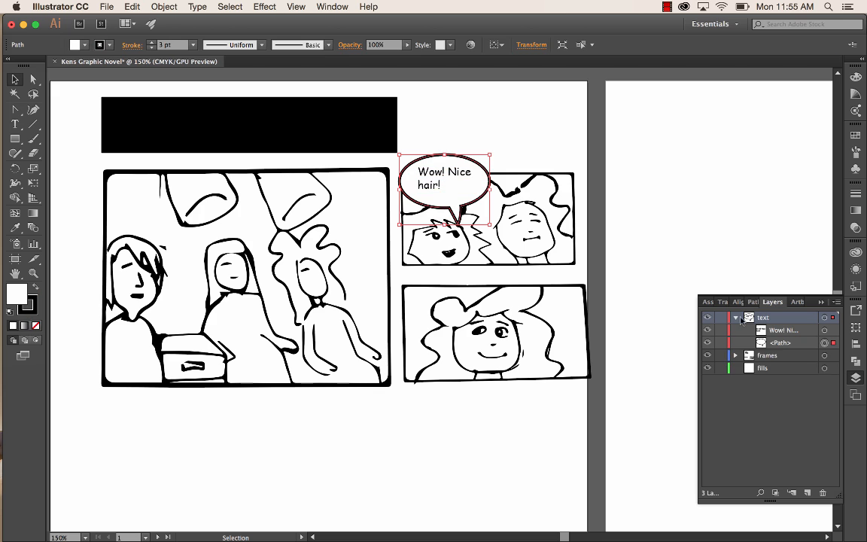
pyautogui.keyDown('shift'); pyautogui.click(442, 172); pyautogui.keyUp('shift')
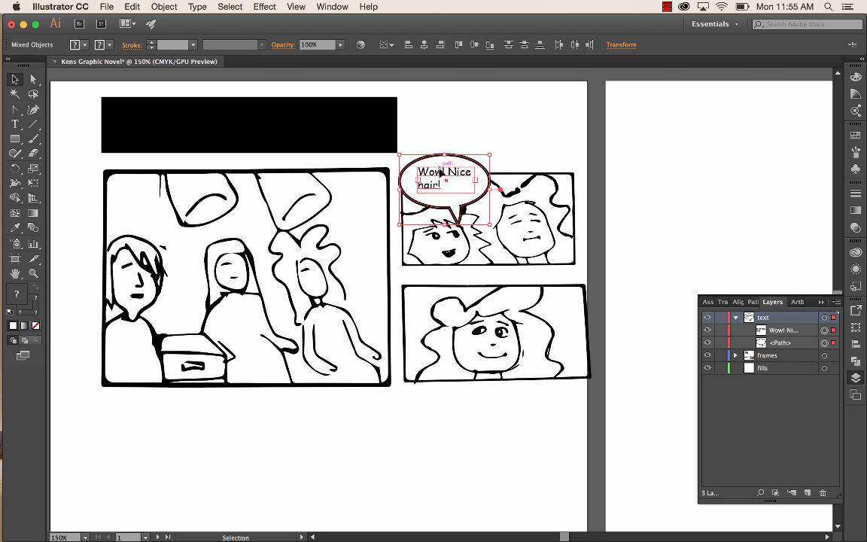
pyautogui.press('a')
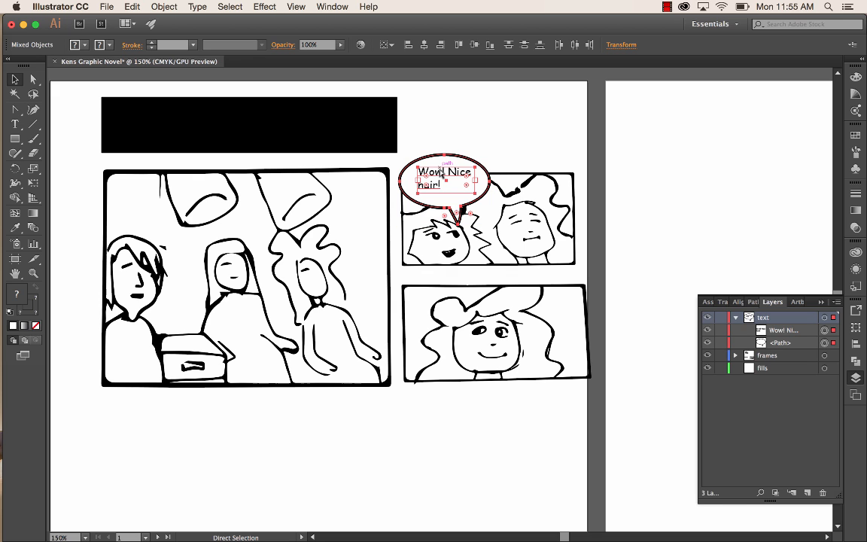
pyautogui.press('super+g')
pyautogui.press('v')
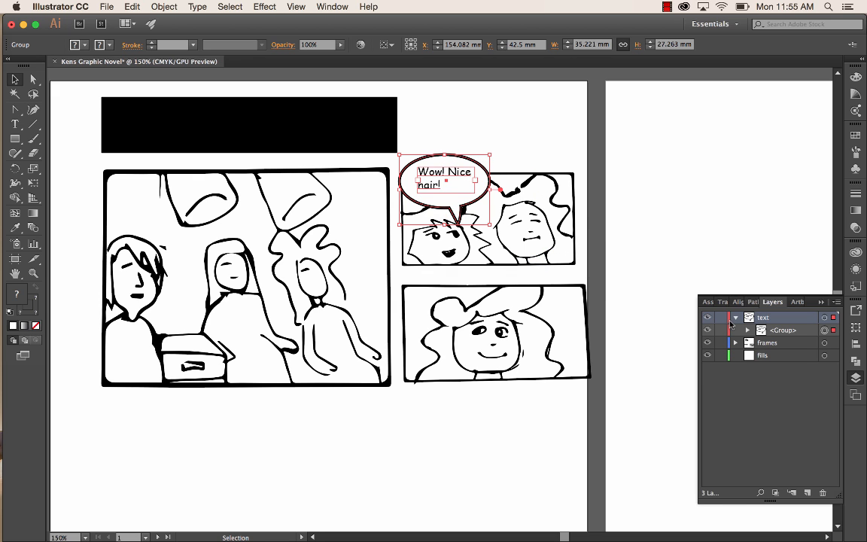
# - Rename the speech bubble group in the "text" layer as "b2"
pyautogui.doubleClick(783, 331)
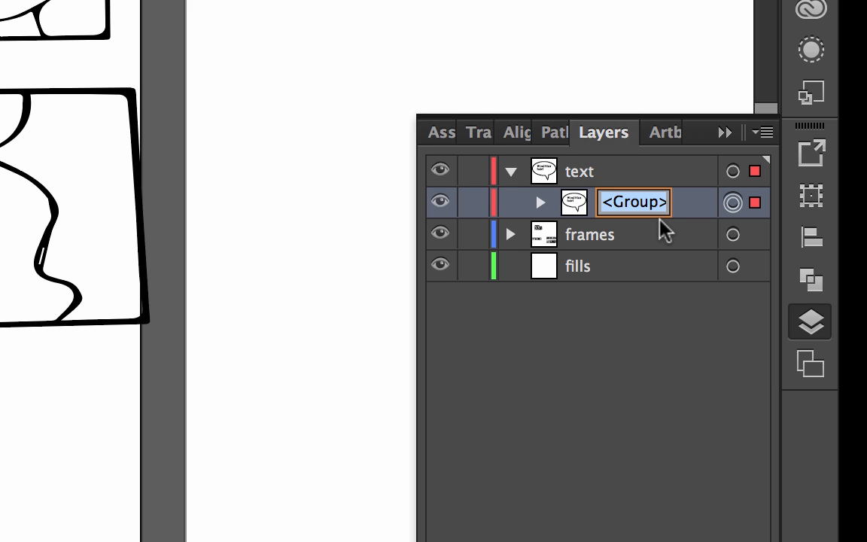
pyautogui.write('b2')
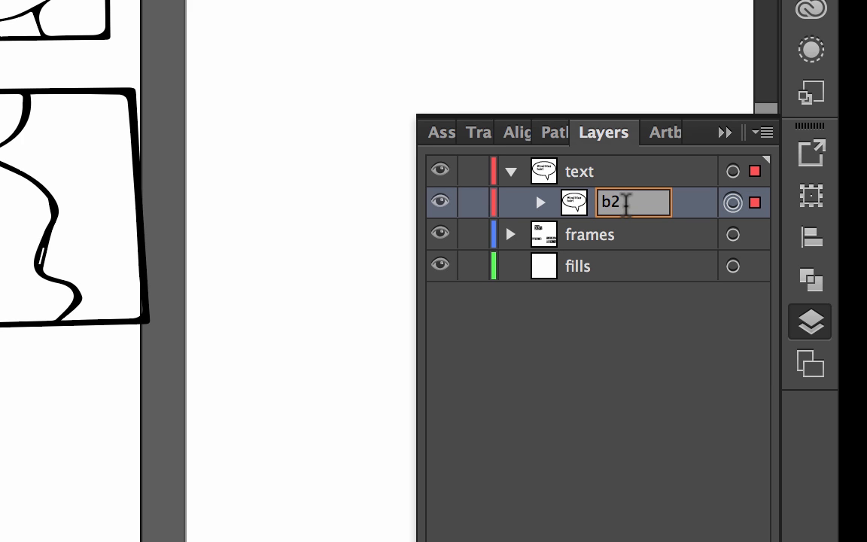
pyautogui.press('Return')
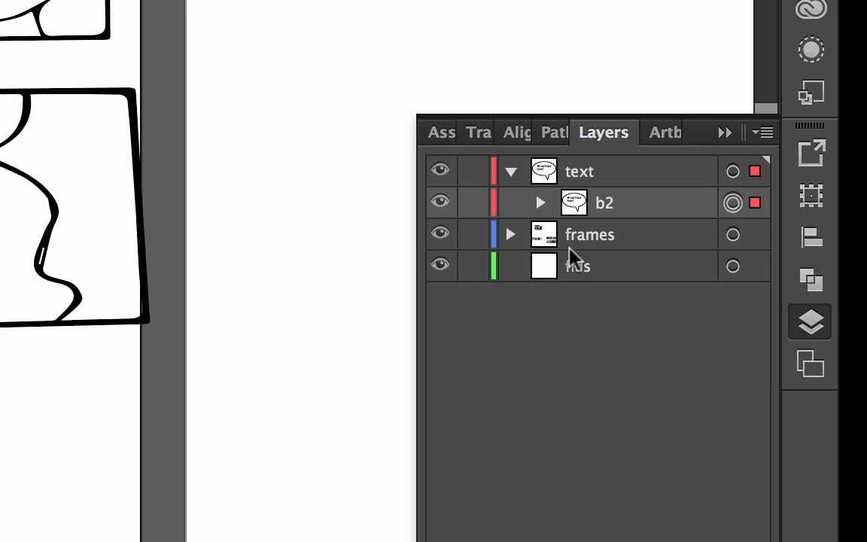
pyautogui.click(510, 171)
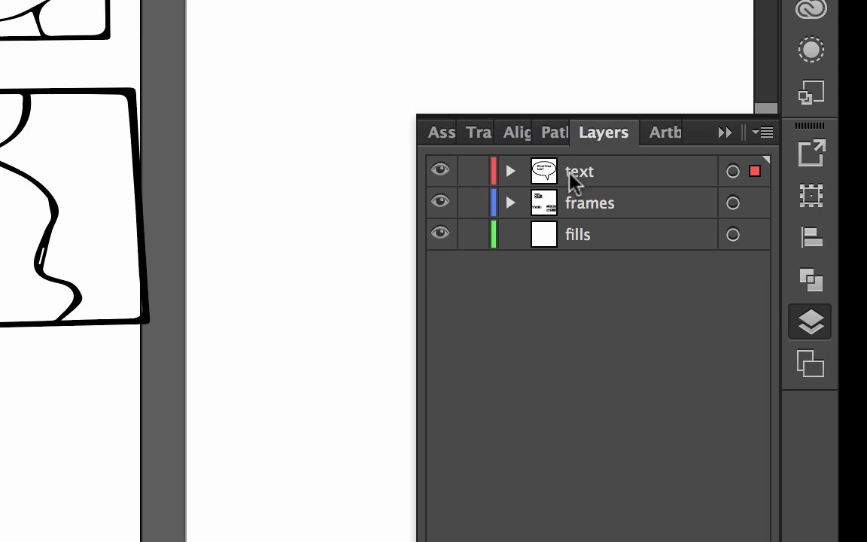
pyautogui.click(512, 171)
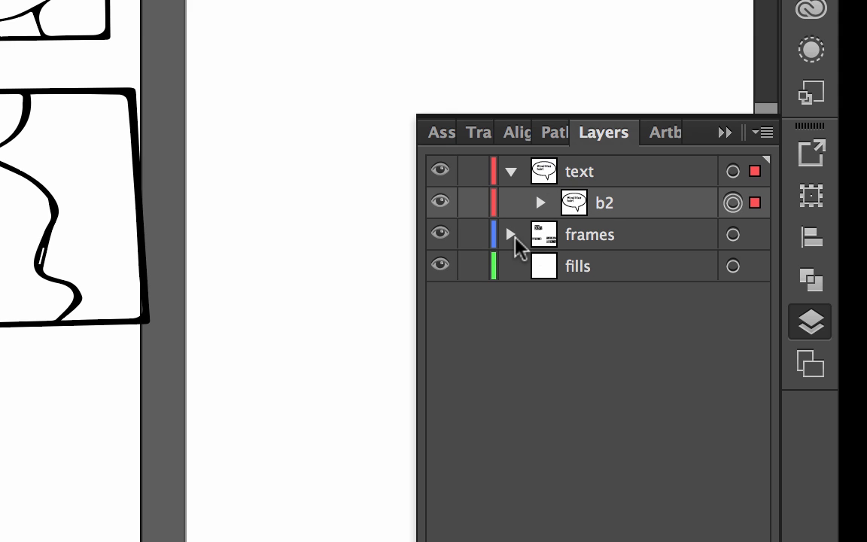
pyautogui.click(510, 235)
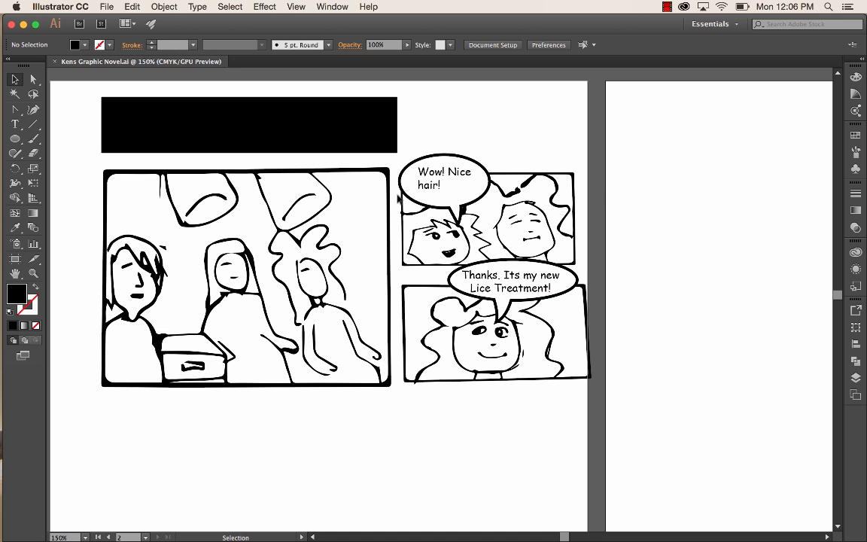
# - Reduce the height of the "Wow! Nice hair!" frame by raising its lower edge, and stretch the frame beneath it upwards
pyautogui.click(519, 177)
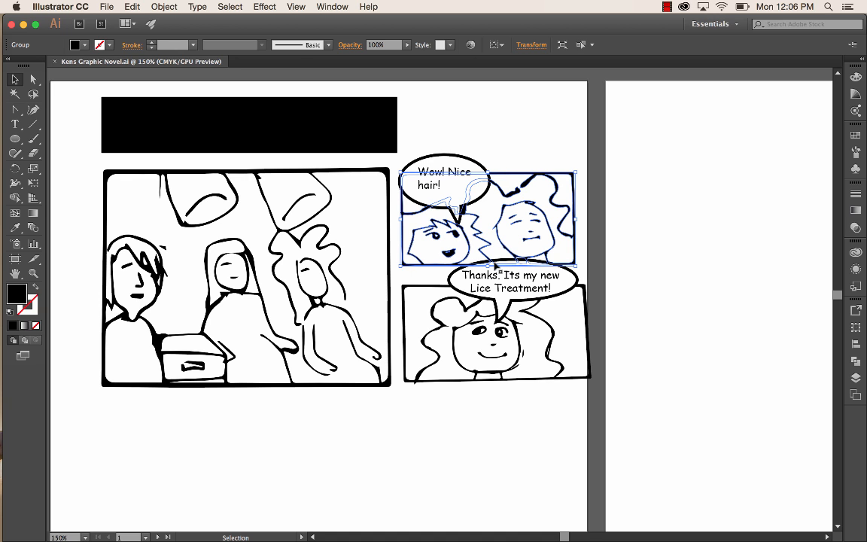
pyautogui.moveTo(487, 265); pyautogui.dragTo(484, 252)
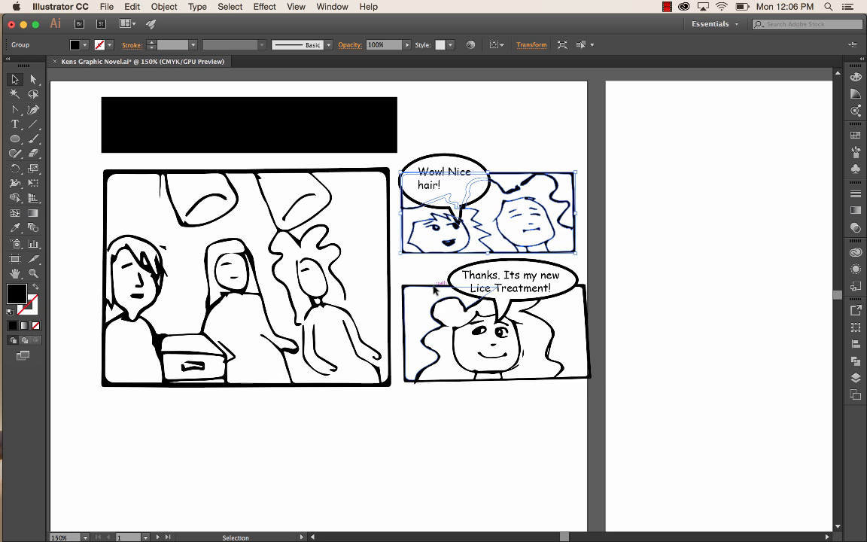
pyautogui.click(496, 281)
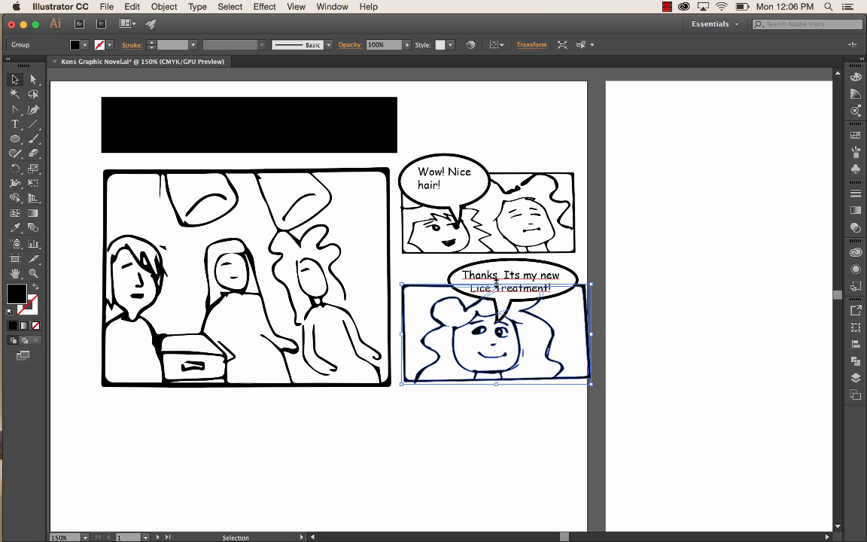
pyautogui.moveTo(496, 281); pyautogui.dragTo(486, 242)
pyautogui.click(499, 251)
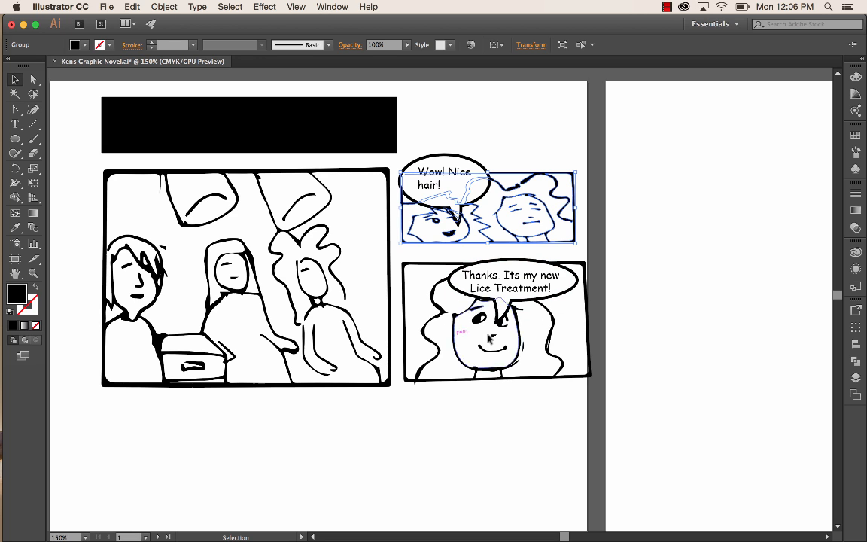
# - Lower the upper edge of the "Lice Treatment" frame and narrow the frame to match the width of the one above
pyautogui.click(489, 267)
pyautogui.moveTo(496, 262); pyautogui.dragTo(496, 286)
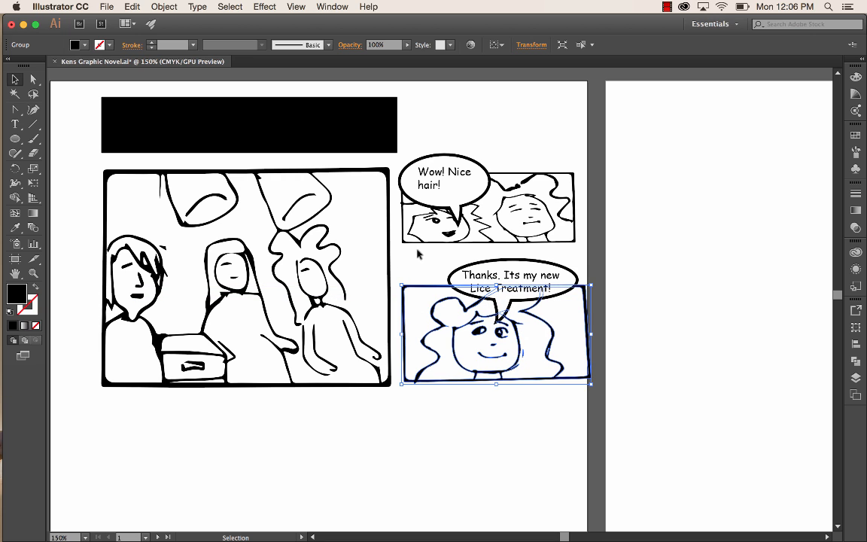
pyautogui.moveTo(591, 334); pyautogui.dragTo(578, 334)
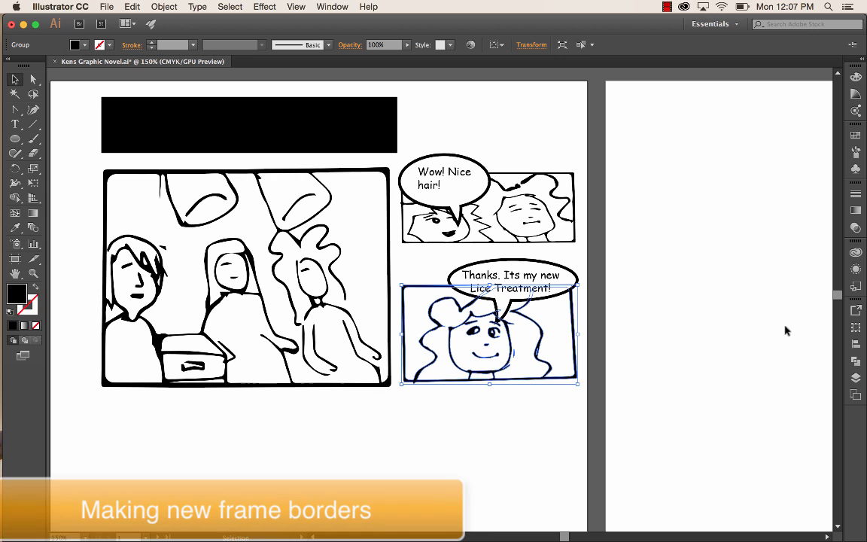
# - Hide the "text" layer and deselect the lower small frame
pyautogui.click(857, 379)
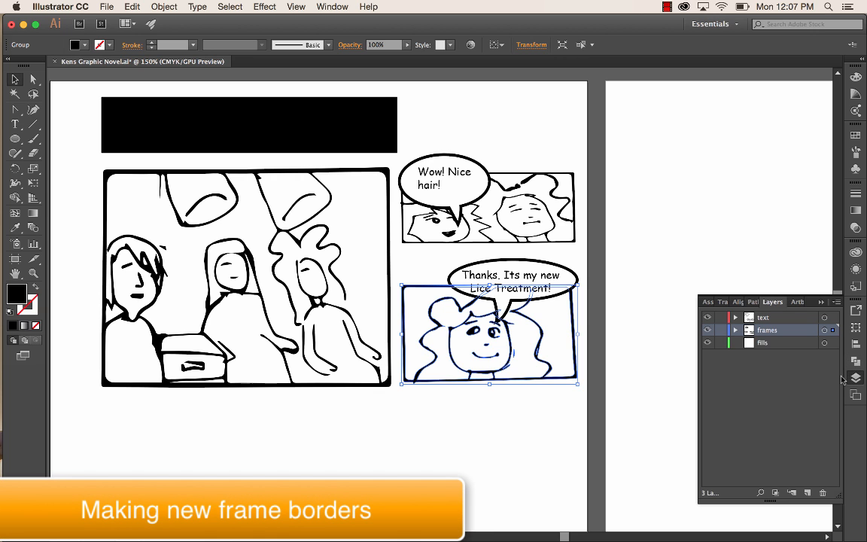
pyautogui.click(708, 318)
pyautogui.click(497, 440)
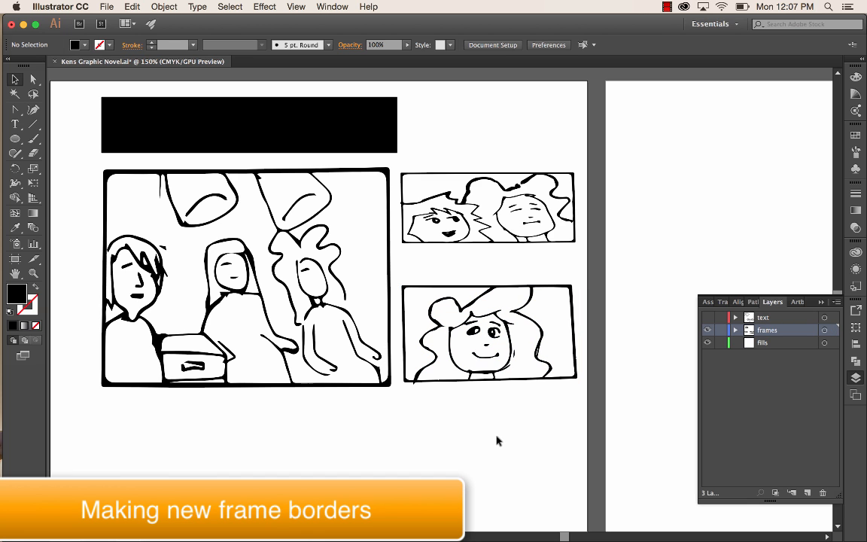
# - Erase the hand-drawn border around the smiling woman in the lower small frame using the Eraser tool
pyautogui.moveTo(21, 128)
pyautogui.click(33, 154)
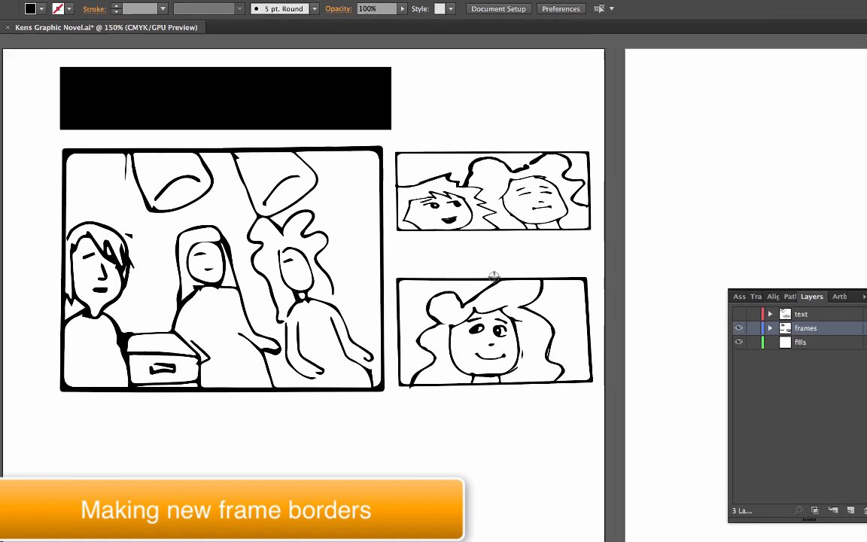
pyautogui.moveTo(490, 285); pyautogui.dragTo(408, 286)
pyautogui.moveTo(354, 201)
pyautogui.mouseDown()
pyautogui.moveTo(341, 204)
pyautogui.moveTo(351, 451)
pyautogui.mouseUp()
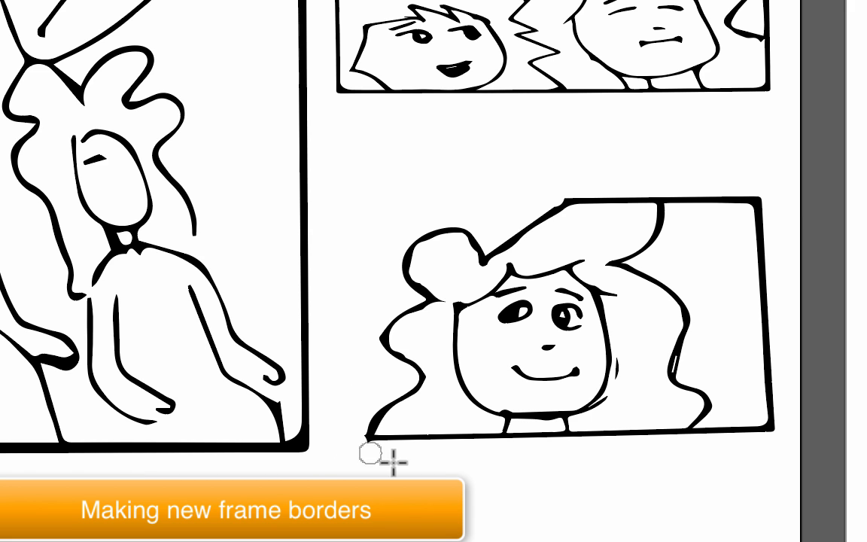
pyautogui.moveTo(672, 201)
pyautogui.mouseDown()
pyautogui.moveTo(761, 199)
pyautogui.moveTo(765, 440)
pyautogui.moveTo(773, 421)
pyautogui.moveTo(709, 431)
pyautogui.mouseUp()
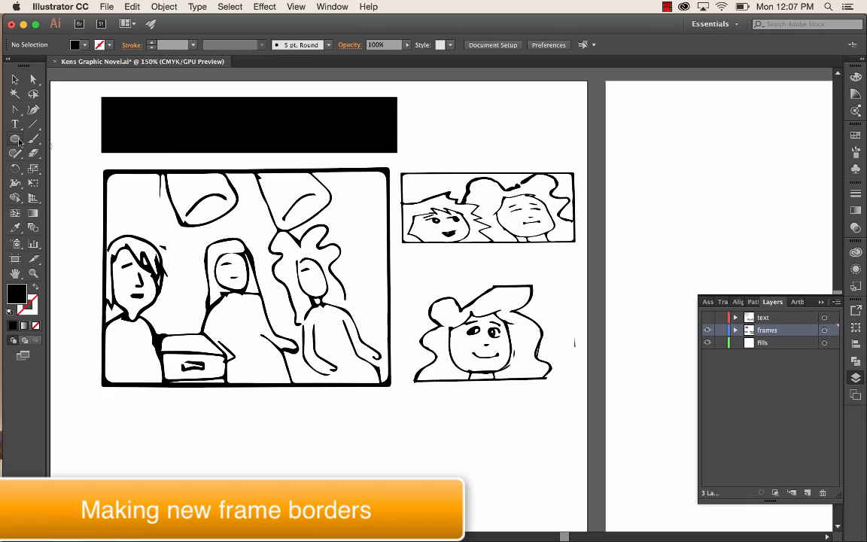
# - Draw a dark grey-brown rectangle without a stroke, about 64 by 49 mm, over the smiling woman in the lower small frame
pyautogui.click(18, 139)
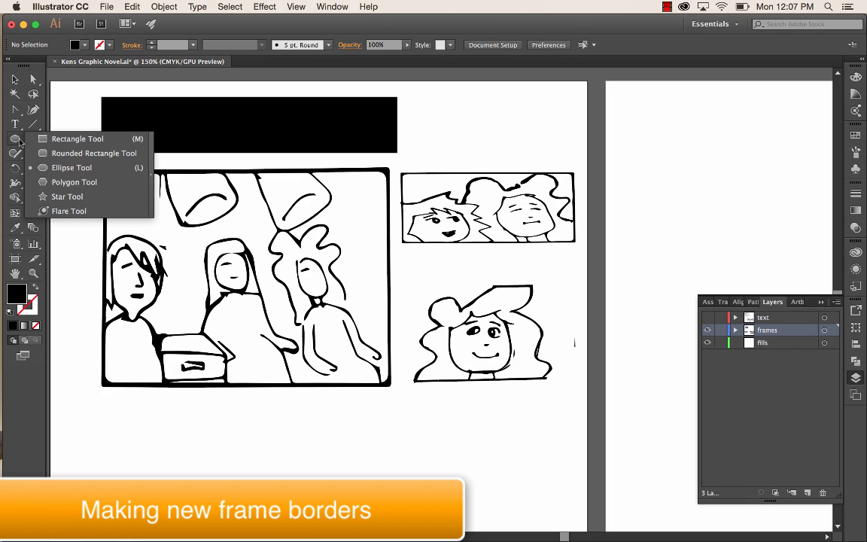
pyautogui.click(75, 139)
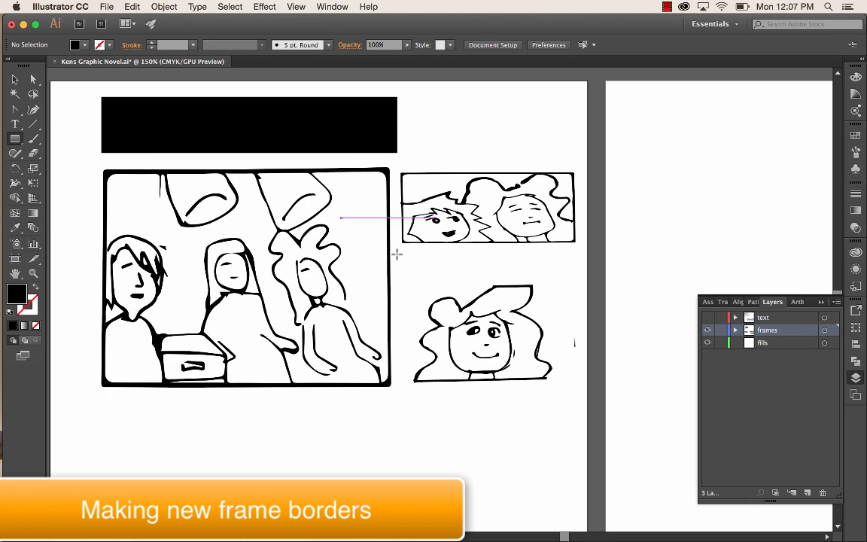
pyautogui.click(84, 45)
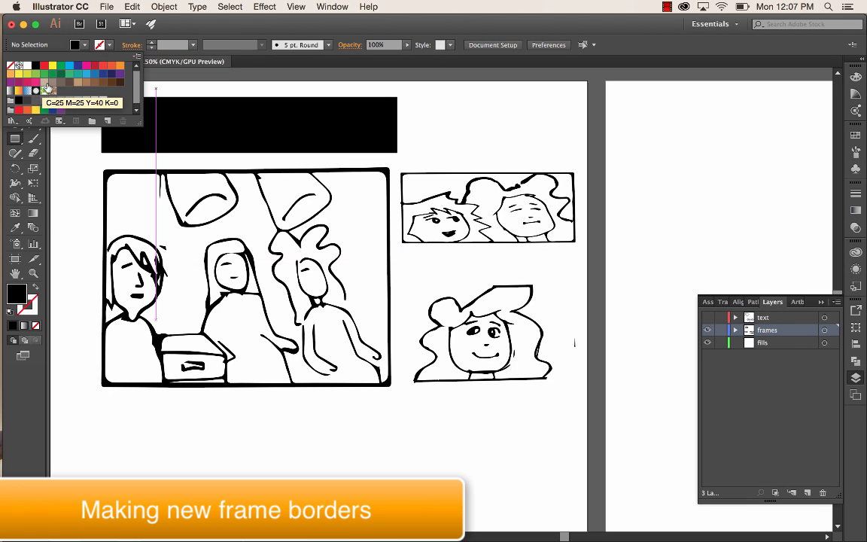
pyautogui.click(61, 82)
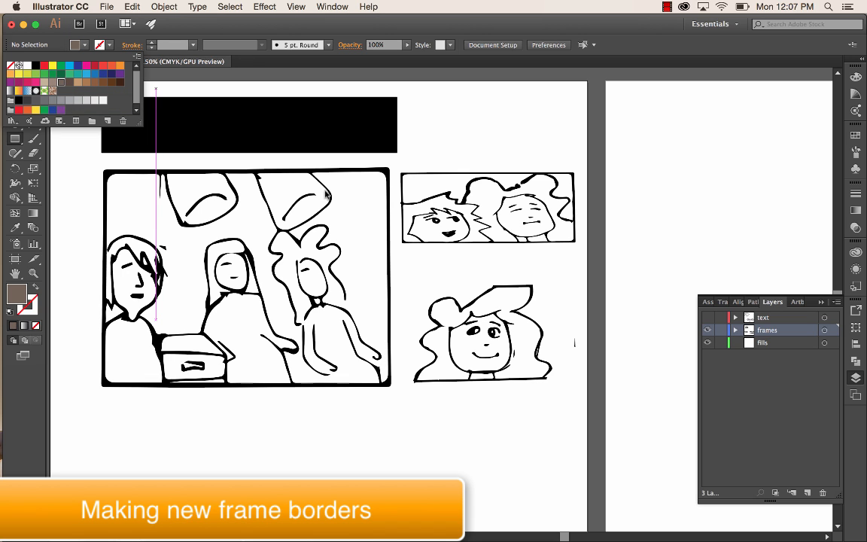
pyautogui.click(413, 276)
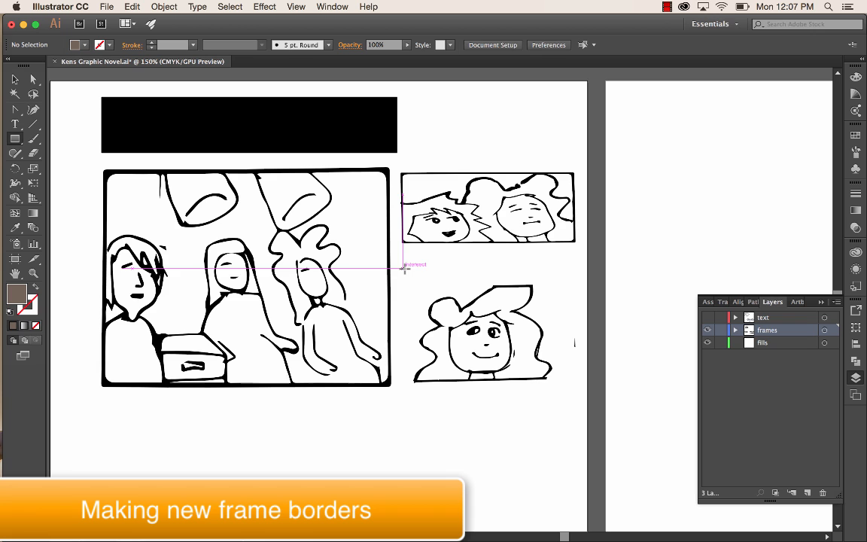
pyautogui.moveTo(402, 261); pyautogui.dragTo(567, 388)
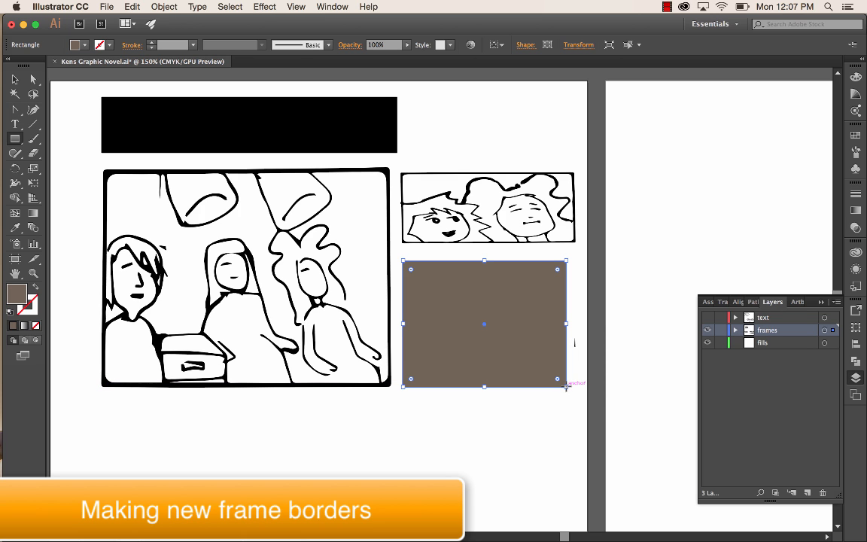
# - Move the new rectangle from the "frames" layer into the "fills" layer so that it sits behind the smiling woman
pyautogui.click(736, 332)
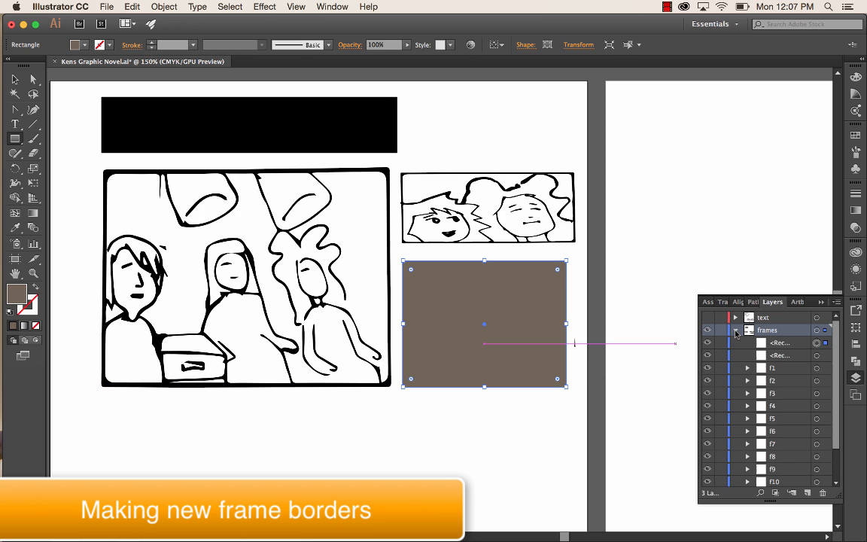
pyautogui.click(780, 345)
pyautogui.moveTo(776, 493); pyautogui.dragTo(772, 480)
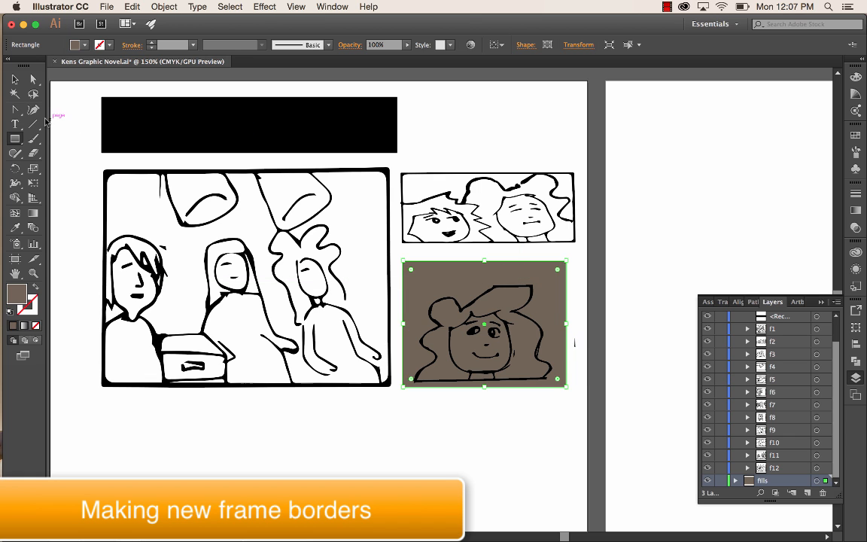
# - Give the rectangle a C=25 M=25 Y=40 K=0 fill and a black 3 pt stroke, and deselect it
pyautogui.click(84, 45)
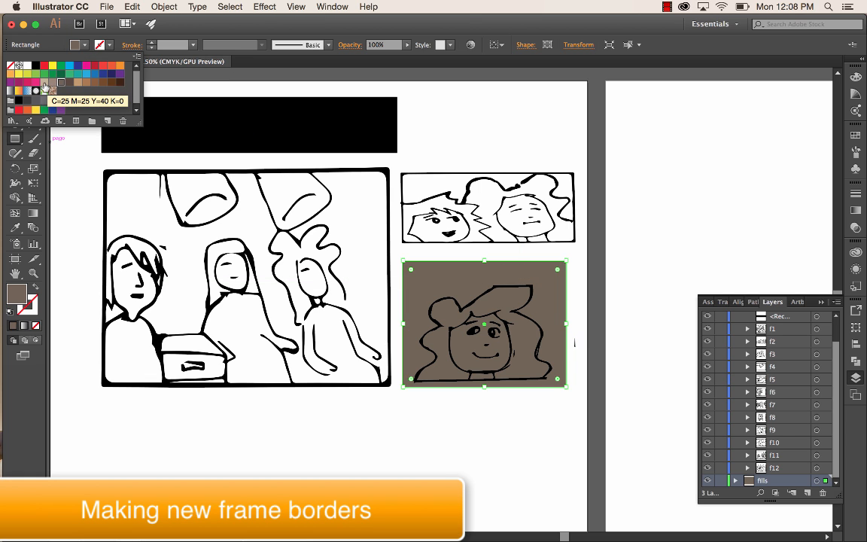
pyautogui.click(44, 82)
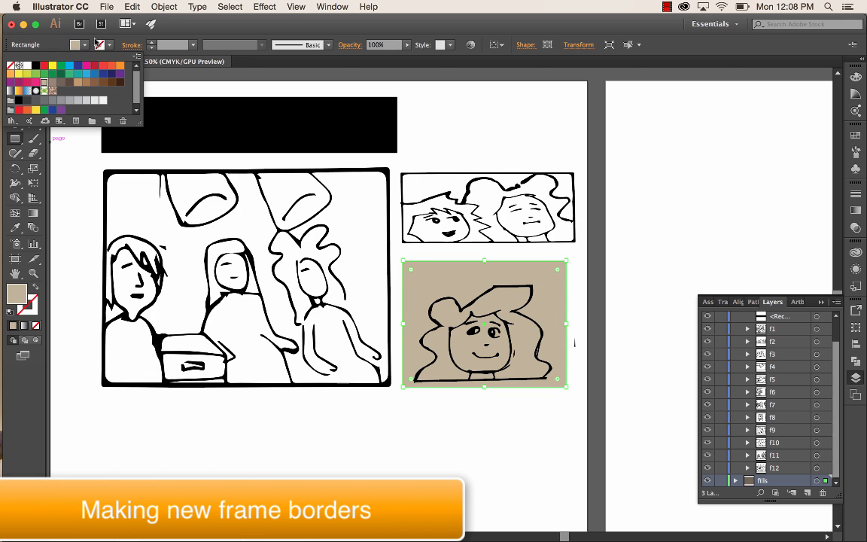
pyautogui.click(109, 45)
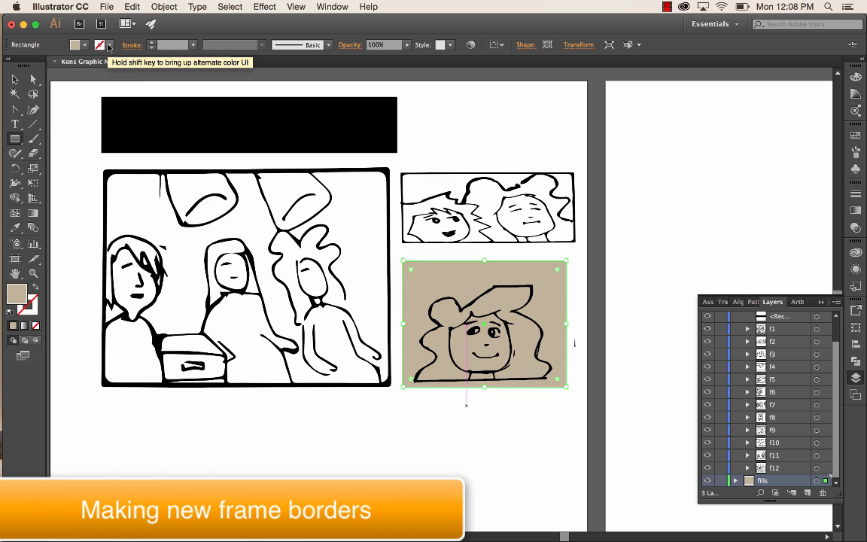
pyautogui.click(108, 45)
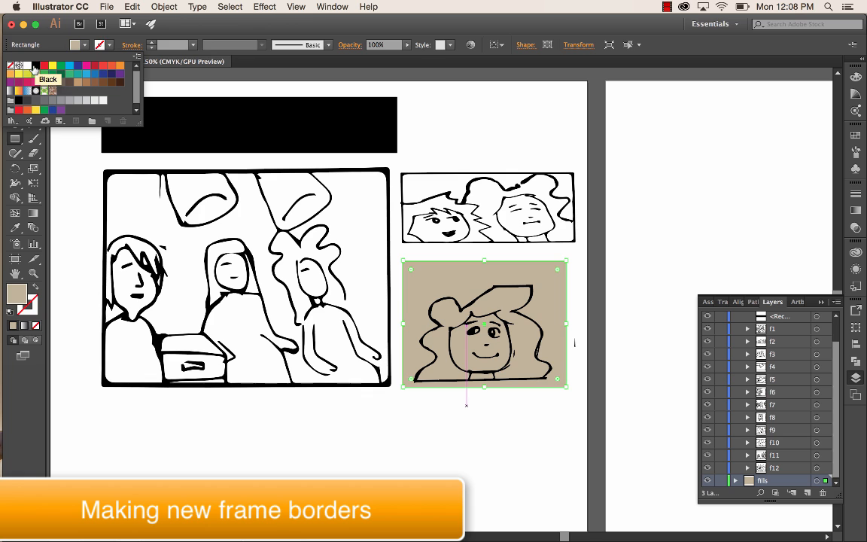
pyautogui.click(34, 66)
pyautogui.click(152, 44)
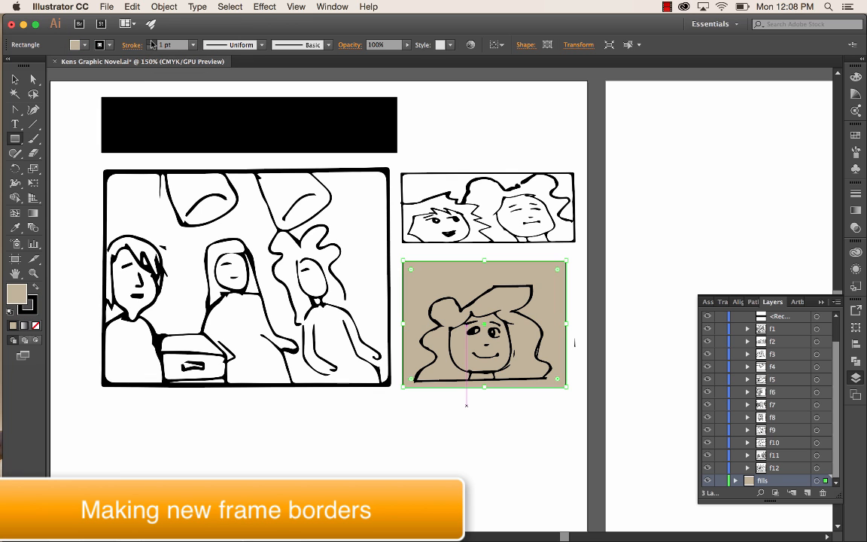
pyautogui.click(152, 43)
pyautogui.click(152, 42)
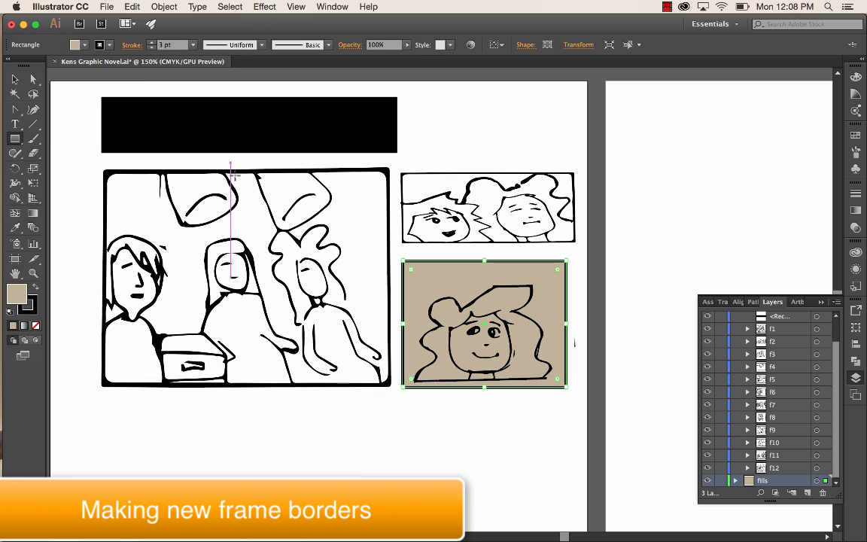
pyautogui.click(15, 79)
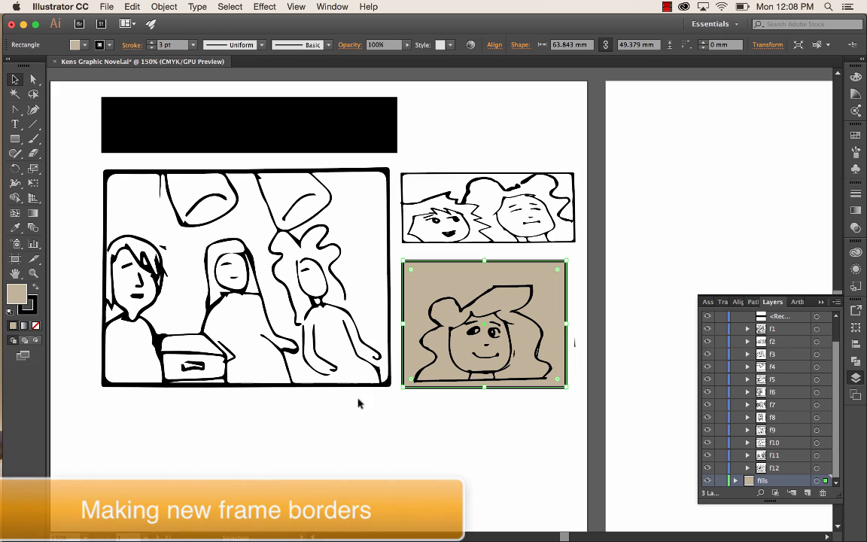
pyautogui.click(463, 418)
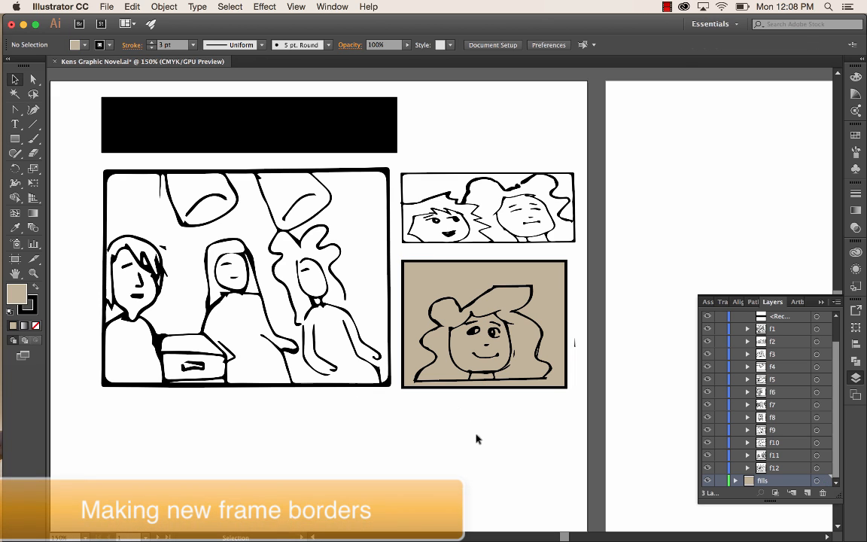
# - Link the corner radii of the beige rectangle and increase them to round all four corners equally
pyautogui.click(448, 263)
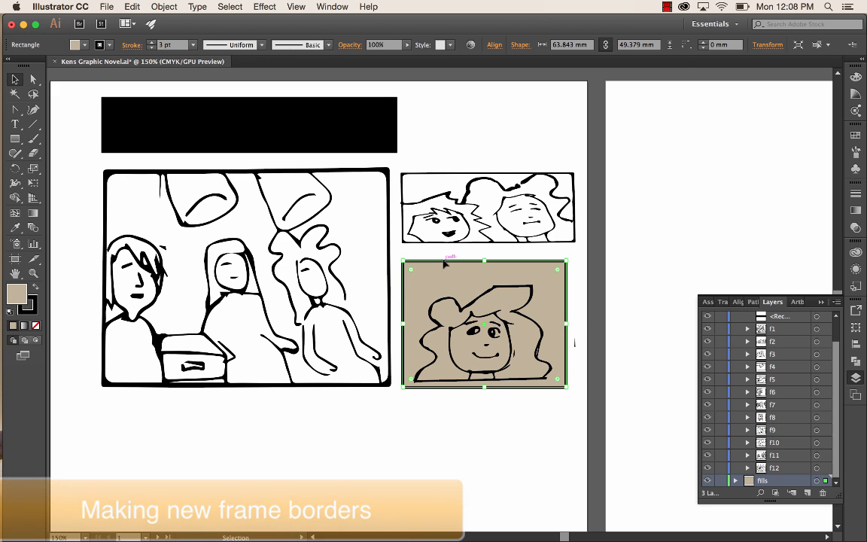
pyautogui.click(521, 45)
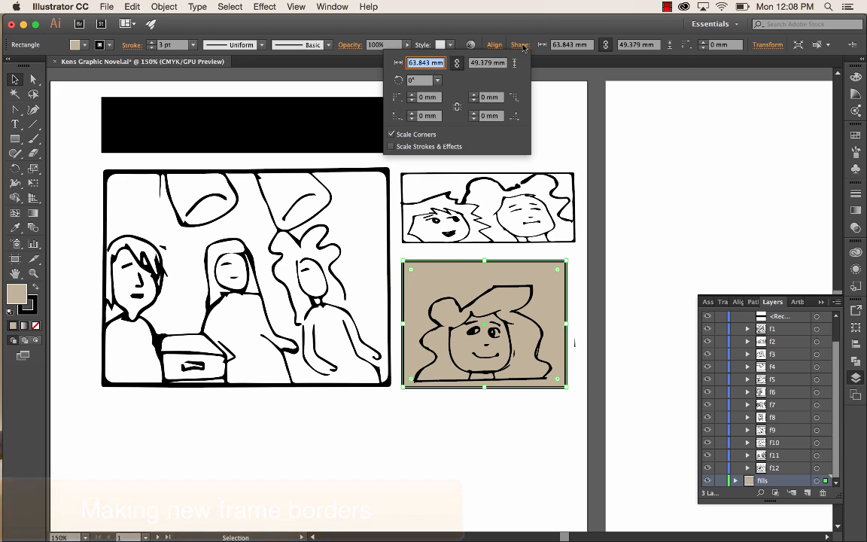
pyautogui.click(457, 106)
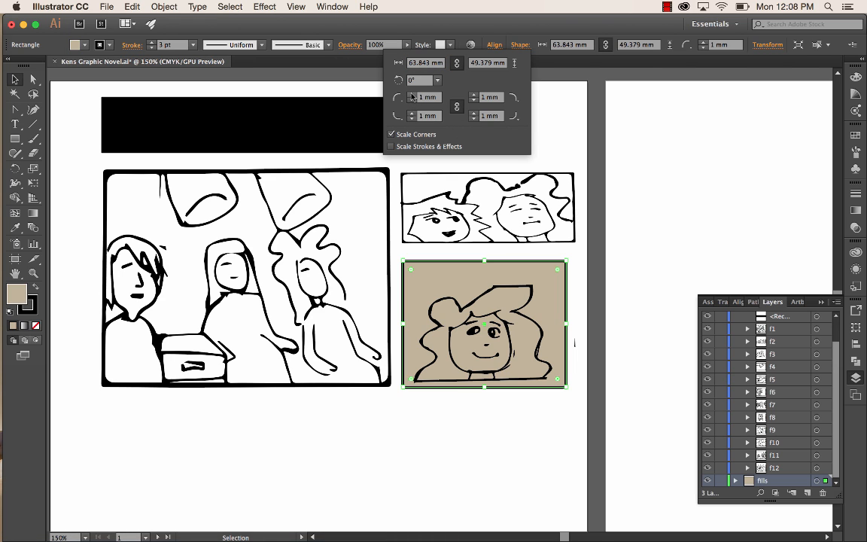
pyautogui.click(412, 96)
pyautogui.click(412, 95)
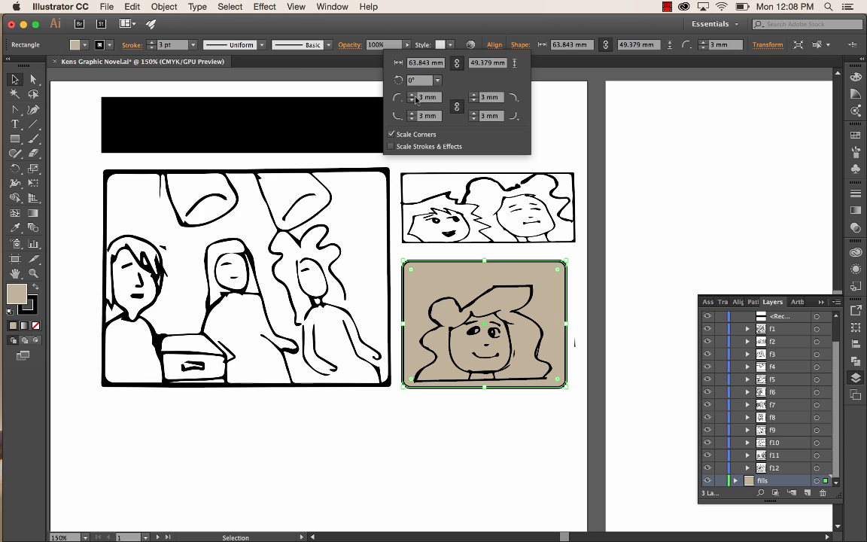
pyautogui.click(569, 149)
pyautogui.click(511, 447)
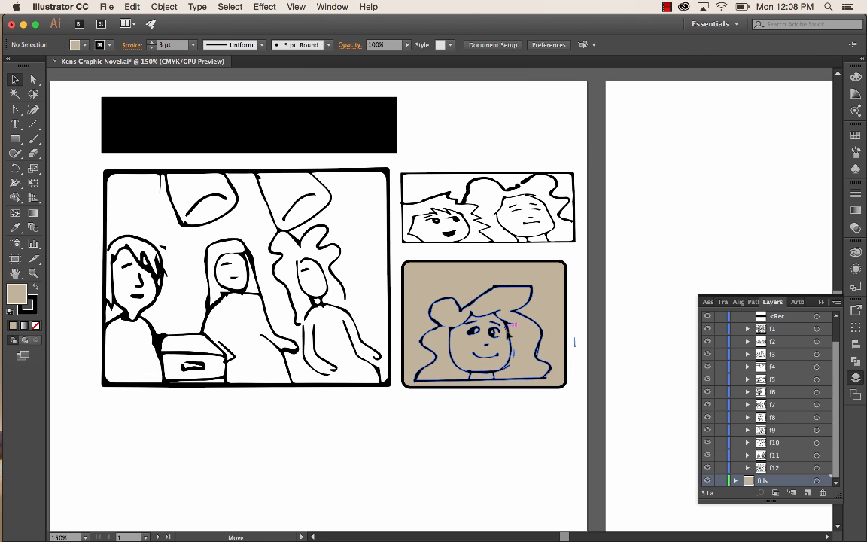
# - Position the smiling woman so her drawing's base line meets the new frame's lower border, and show the "text" layer
pyautogui.moveTo(494, 333); pyautogui.dragTo(494, 346)
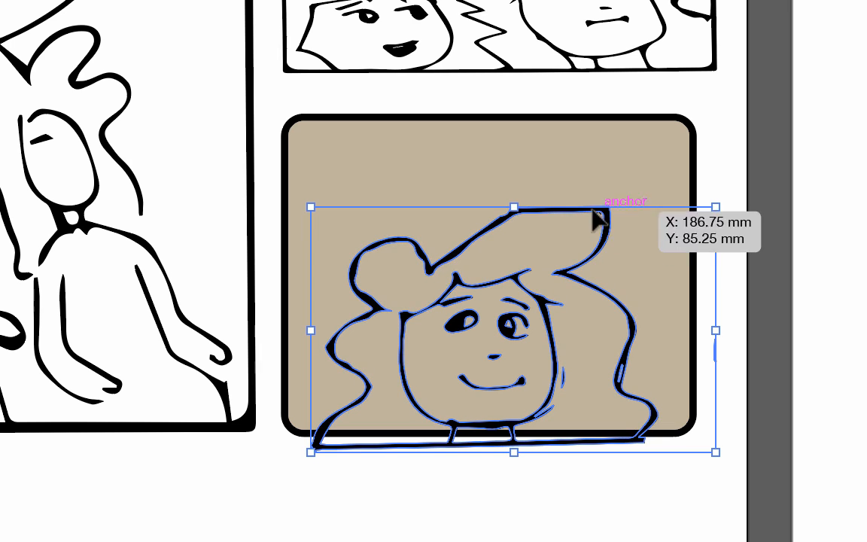
pyautogui.moveTo(607, 213); pyautogui.dragTo(610, 200)
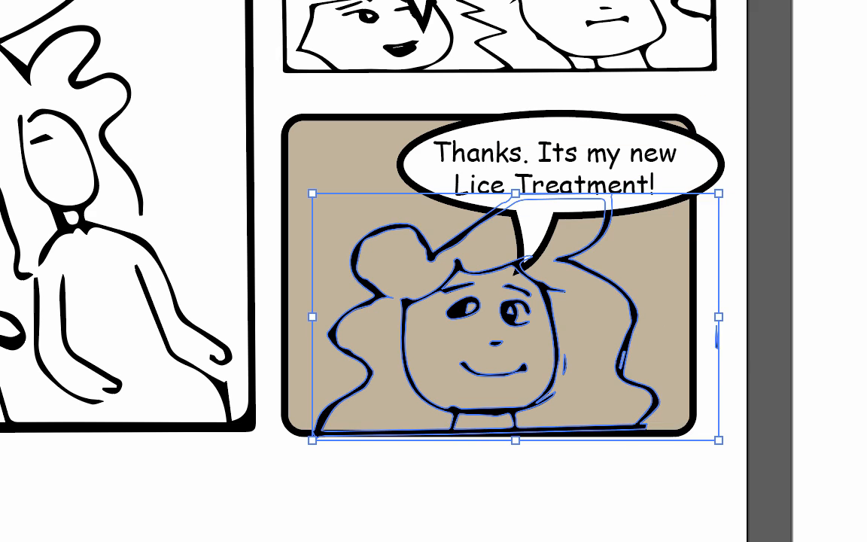
pyautogui.click(828, 45)
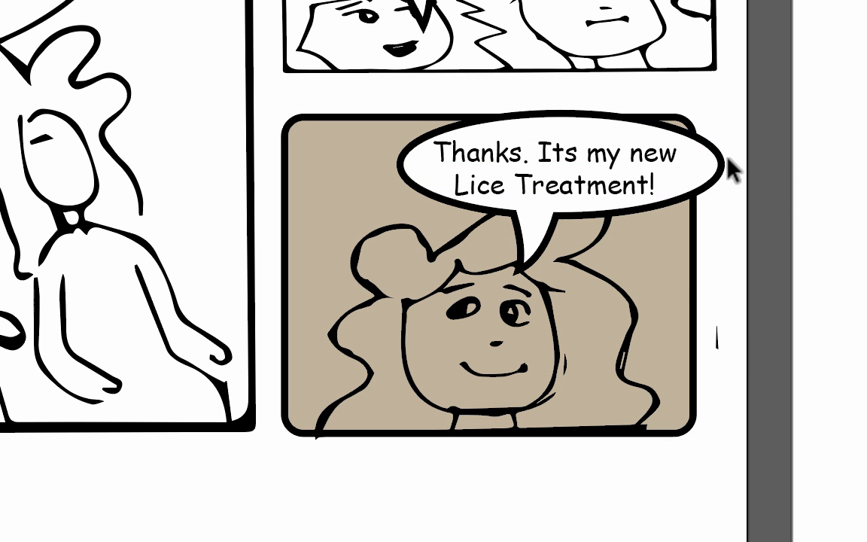
# - Move the "Lice Treatment" speech bubble inside the beige frame and centre its text within the bubble
pyautogui.moveTo(723, 168); pyautogui.dragTo(663, 170)
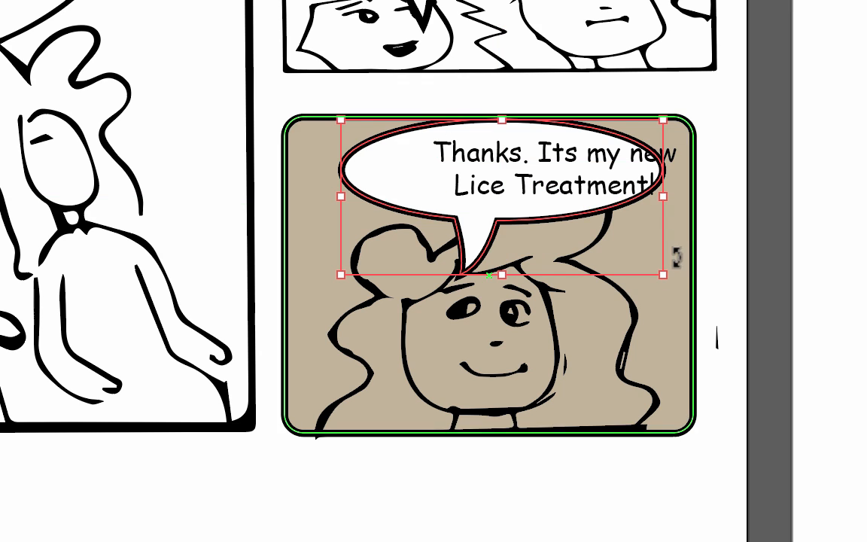
pyautogui.click(612, 173)
pyautogui.moveTo(614, 170); pyautogui.dragTo(562, 176)
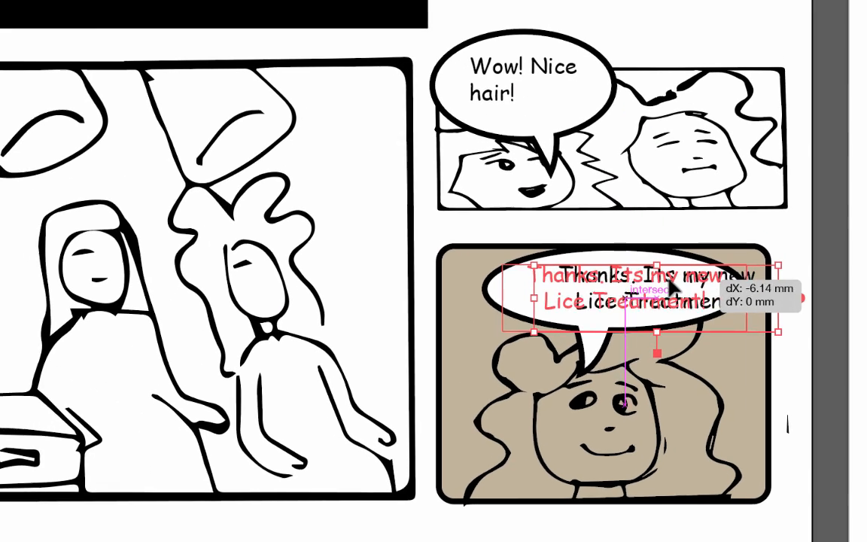
pyautogui.moveTo(665, 291); pyautogui.dragTo(666, 292)
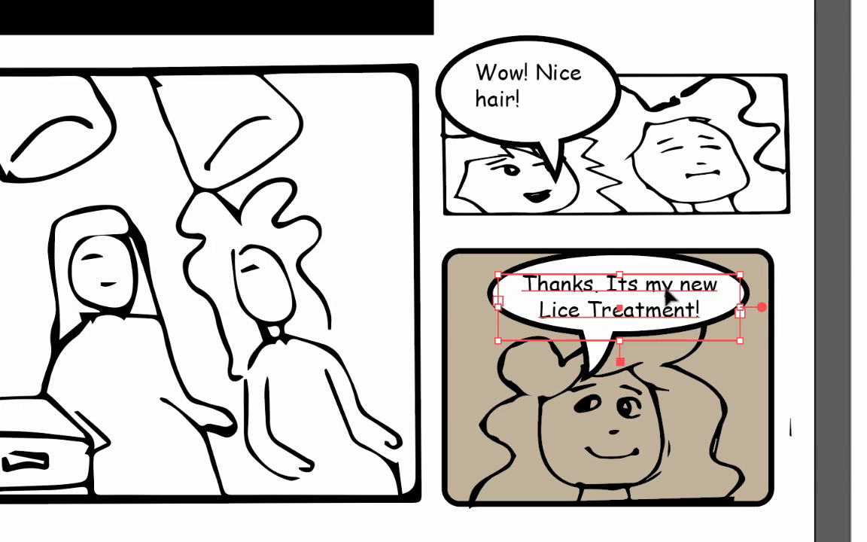
# - Raise the upper edge of the beige frame to leave more room above the speech bubble, and deselect it
pyautogui.click(719, 251)
pyautogui.moveTo(612, 244); pyautogui.dragTo(607, 235)
pyautogui.click(631, 525)
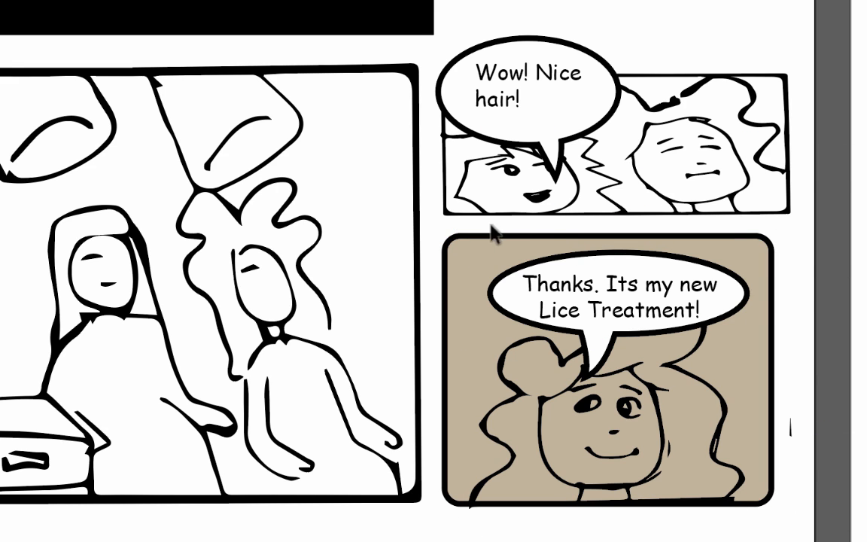
# - Narrow the "Wow! Nice hair!" frame from its outer side to roughly match the width of the beige frame below
pyautogui.click(784, 154)
pyautogui.moveTo(789, 139); pyautogui.dragTo(767, 143)
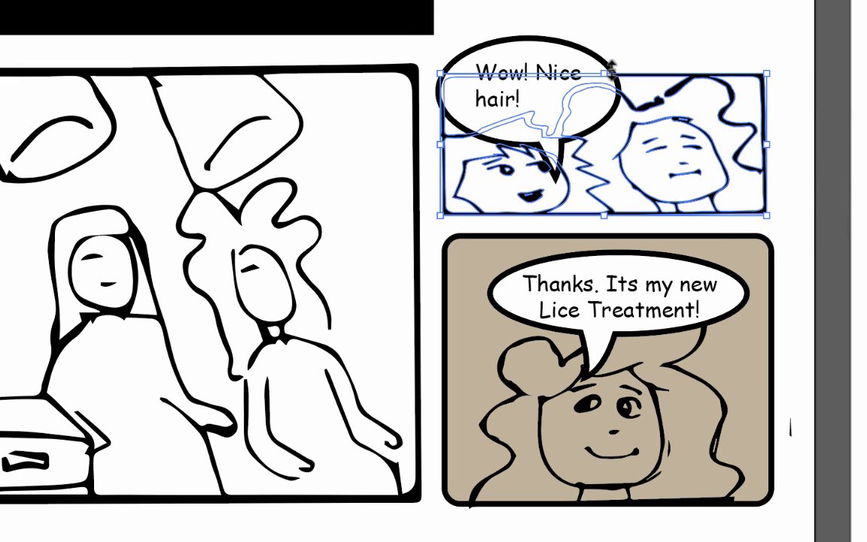
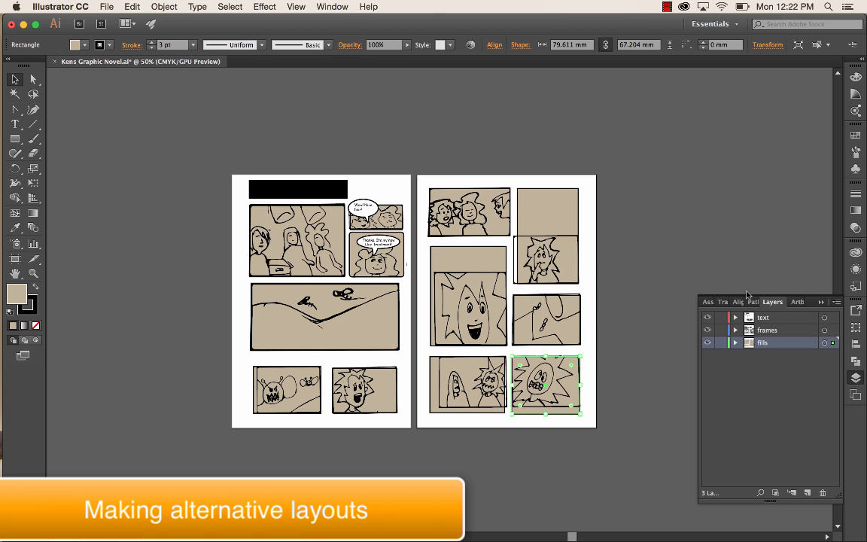
# - Create a new layer above the "text" layer and name it "layout 1"
pyautogui.click(767, 319)
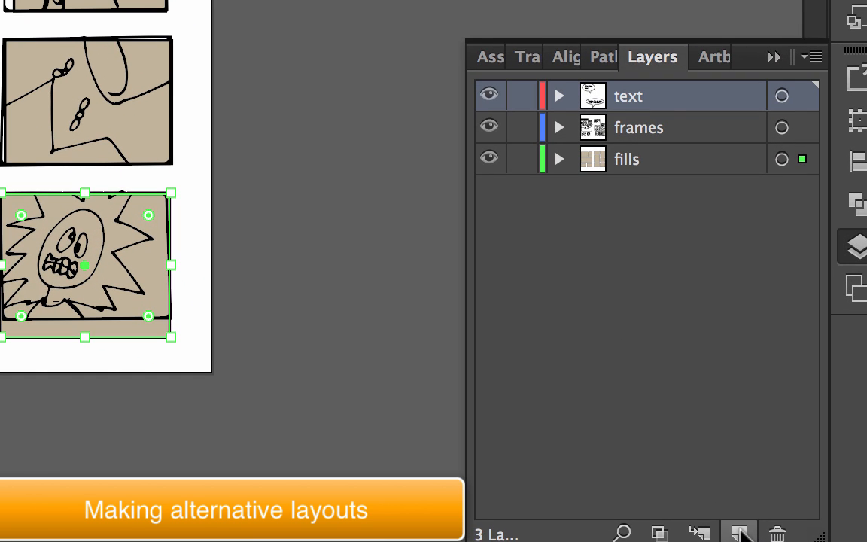
pyautogui.click(739, 532)
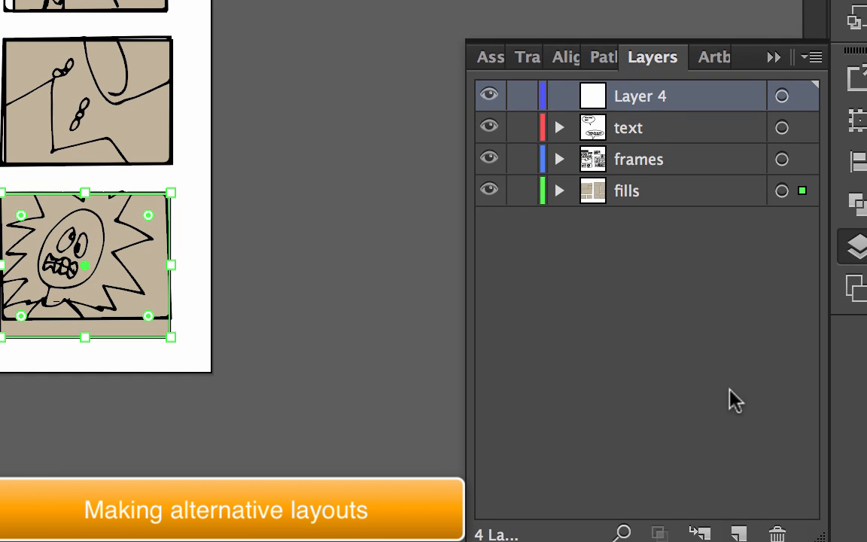
pyautogui.doubleClick(640, 96)
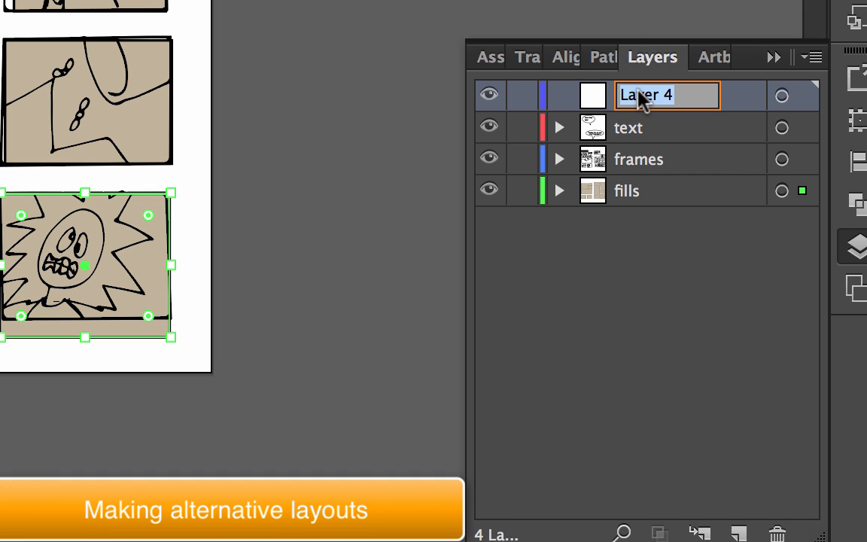
pyautogui.write('layout 1')
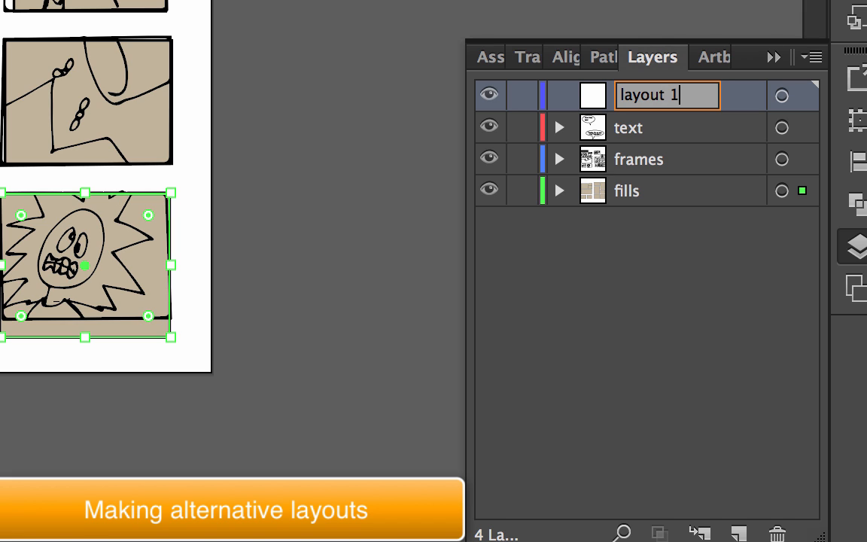
pyautogui.press('Return')
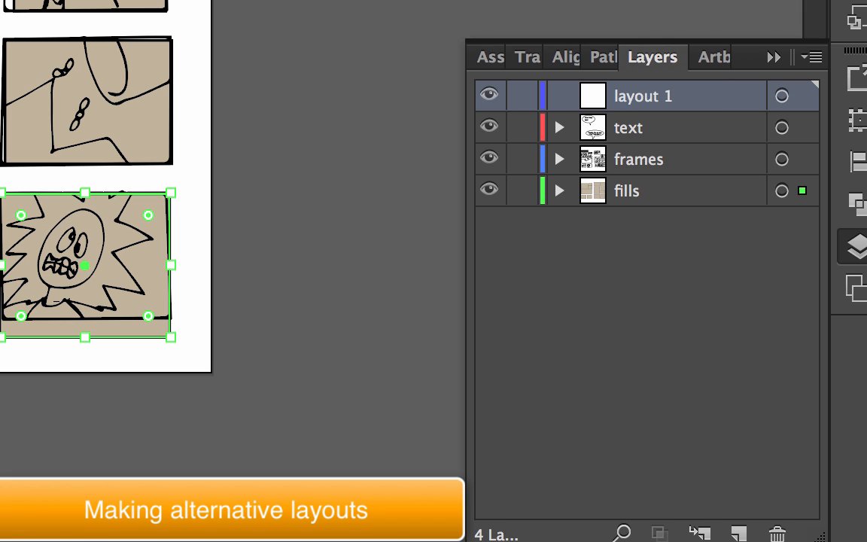
# - Move the "text", "frames" and "fills" layers into "layout 1" as sublayers, and collapse it
pyautogui.click(637, 193)
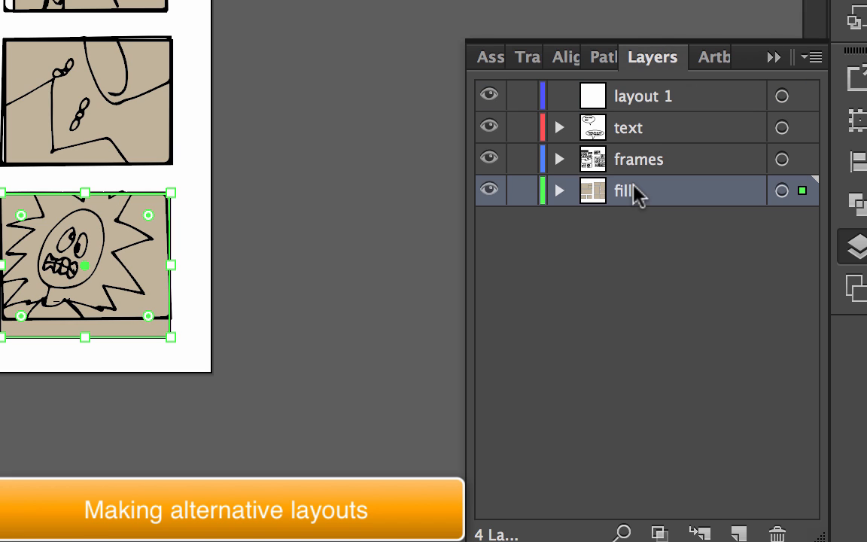
pyautogui.keyDown('shift'); pyautogui.click(635, 129); pyautogui.keyUp('shift')
pyautogui.moveTo(634, 129); pyautogui.dragTo(639, 99)
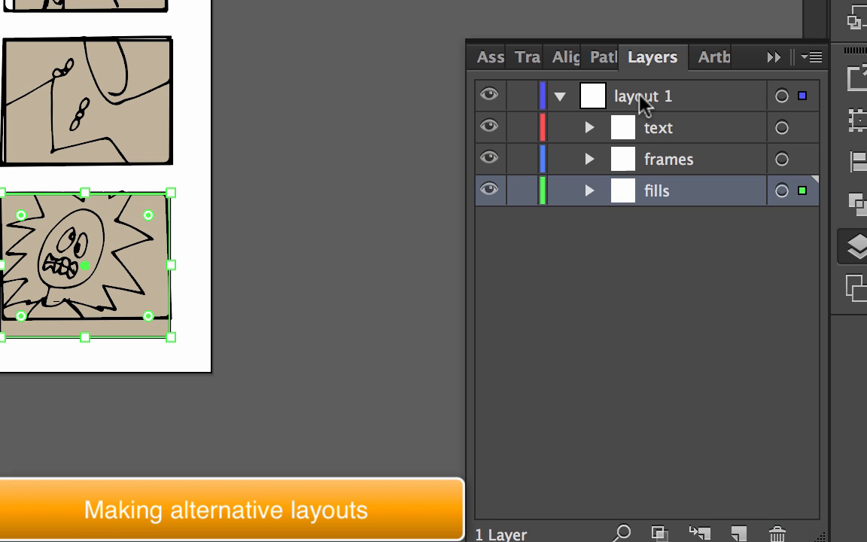
pyautogui.click(561, 97)
# - Duplicate the "layout 1" layer with its sublayers and rename the copy "layout 2"
pyautogui.moveTo(673, 100); pyautogui.dragTo(739, 532)
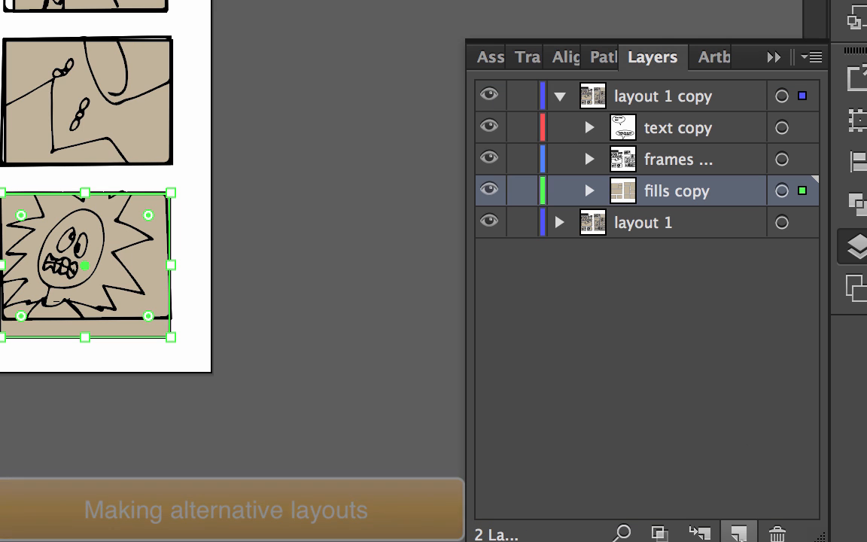
pyautogui.doubleClick(678, 100)
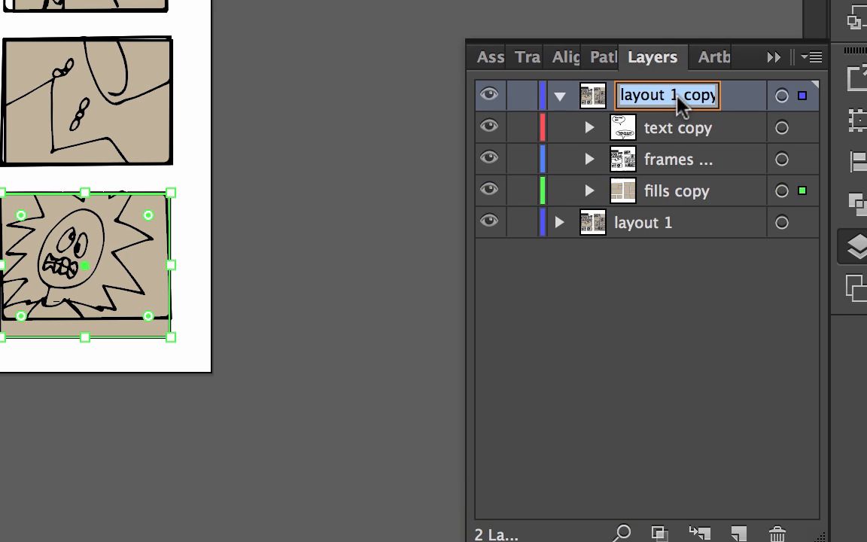
pyautogui.click(669, 94)
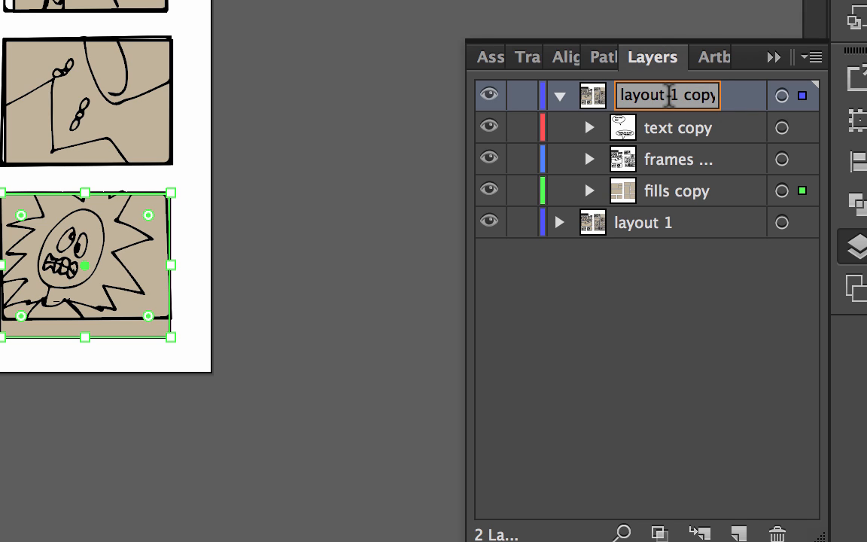
pyautogui.moveTo(669, 96); pyautogui.dragTo(726, 105)
pyautogui.write('2')
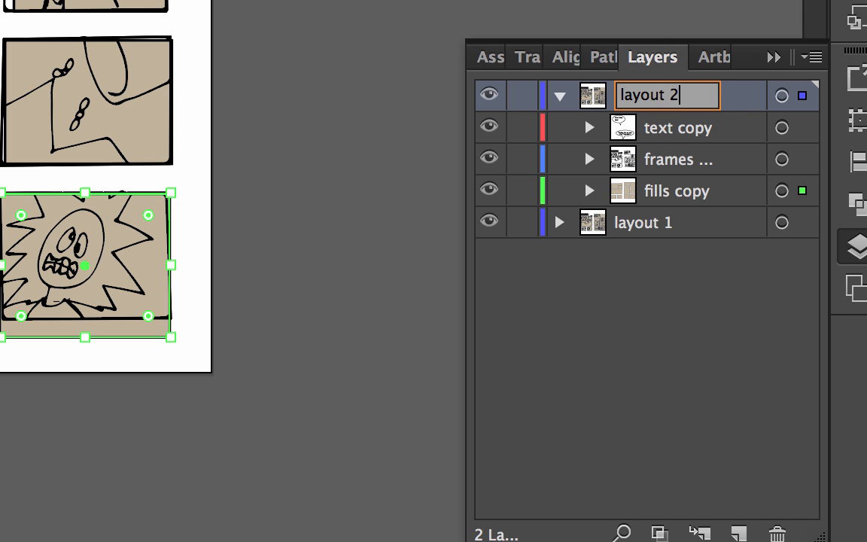
pyautogui.press('Return')
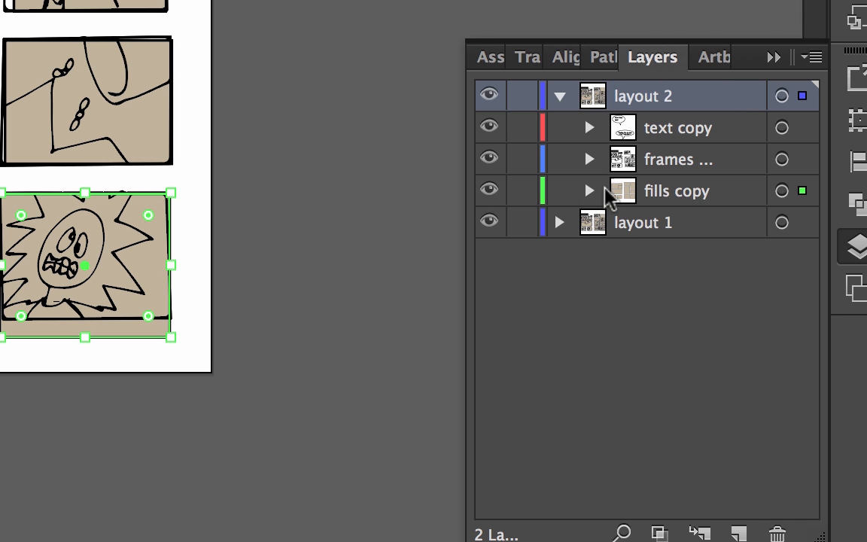
# - Lock and hide the "layout 1" layer, and leave "layout 2" expanded to show its sublayers
pyautogui.click(563, 94)
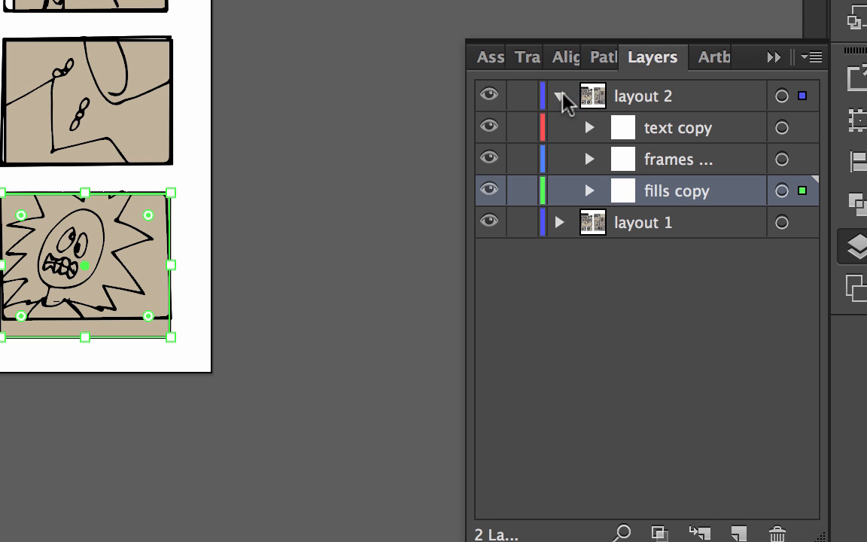
pyautogui.click(561, 97)
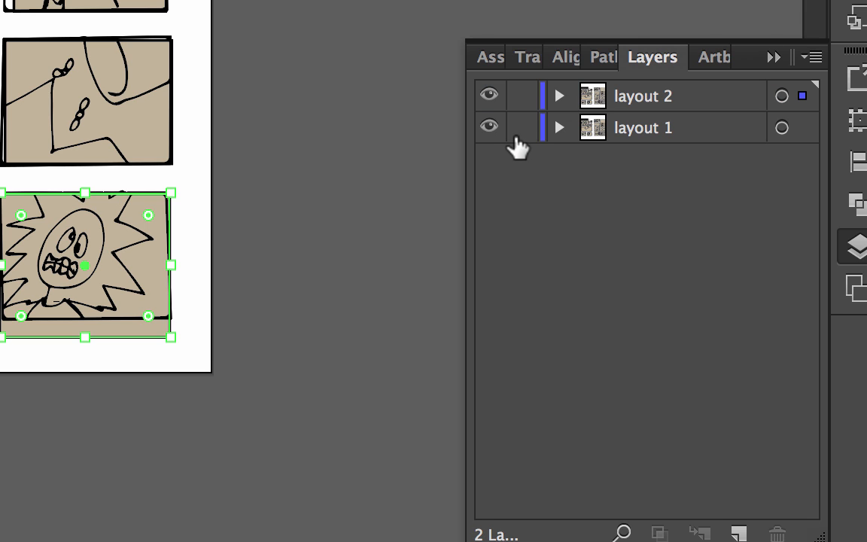
pyautogui.click(522, 128)
pyautogui.click(489, 128)
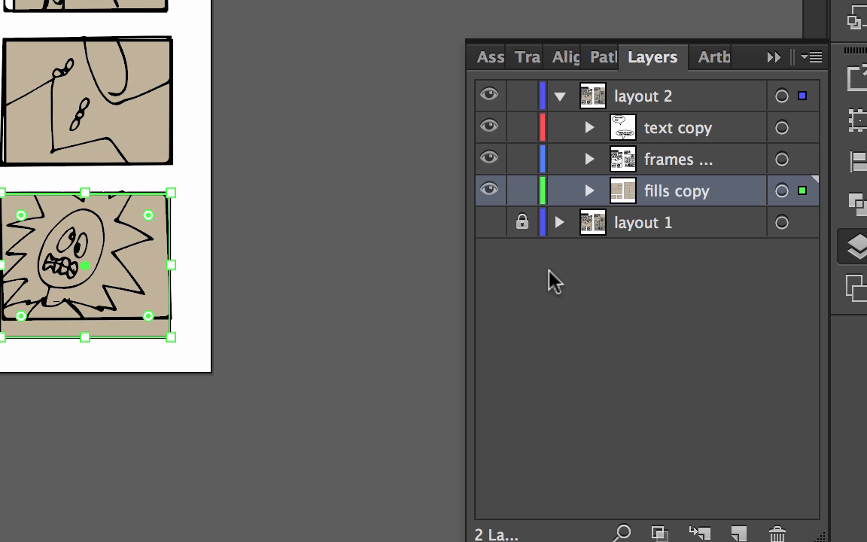
pyautogui.click(560, 96)
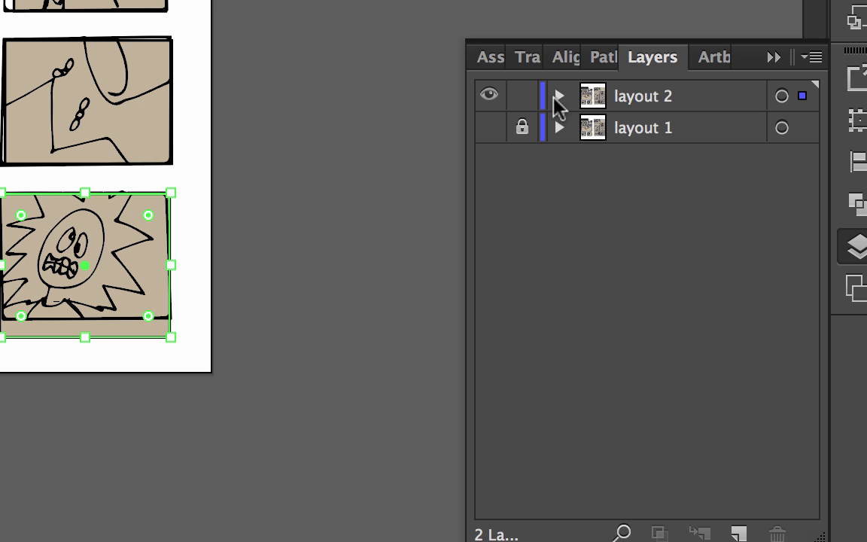
pyautogui.click(558, 98)
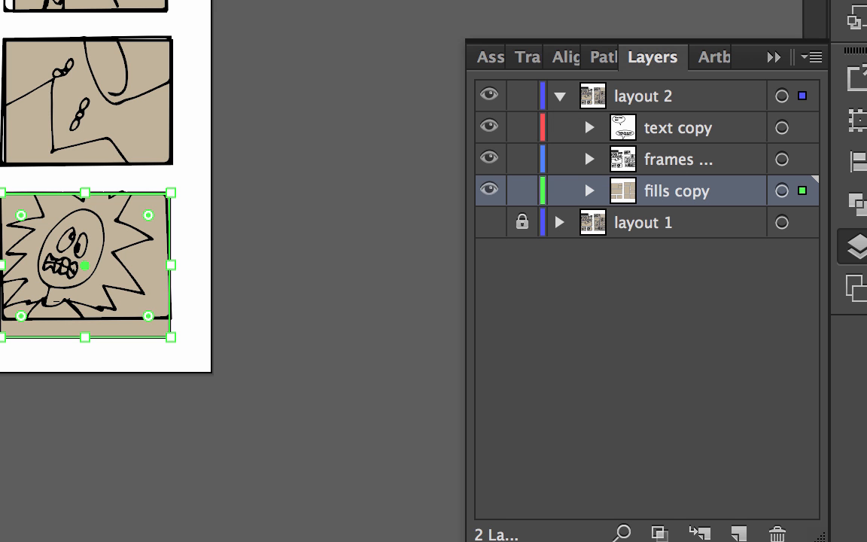
# - Narrow the drawing of the standing people on the first page by moving its inner side to about two-thirds of its fill's width
pyautogui.click(328, 242)
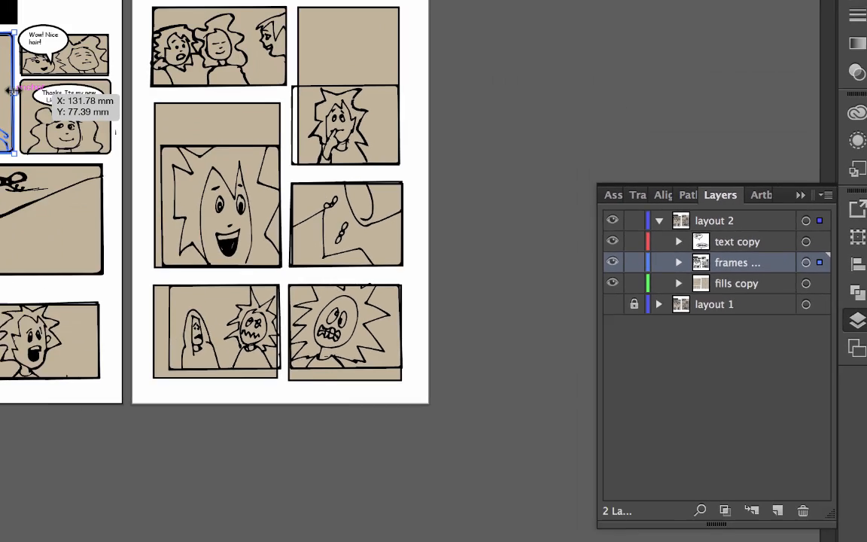
pyautogui.moveTo(344, 240); pyautogui.dragTo(317, 238)
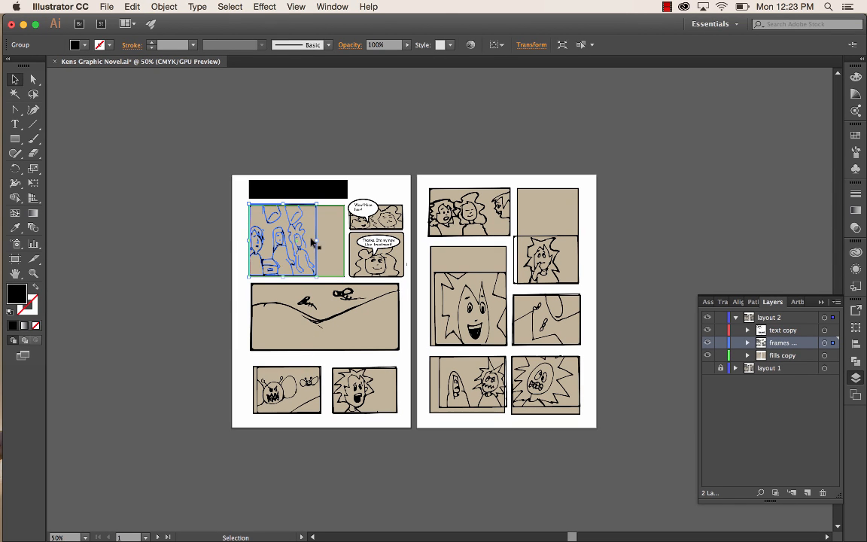
pyautogui.click(344, 196)
pyautogui.click(354, 209)
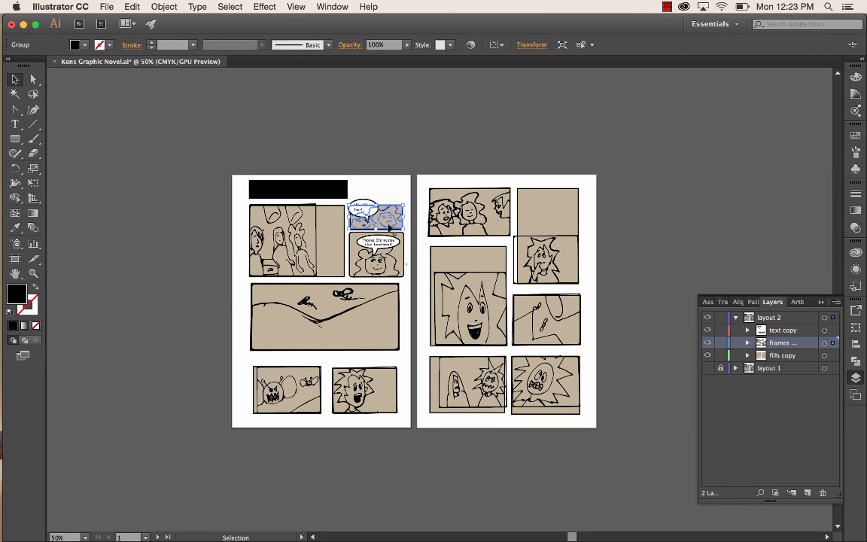
# - Narrow the wide flying-lice drawing on the first page to about 60% of its width, and narrow its beige fill rectangle to match
pyautogui.click(374, 292)
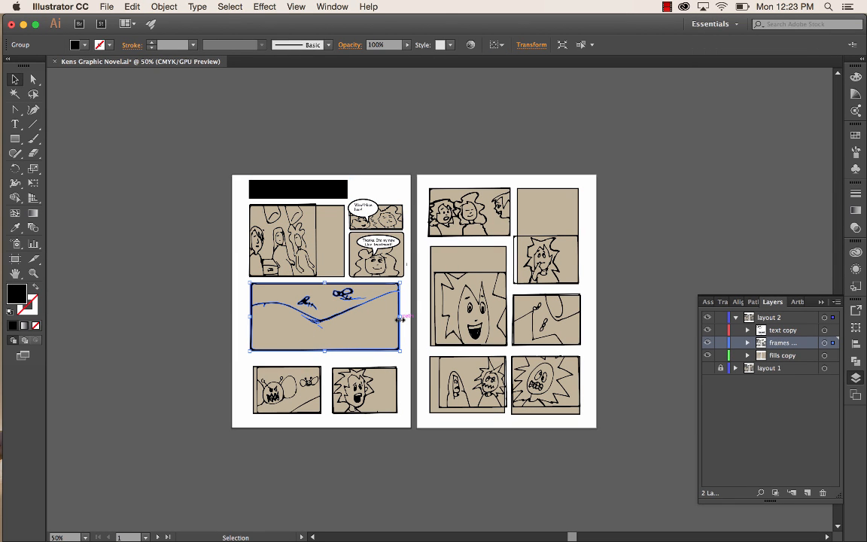
pyautogui.moveTo(399, 316); pyautogui.dragTo(337, 316)
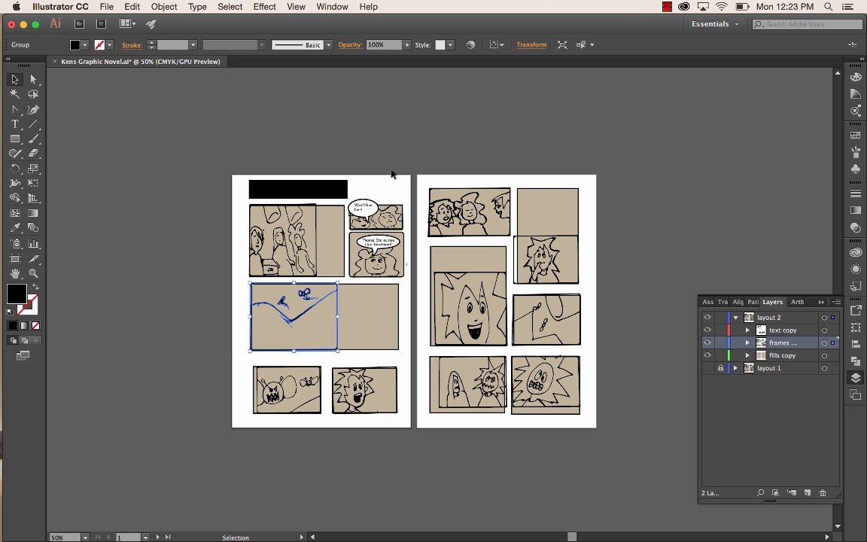
pyautogui.click(395, 329)
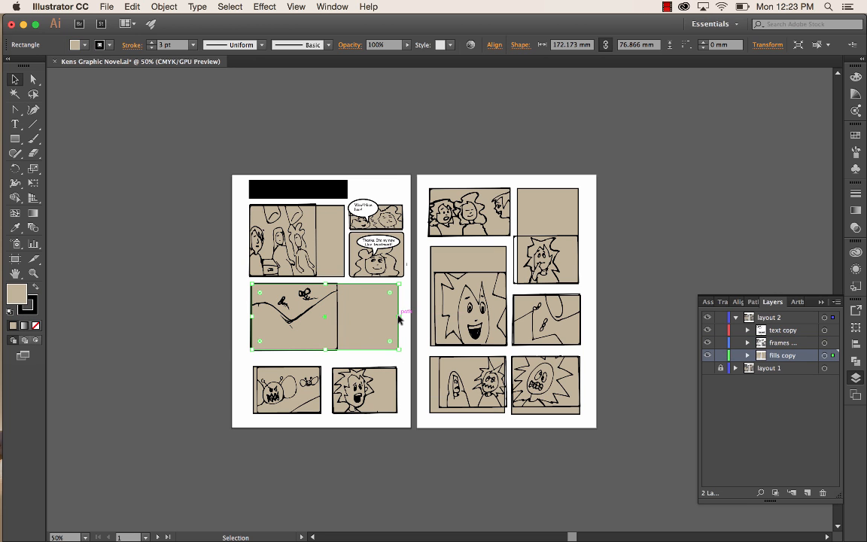
pyautogui.moveTo(400, 319); pyautogui.dragTo(335, 320)
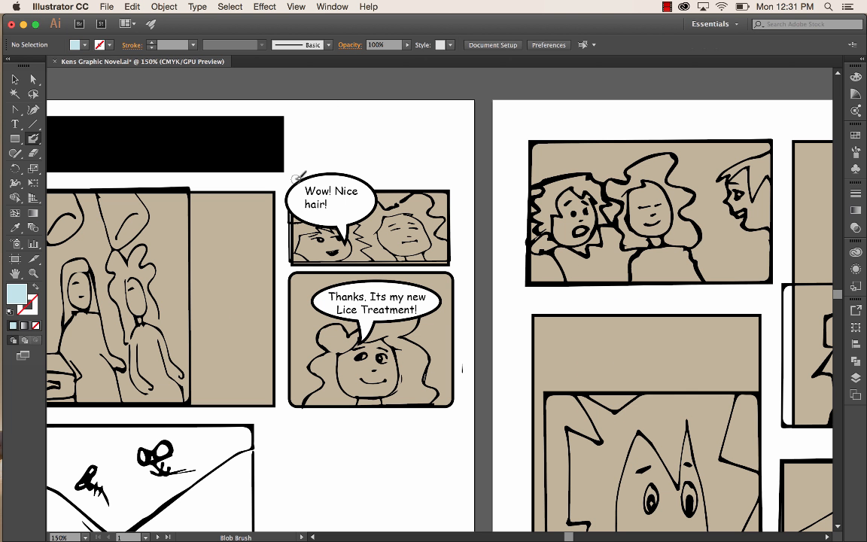
# - Open the Skintones swatch library and set the fill to a muted brown skin tone for colouring the "Lice Treatment" frame
pyautogui.press('super+1')
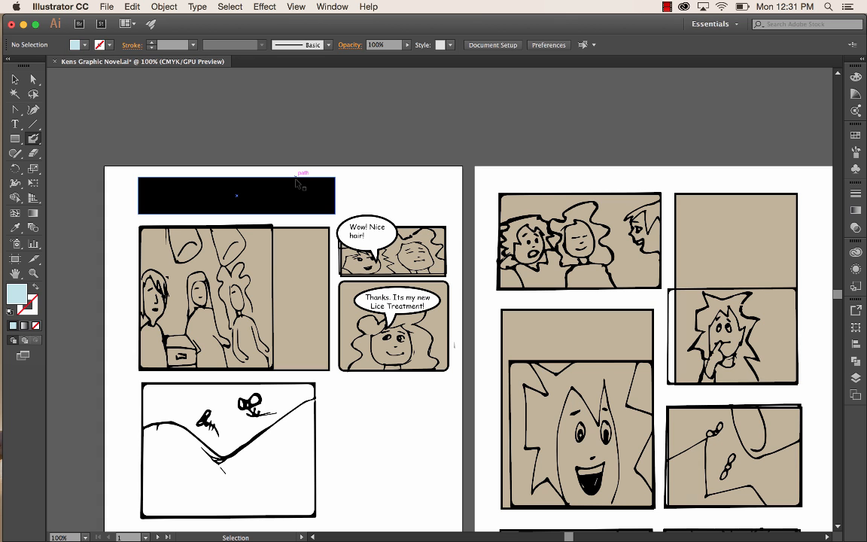
pyautogui.press('super+equal')
pyautogui.press('super+equal')
pyautogui.press('super+equal')
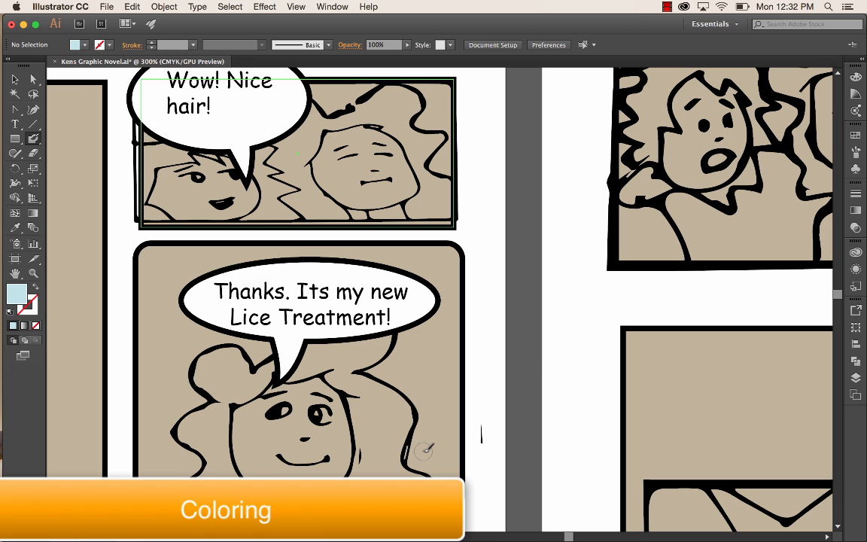
pyautogui.scroll(-1, 426, 450)
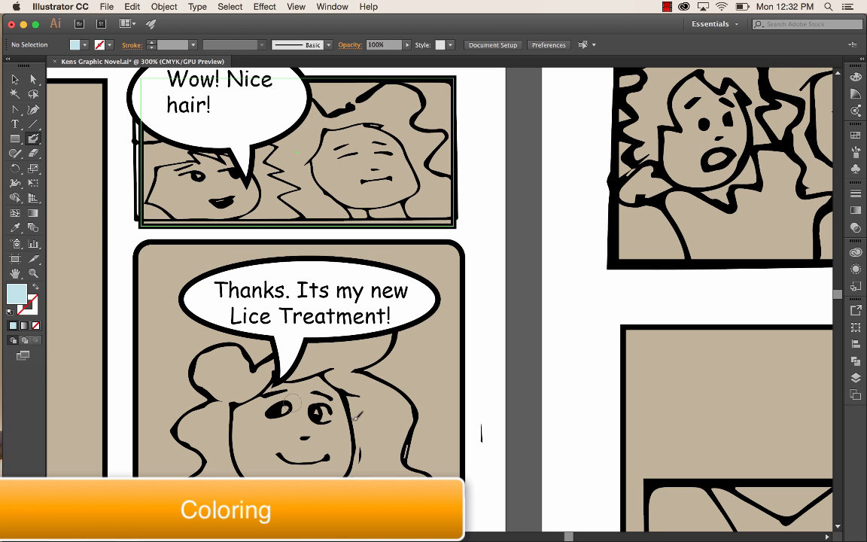
pyautogui.hscroll(-5, 400, 271)
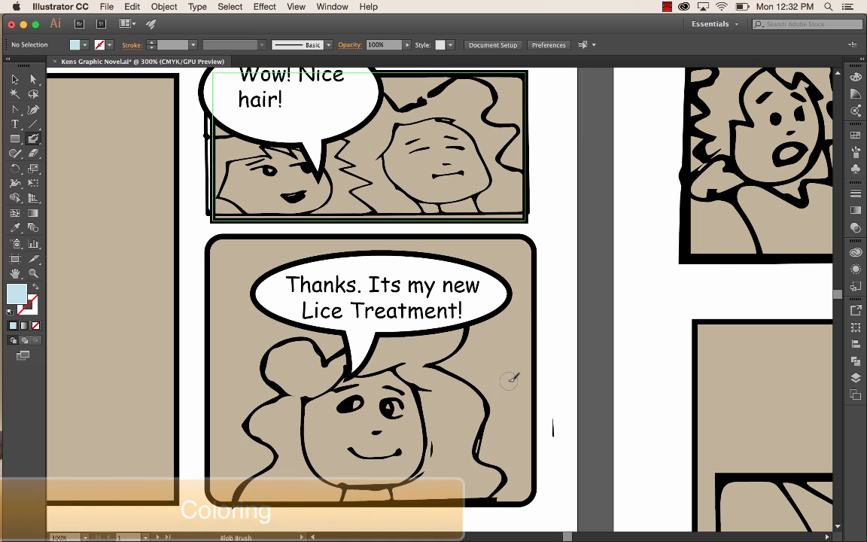
pyautogui.scroll(-1, 516, 403)
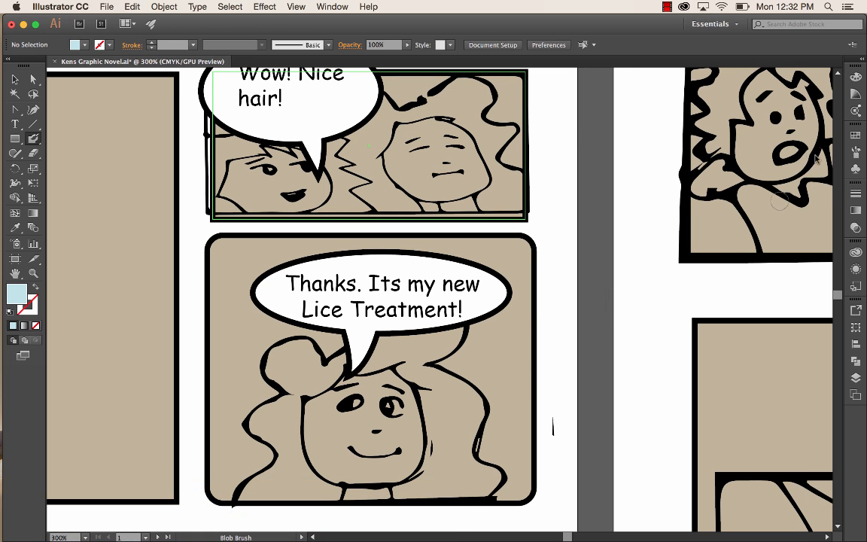
pyautogui.click(857, 136)
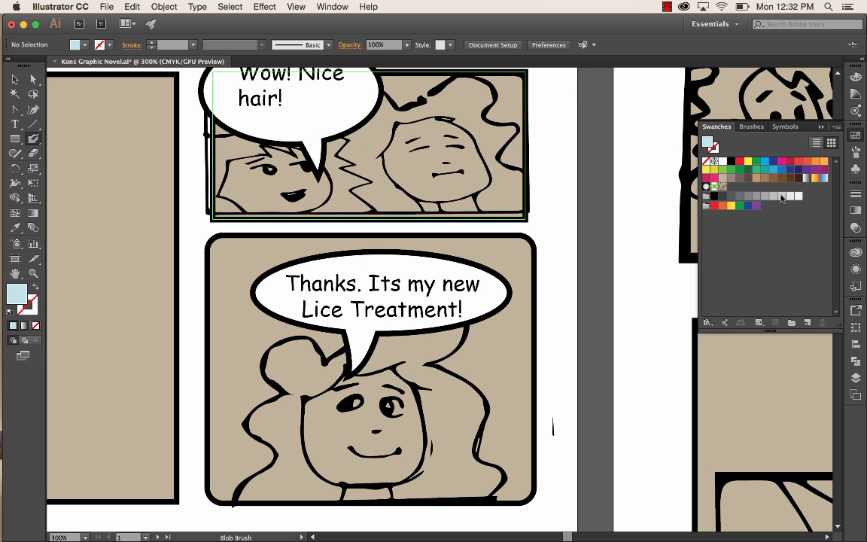
pyautogui.click(708, 323)
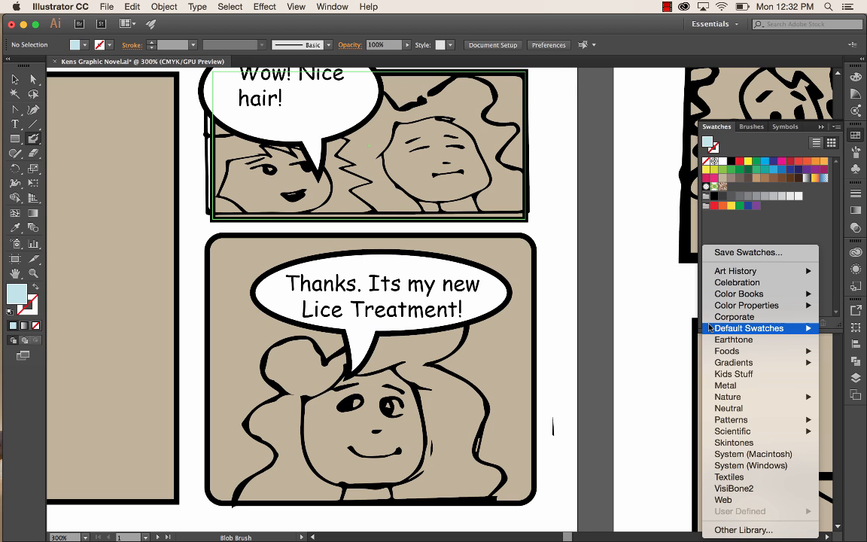
pyautogui.click(741, 444)
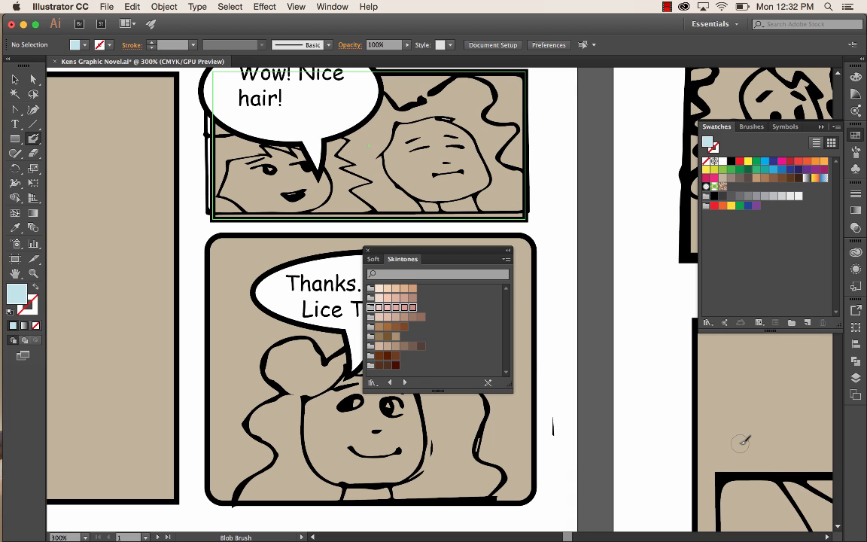
pyautogui.click(406, 320)
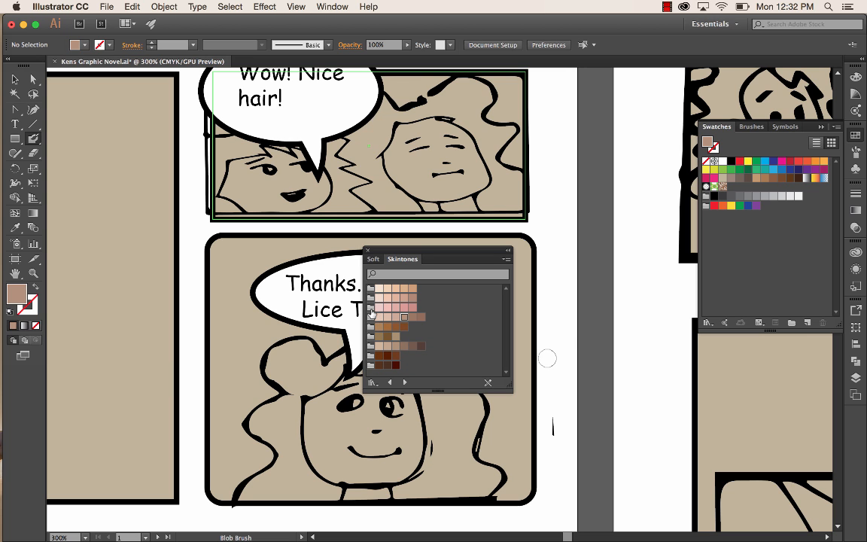
# - Add the third, pinkish skin-tone colour group to the document swatches, and show the Soft swatch library
pyautogui.click(372, 313)
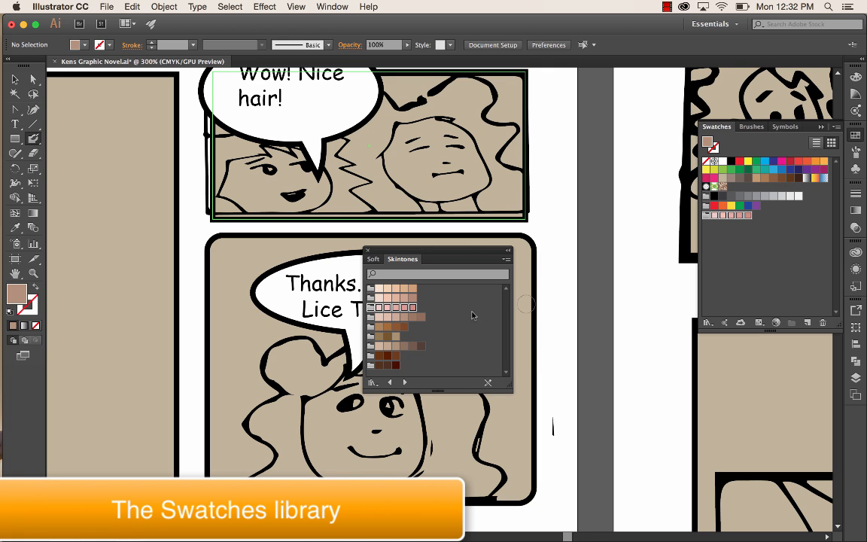
pyautogui.click(374, 259)
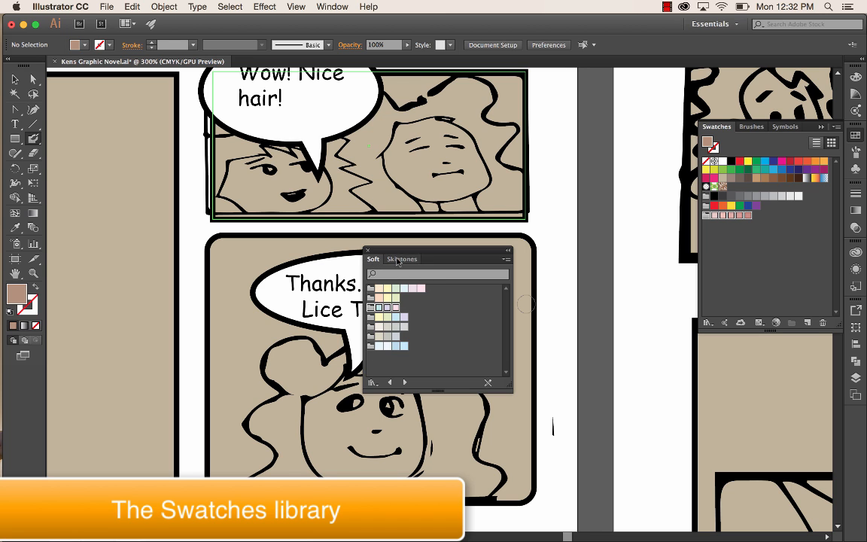
# - Add the third colour group of the Soft swatch library to the document swatches and close the library
pyautogui.click(372, 383)
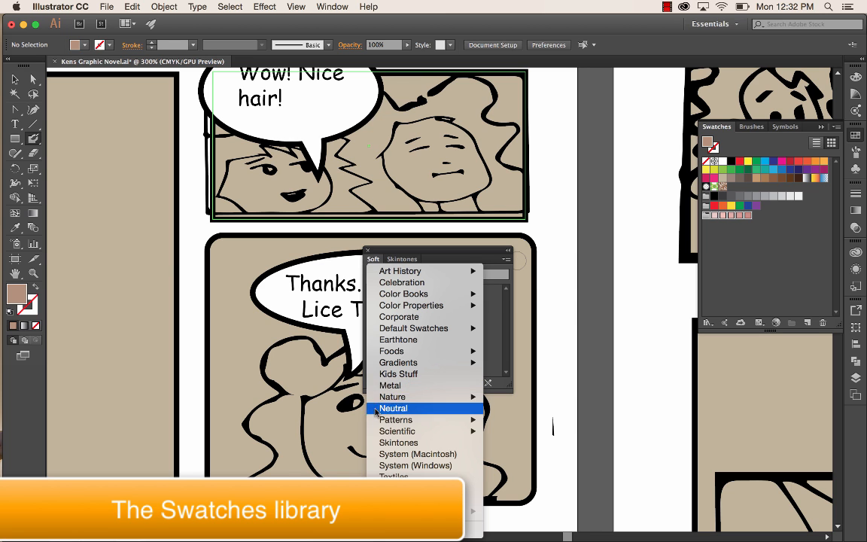
pyautogui.moveTo(397, 364)
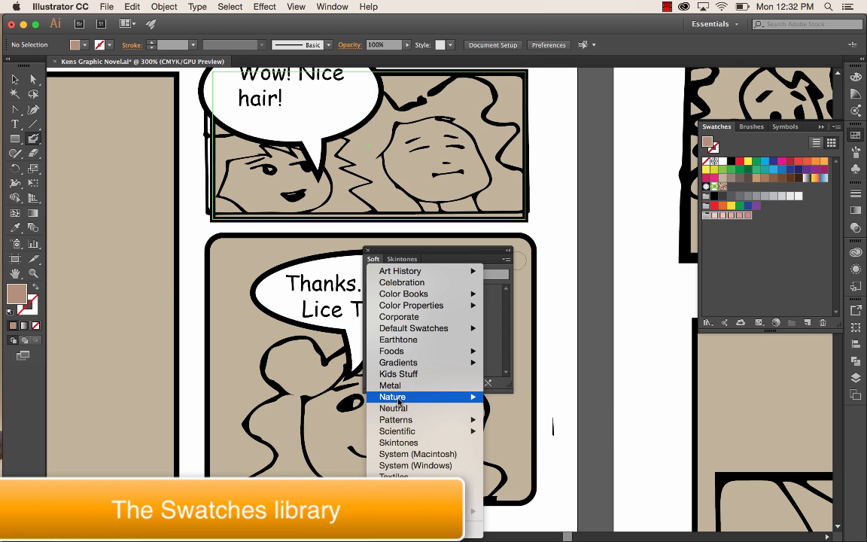
pyautogui.moveTo(405, 308)
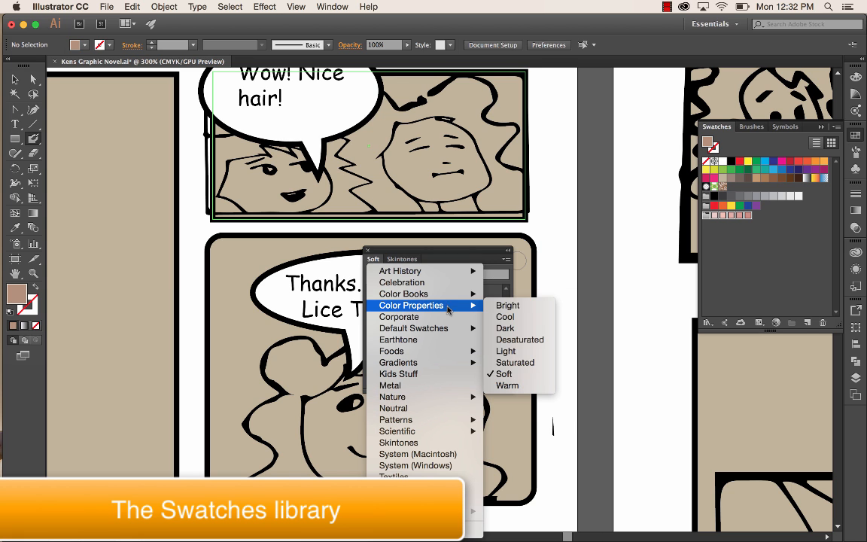
pyautogui.click(505, 374)
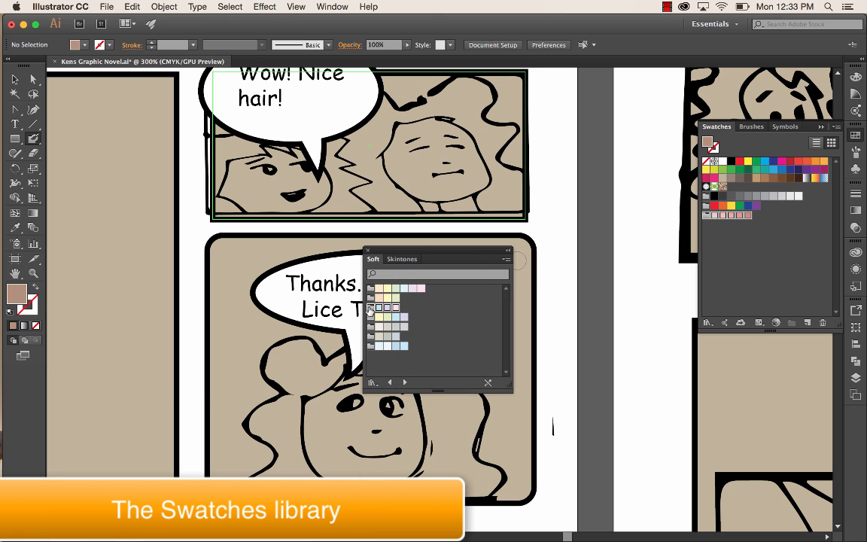
pyautogui.moveTo(370, 310); pyautogui.dragTo(717, 242)
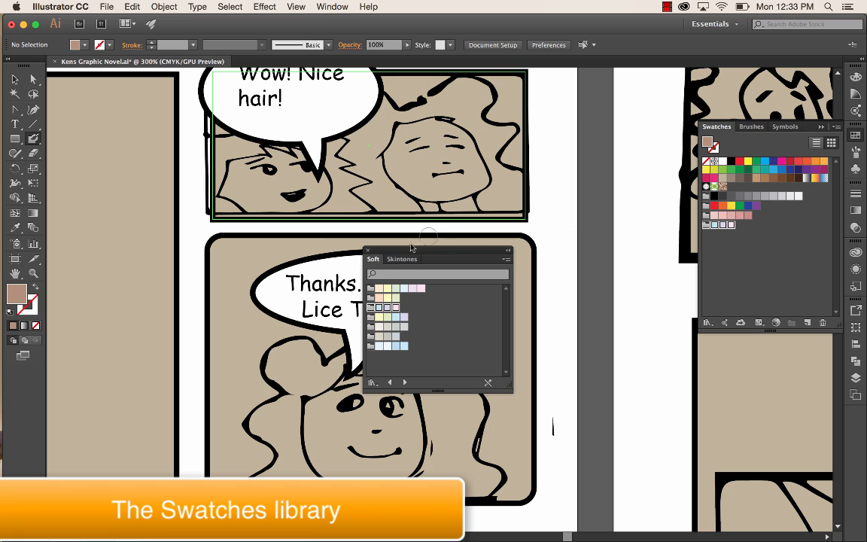
pyautogui.click(367, 250)
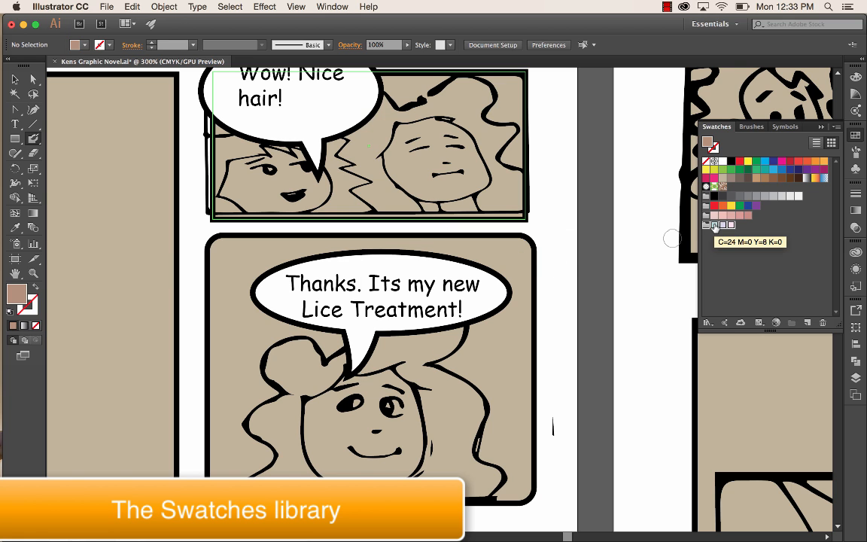
# - Paint the woman's face and neck in the "Lice Treatment" frame with the Blob Brush in the lightest pink skin tone
pyautogui.click(715, 217)
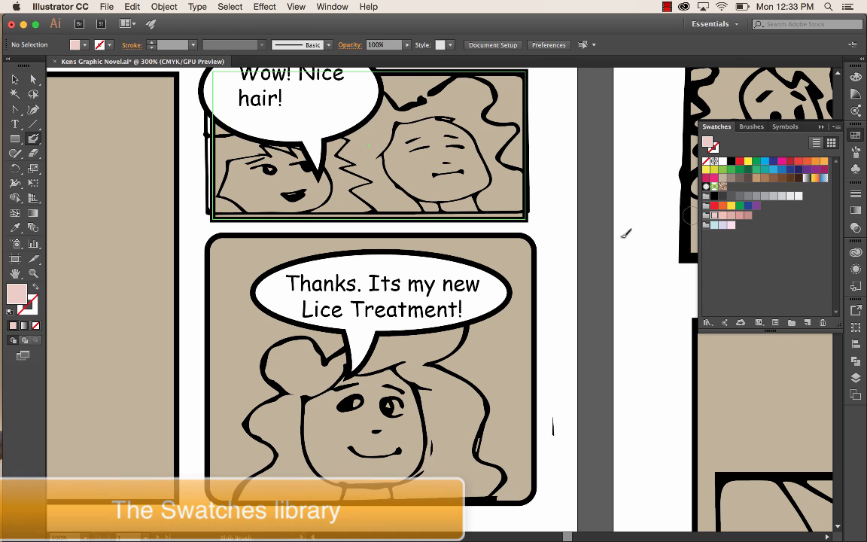
pyautogui.click(33, 138)
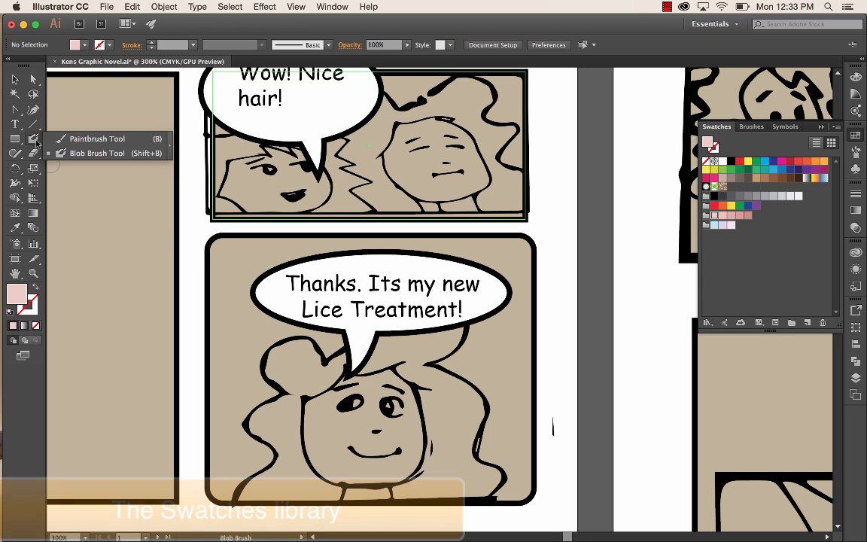
pyautogui.click(100, 153)
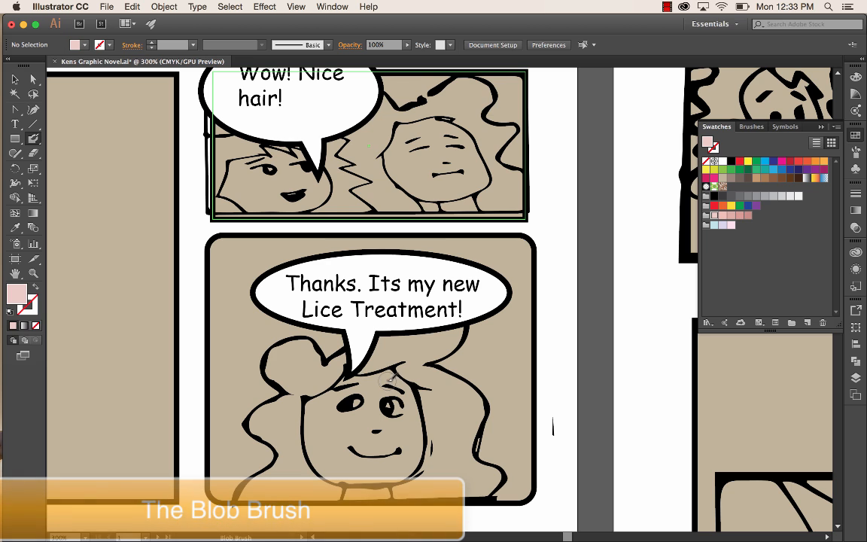
pyautogui.moveTo(383, 372)
pyautogui.mouseDown()
pyautogui.moveTo(417, 412)
pyautogui.moveTo(411, 468)
pyautogui.moveTo(398, 475)
pyautogui.moveTo(338, 467)
pyautogui.moveTo(316, 447)
pyautogui.moveTo(311, 422)
pyautogui.moveTo(323, 391)
pyautogui.moveTo(389, 374)
pyautogui.moveTo(414, 433)
pyautogui.moveTo(403, 457)
pyautogui.moveTo(381, 465)
pyautogui.moveTo(346, 457)
pyautogui.moveTo(331, 443)
pyautogui.moveTo(331, 408)
pyautogui.moveTo(380, 388)
pyautogui.moveTo(395, 395)
pyautogui.moveTo(398, 435)
pyautogui.moveTo(385, 456)
pyautogui.moveTo(351, 457)
pyautogui.moveTo(332, 439)
pyautogui.moveTo(336, 412)
pyautogui.moveTo(361, 399)
pyautogui.moveTo(378, 403)
pyautogui.moveTo(392, 426)
pyautogui.moveTo(359, 464)
pyautogui.moveTo(360, 431)
pyautogui.mouseUp()
pyautogui.moveTo(360, 490)
pyautogui.mouseDown()
pyautogui.moveTo(350, 494)
pyautogui.moveTo(388, 494)
pyautogui.mouseUp()
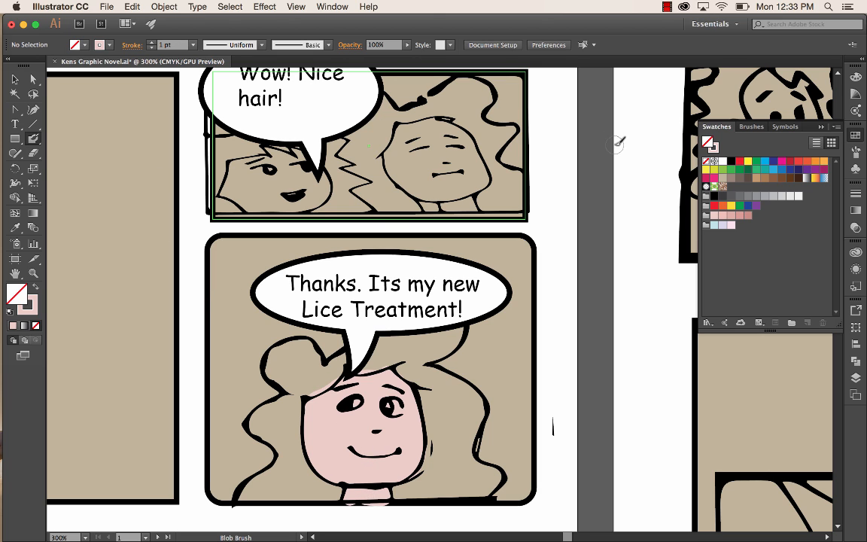
# - Set the stroke to the third pink skin tone and paint shading on the woman's neck and along her jawline
pyautogui.click(732, 217)
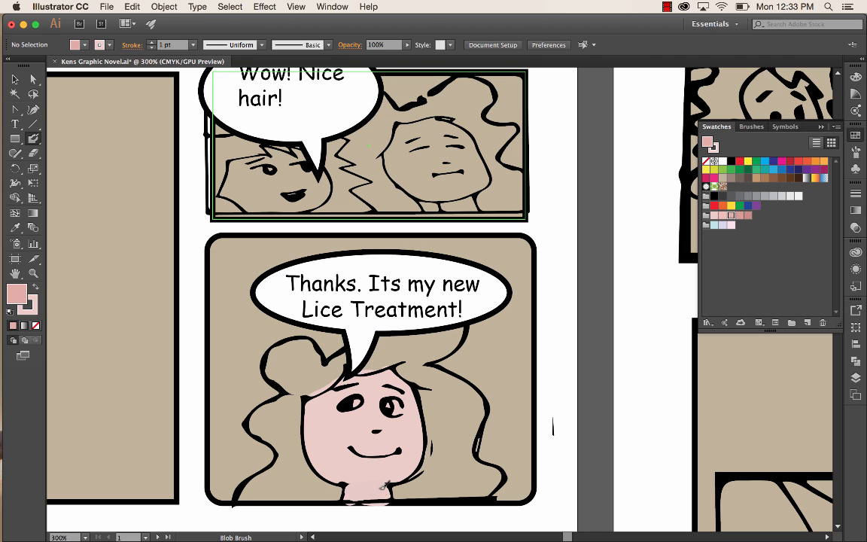
pyautogui.moveTo(384, 488); pyautogui.dragTo(382, 488)
pyautogui.click(109, 46)
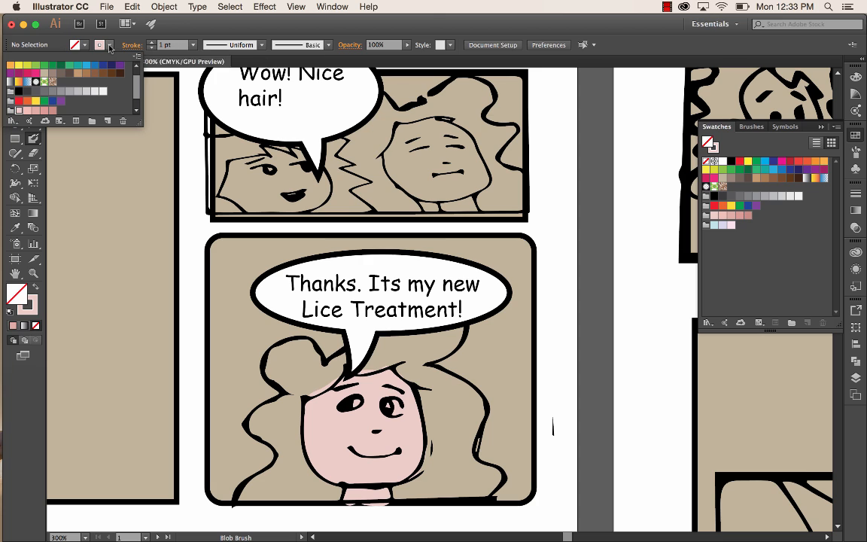
pyautogui.click(34, 111)
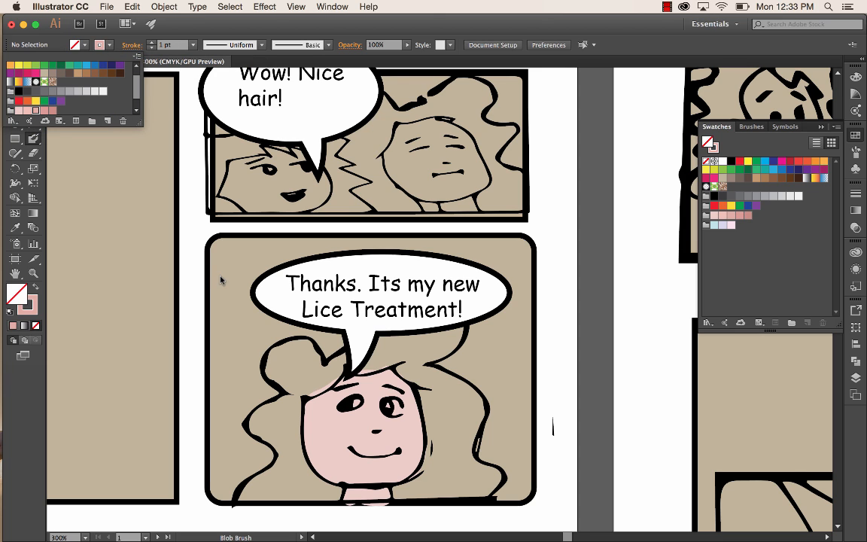
pyautogui.click(361, 500)
pyautogui.moveTo(354, 494)
pyautogui.mouseDown()
pyautogui.moveTo(383, 492)
pyautogui.moveTo(352, 494)
pyautogui.mouseUp()
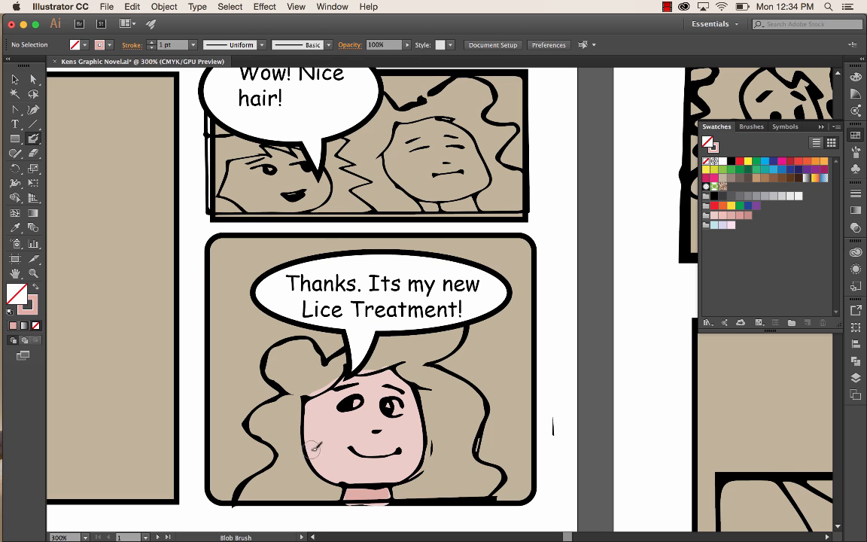
pyautogui.moveTo(309, 455)
pyautogui.mouseDown()
pyautogui.moveTo(345, 476)
pyautogui.moveTo(356, 499)
pyautogui.moveTo(343, 475)
pyautogui.moveTo(388, 485)
pyautogui.mouseUp()
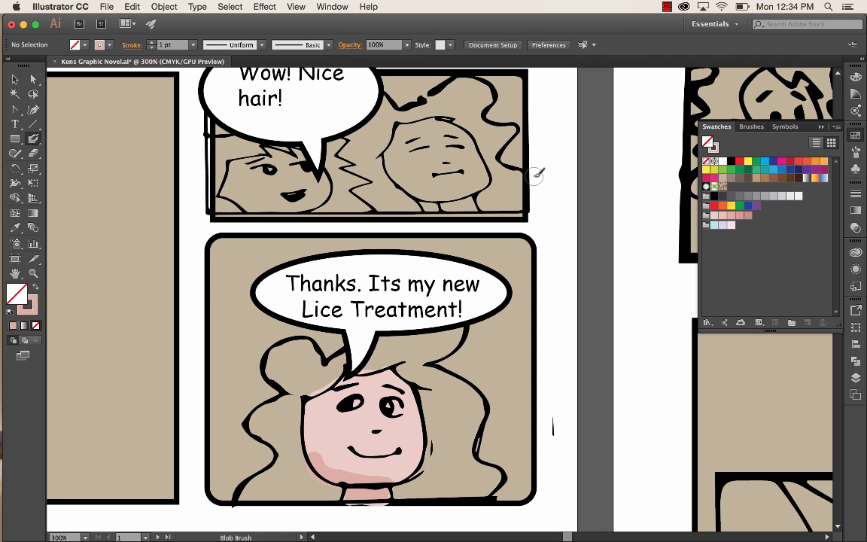
pyautogui.click(715, 225)
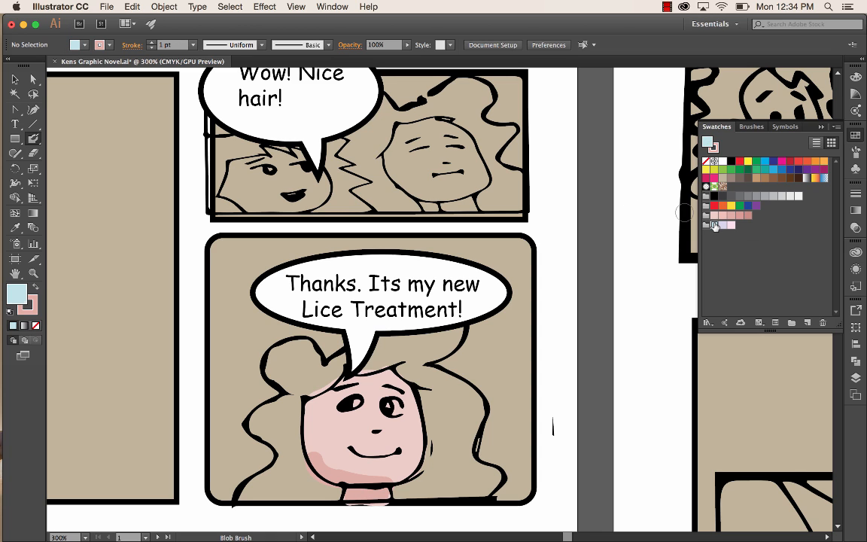
pyautogui.moveTo(427, 388); pyautogui.dragTo(461, 462)
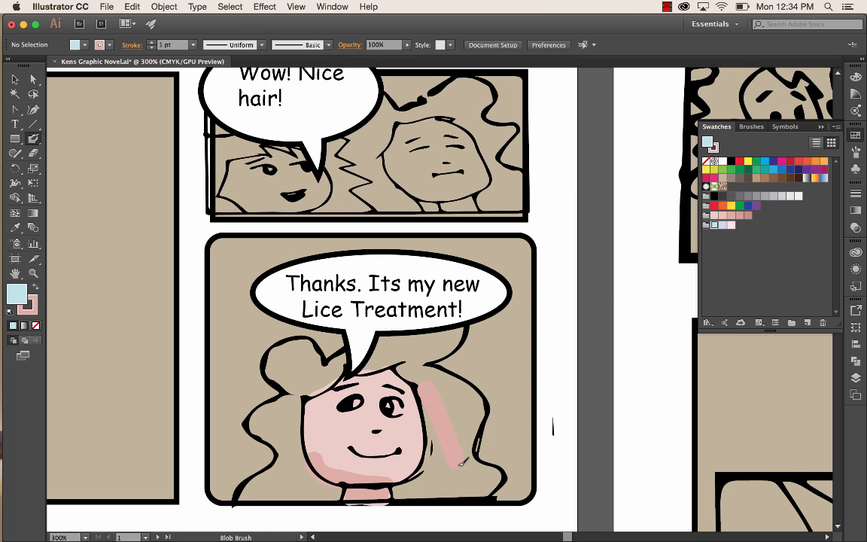
pyautogui.press('/')
pyautogui.press('cmd+z')
pyautogui.press('cmd+z')
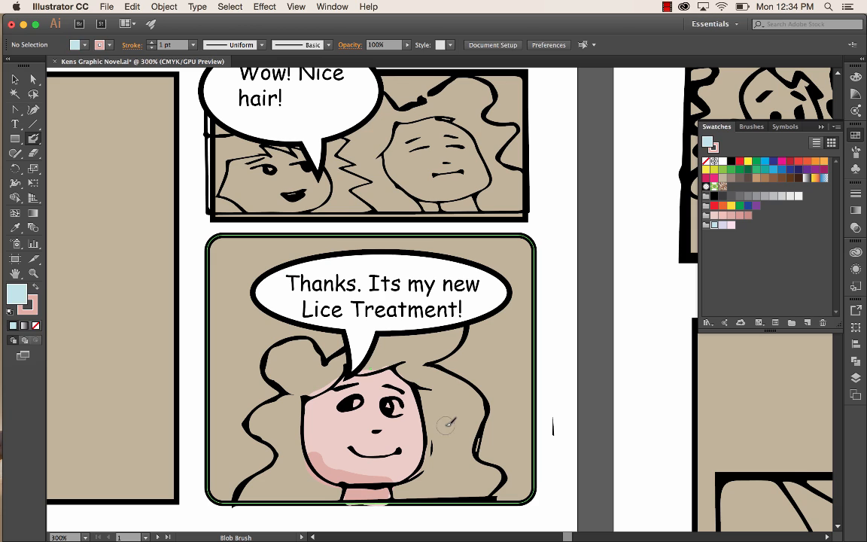
# - Set the stroke to the Soft group's pale blue and paint the woman's hair bun and left-hand locks on the fills layer
pyautogui.click(109, 45)
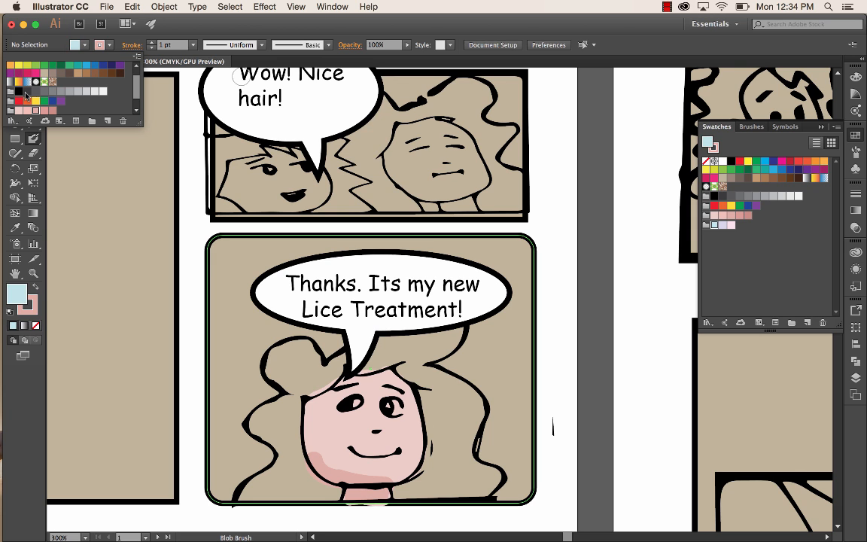
pyautogui.scroll(-2, 130, 87)
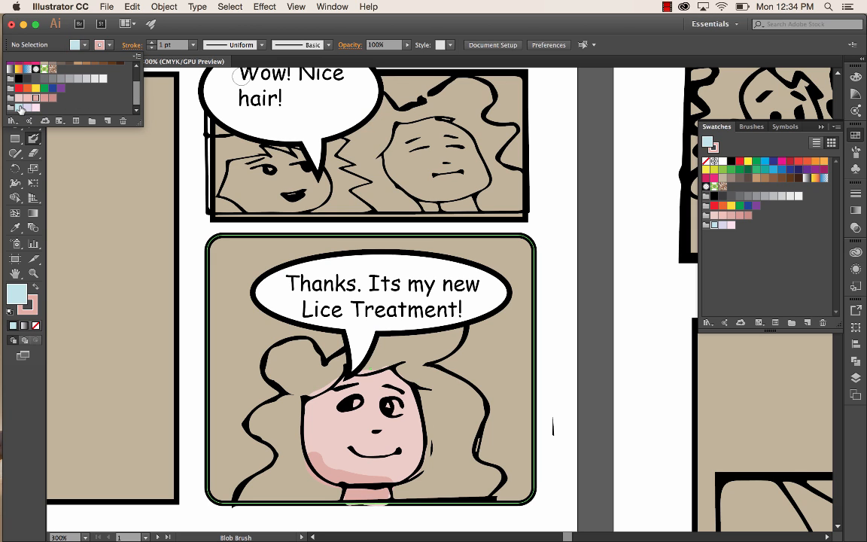
pyautogui.click(21, 108)
pyautogui.click(308, 368)
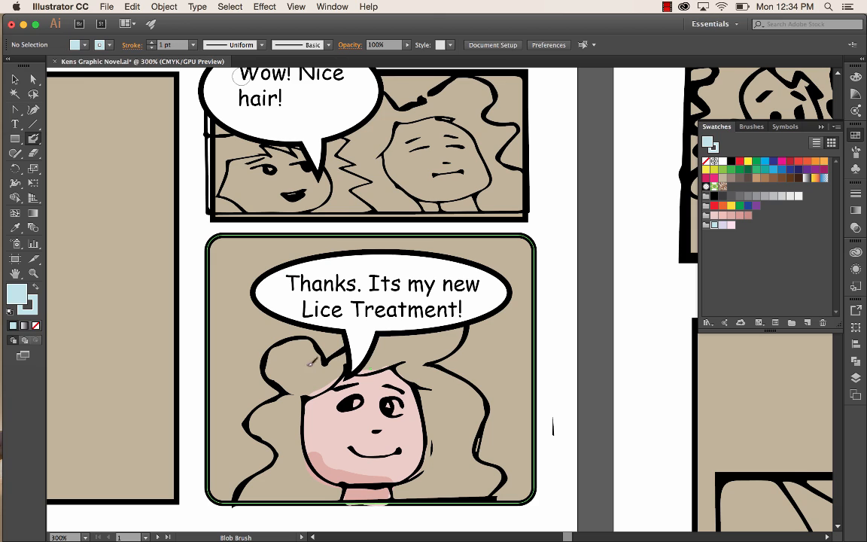
pyautogui.moveTo(301, 363)
pyautogui.mouseDown()
pyautogui.moveTo(324, 373)
pyautogui.moveTo(312, 387)
pyautogui.moveTo(336, 364)
pyautogui.moveTo(300, 386)
pyautogui.moveTo(294, 402)
pyautogui.moveTo(276, 366)
pyautogui.moveTo(278, 349)
pyautogui.moveTo(317, 344)
pyautogui.moveTo(323, 372)
pyautogui.moveTo(299, 345)
pyautogui.moveTo(286, 365)
pyautogui.moveTo(296, 377)
pyautogui.moveTo(282, 430)
pyautogui.mouseUp()
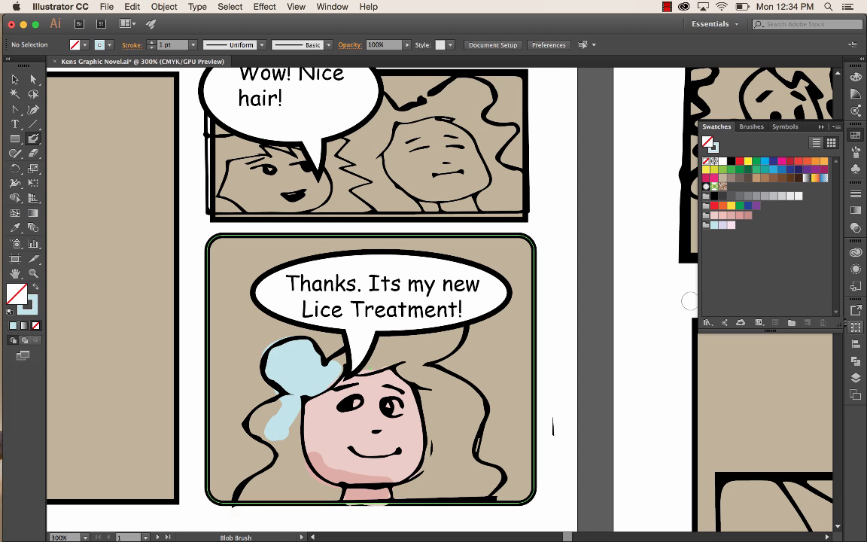
pyautogui.click(857, 378)
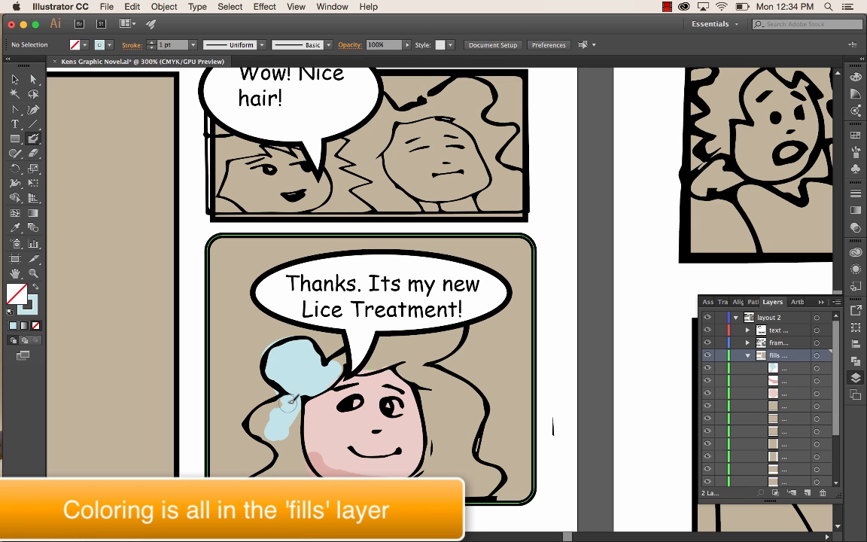
pyautogui.moveTo(289, 404)
pyautogui.mouseDown()
pyautogui.moveTo(260, 423)
pyautogui.moveTo(295, 459)
pyautogui.moveTo(291, 403)
pyautogui.moveTo(297, 465)
pyautogui.moveTo(293, 452)
pyautogui.moveTo(280, 473)
pyautogui.mouseUp()
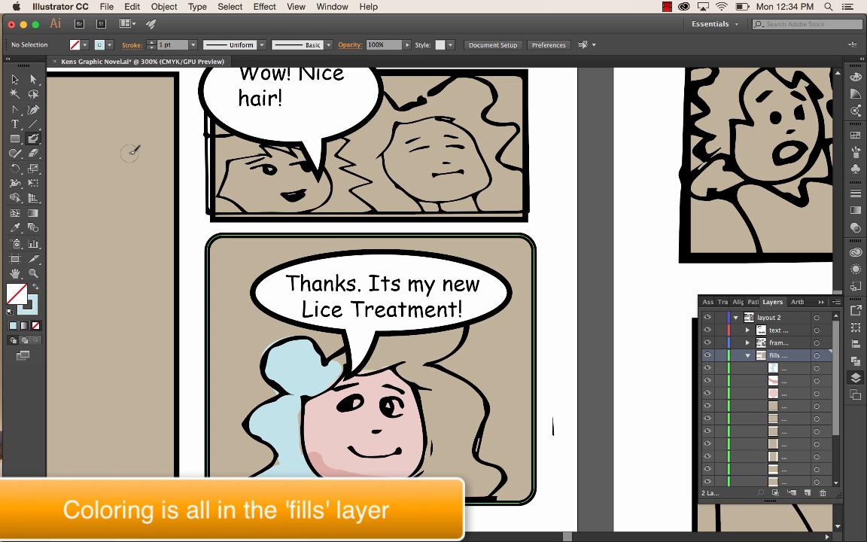
# - Set the stroke to white and paint the whites of both of the woman's eyes
pyautogui.click(109, 47)
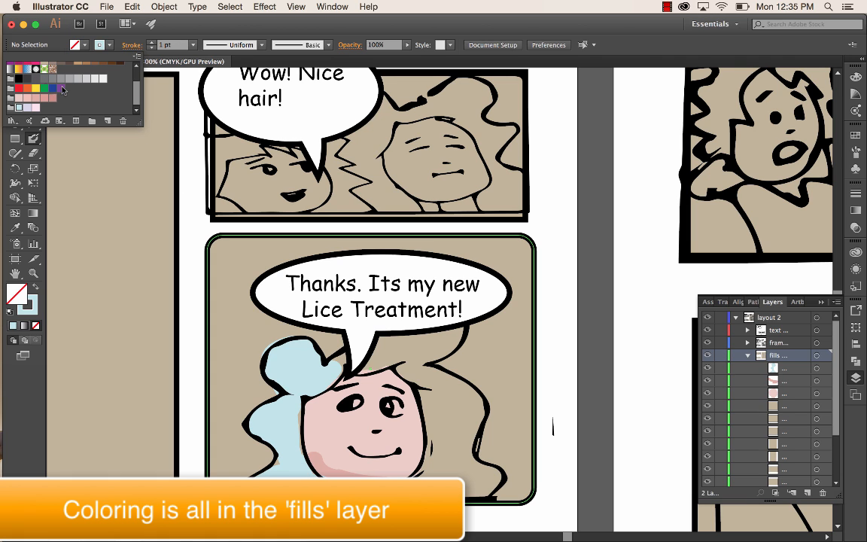
pyautogui.scroll(3, 72, 90)
pyautogui.click(27, 67)
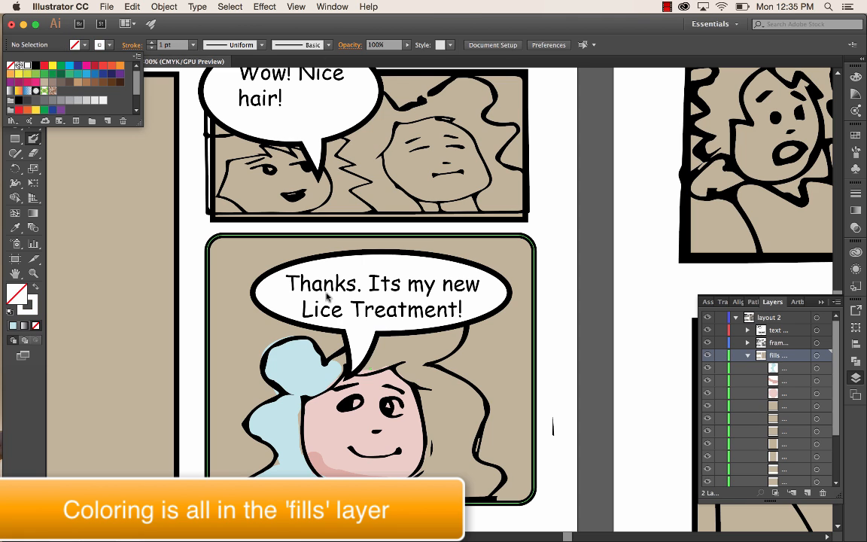
pyautogui.click(359, 402)
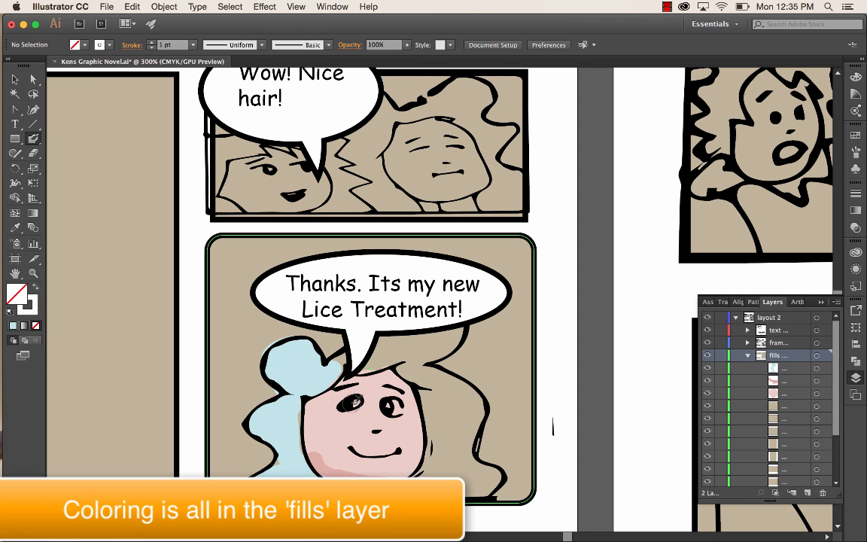
pyautogui.moveTo(354, 403)
pyautogui.mouseDown()
pyautogui.moveTo(344, 405)
pyautogui.moveTo(395, 409)
pyautogui.moveTo(386, 407)
pyautogui.mouseUp()
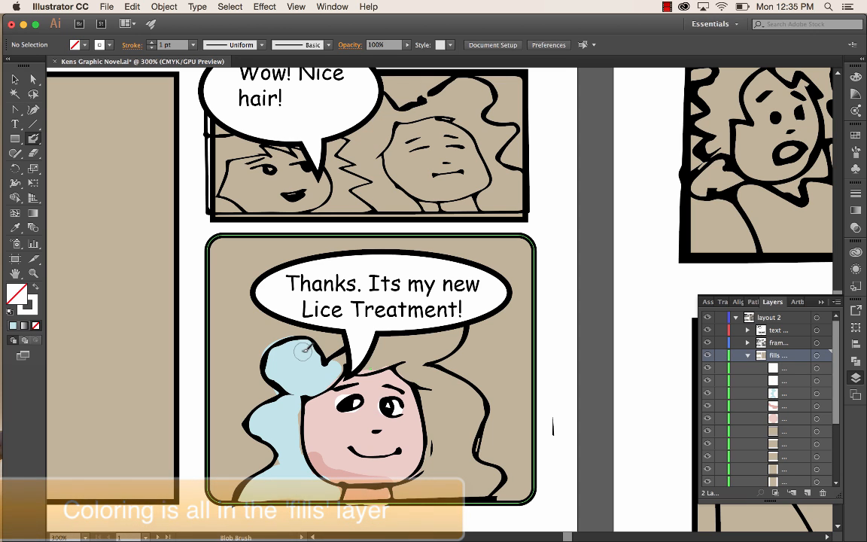
# - Paint white highlights on the pale blue hair: one on the bun and two on the locks below it
pyautogui.moveTo(302, 352); pyautogui.dragTo(286, 355)
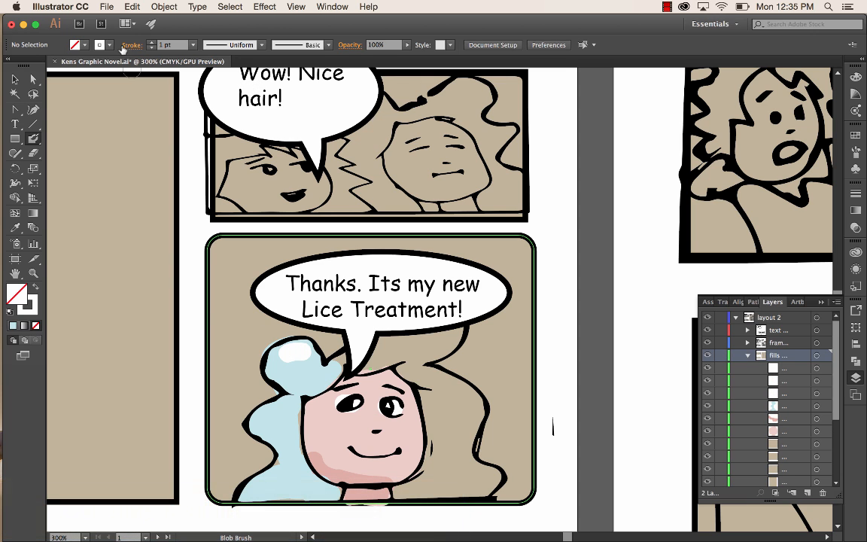
pyautogui.click(269, 413)
pyautogui.click(263, 486)
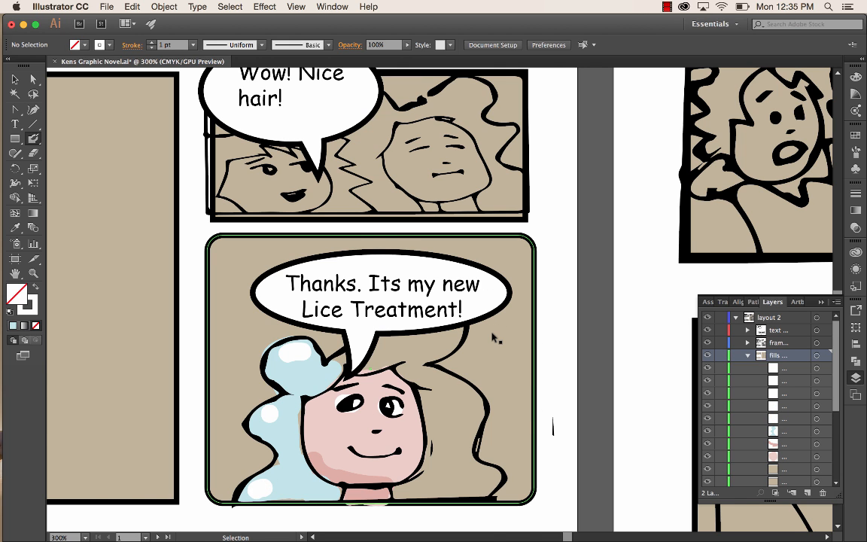
pyautogui.press('super+minus')
pyautogui.press('super+minus')
pyautogui.press('super+minus')
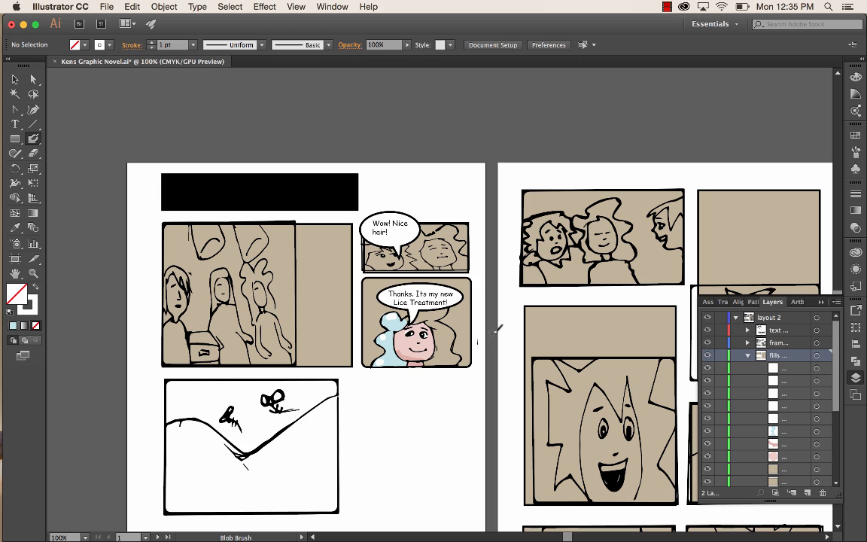